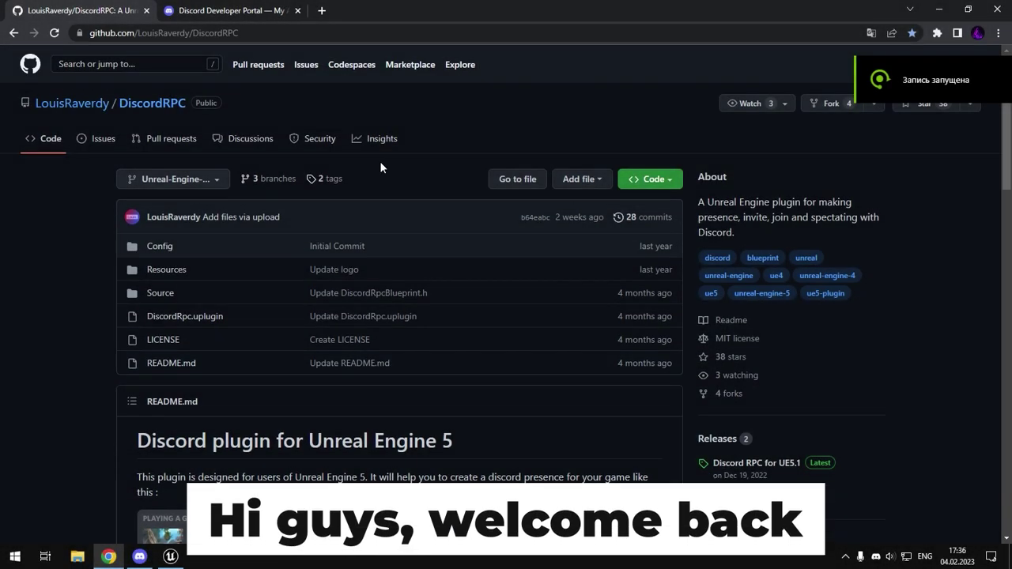
Step: Download DiscordRpc.zip from the Discord RPC for UE5.1 release assets
{"action": "scroll", "coordinate": [333, 259], "scroll_direction": "down", "scroll_amount": 5}
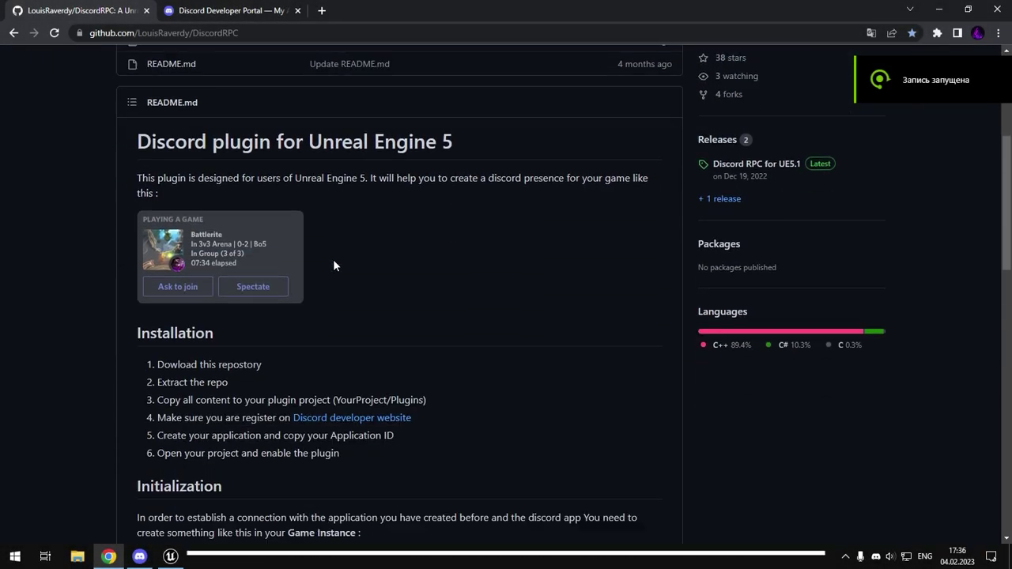
{"action": "scroll", "coordinate": [333, 258], "scroll_direction": "down", "scroll_amount": 5}
{"action": "scroll", "coordinate": [333, 259], "scroll_direction": "up", "scroll_amount": 9}
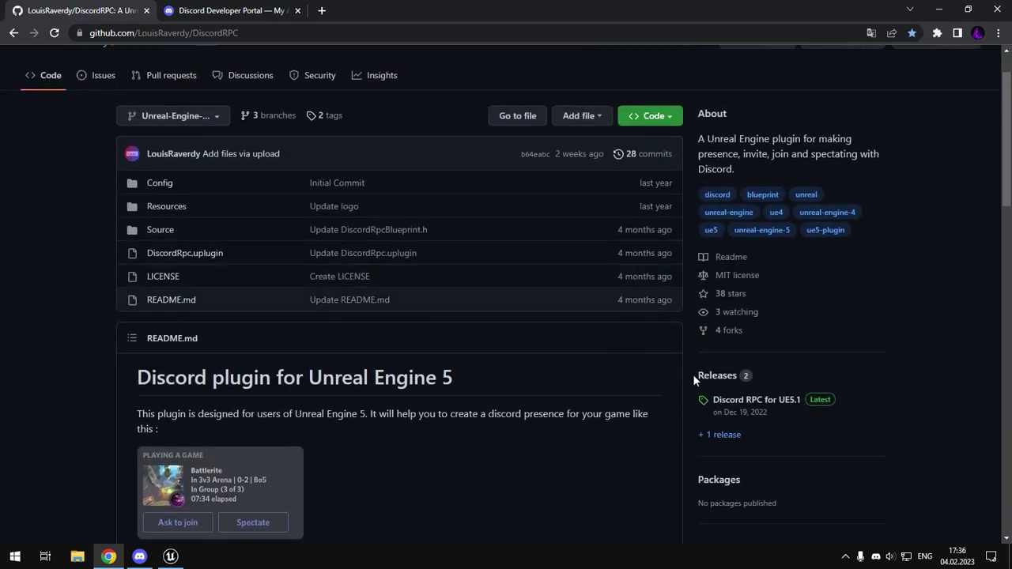
{"action": "left_click", "coordinate": [755, 401]}
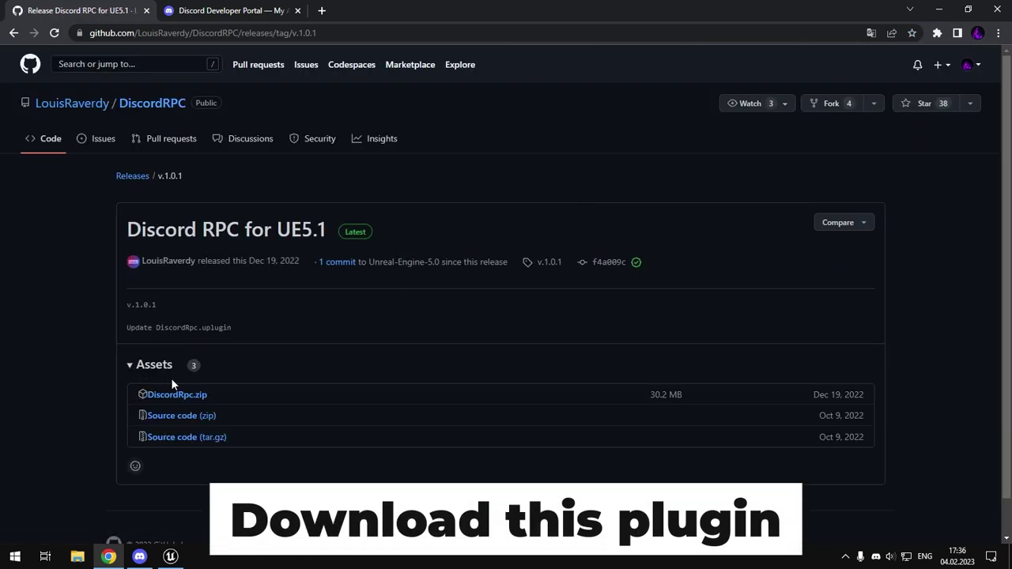
{"action": "left_click", "coordinate": [177, 395]}
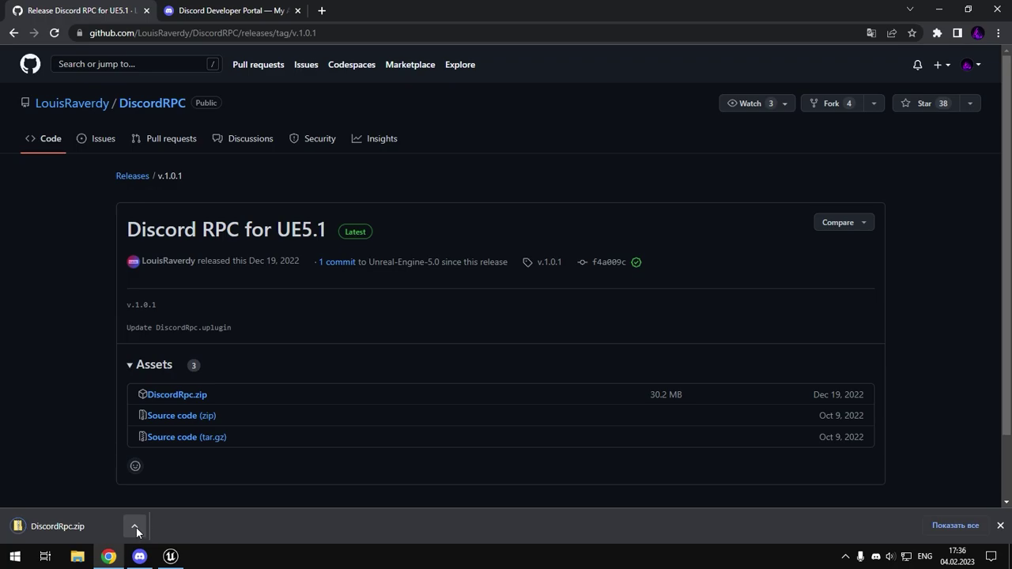
Step: Extract DiscordRpc.zip in Downloads into a DiscordRpc folder
{"action": "left_click", "coordinate": [136, 527]}
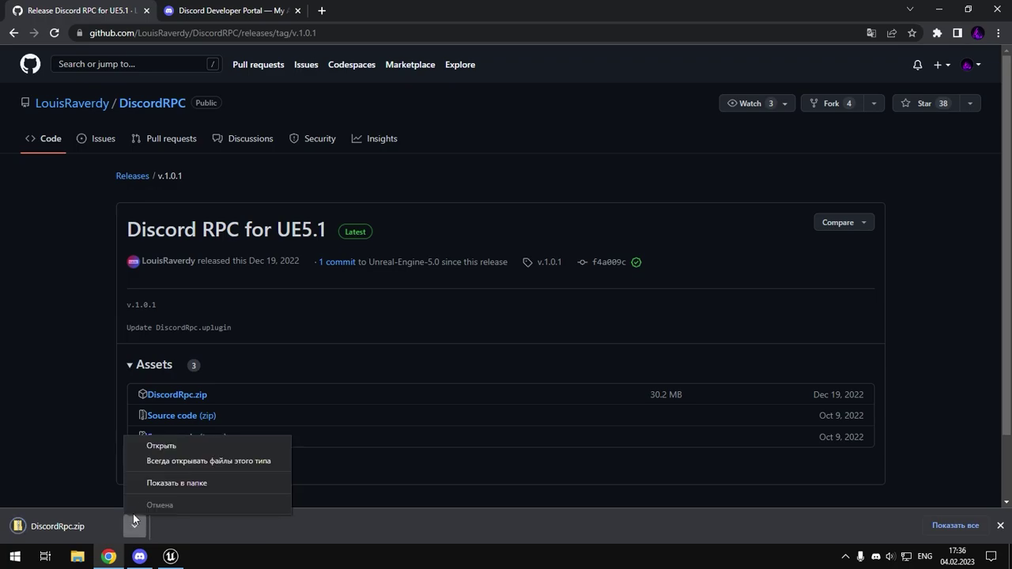
{"action": "left_click", "coordinate": [149, 483]}
{"action": "right_click", "coordinate": [470, 196]}
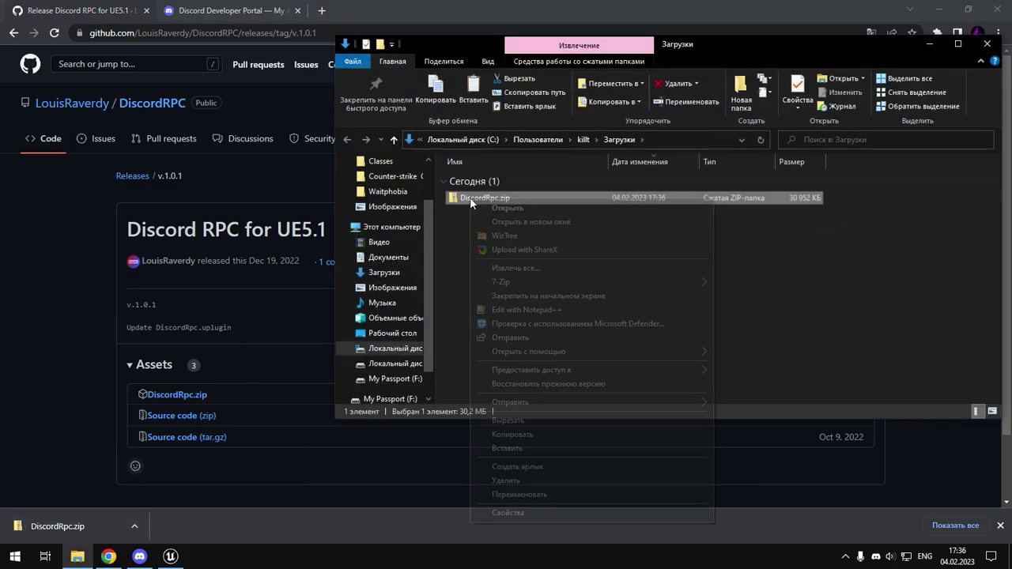
{"action": "left_click", "coordinate": [492, 265]}
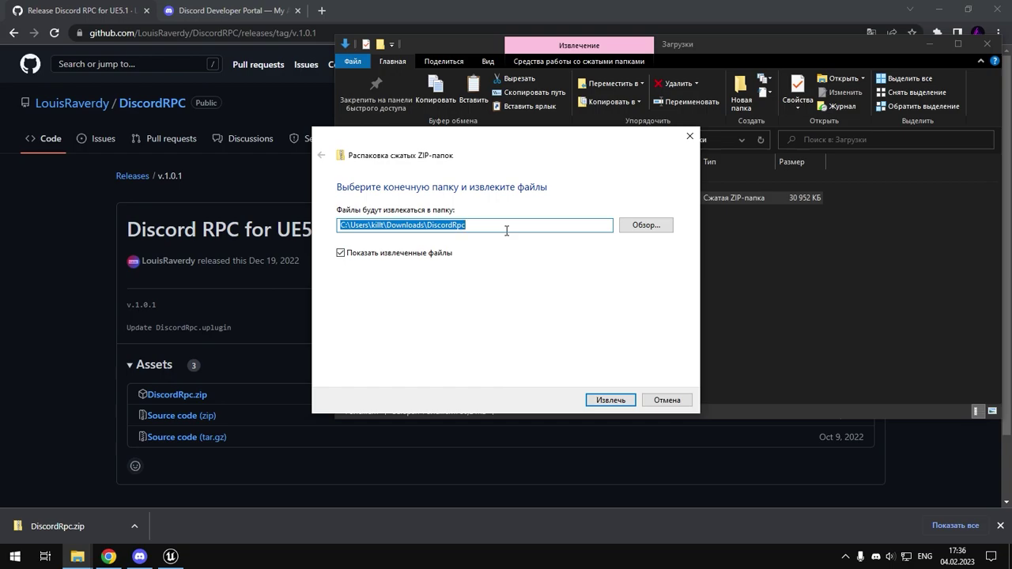
{"action": "key", "text": "Return"}
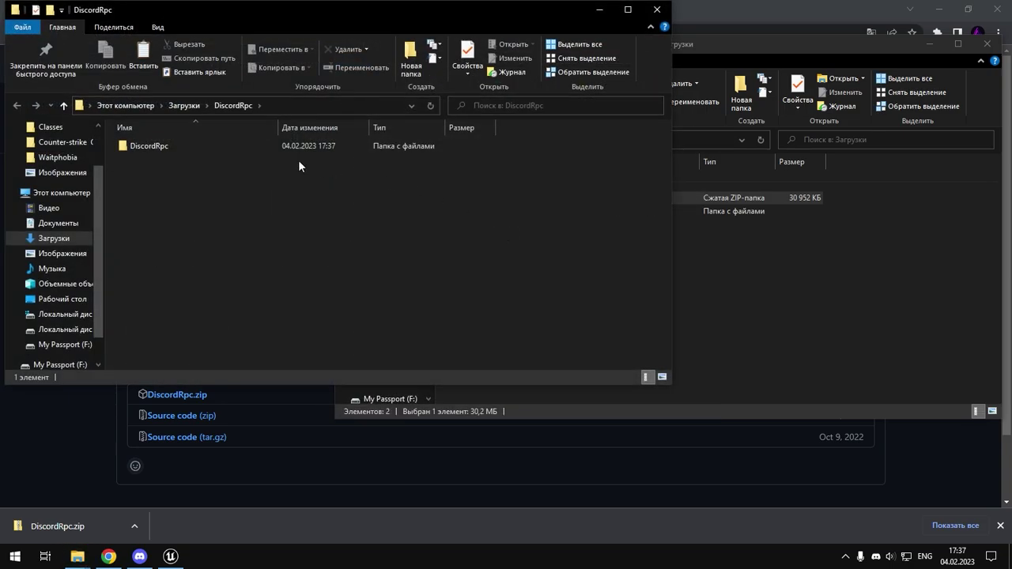
Step: Copy the extracted DiscordRpc folder and bring up the Unreal editor
{"action": "left_click", "coordinate": [153, 147]}
{"action": "right_click", "coordinate": [152, 143]}
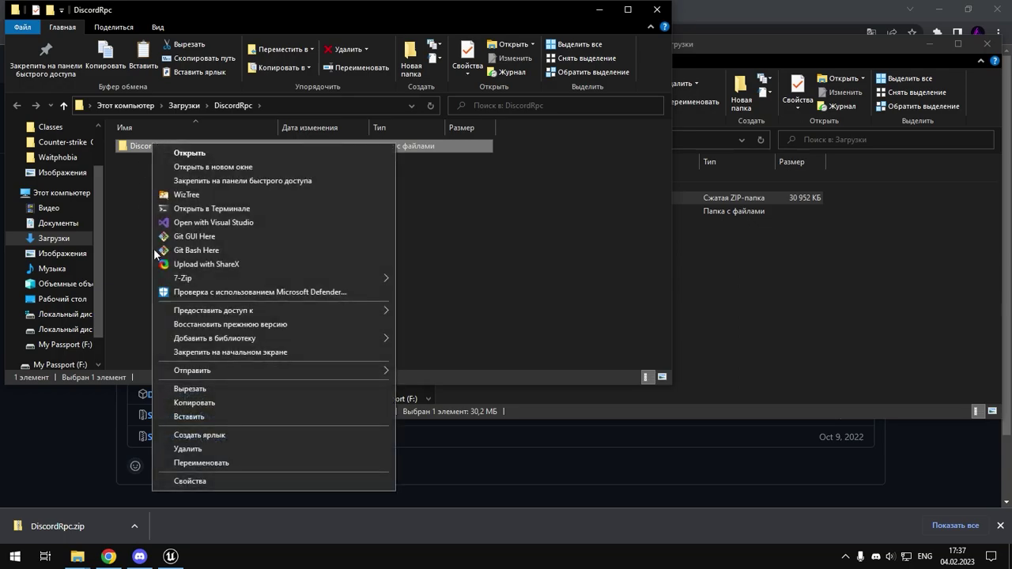
{"action": "left_click", "coordinate": [182, 402]}
{"action": "left_click", "coordinate": [766, 277]}
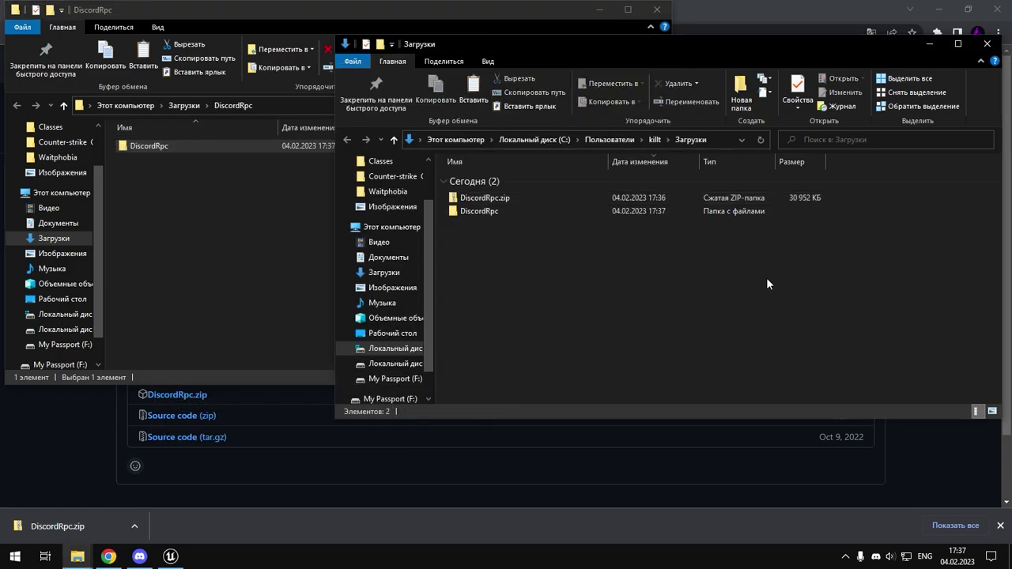
{"action": "left_click", "coordinate": [170, 556]}
Step: Show the Tutorial project folder in File Explorer and close the Unreal editor
{"action": "key", "text": "ctrl+space"}
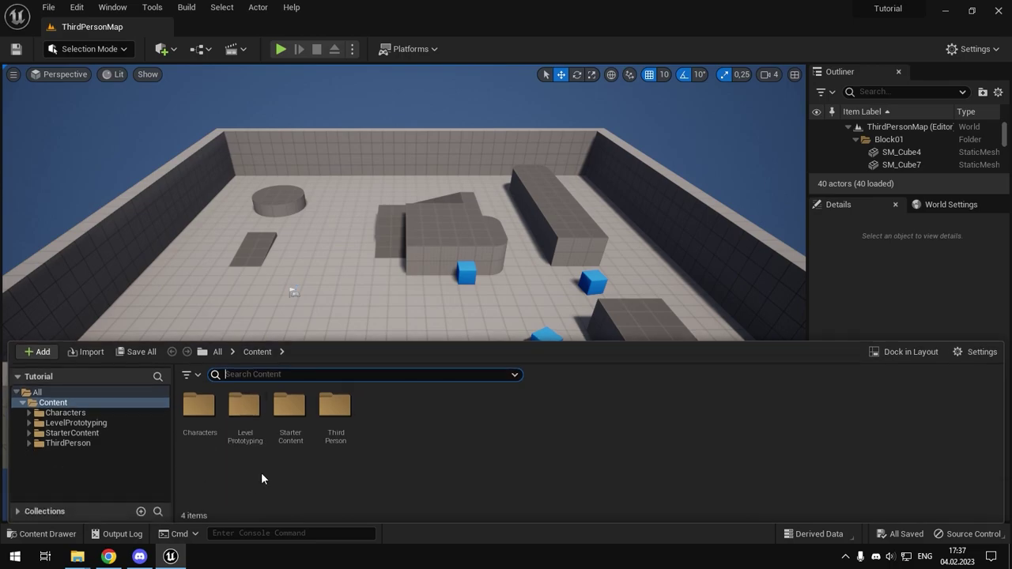
{"action": "double_click", "coordinate": [396, 415]}
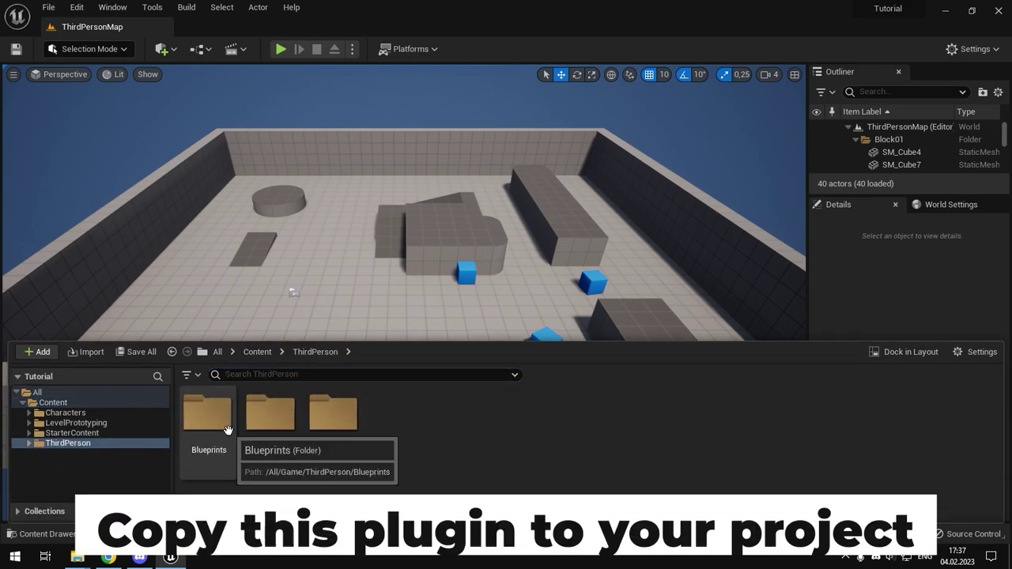
{"action": "right_click", "coordinate": [209, 427]}
{"action": "left_click", "coordinate": [302, 213]}
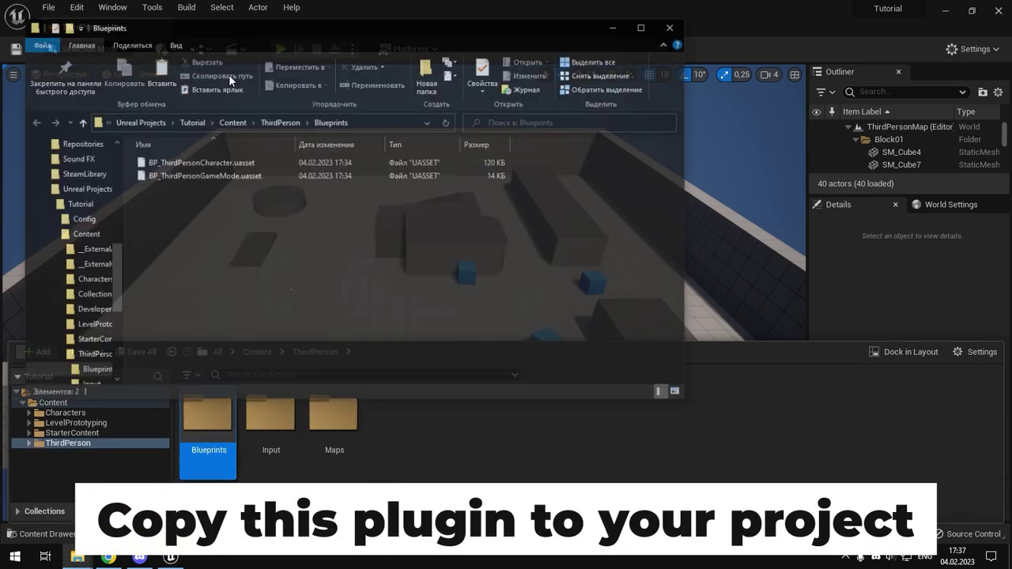
{"action": "left_click", "coordinate": [226, 121]}
{"action": "left_click", "coordinate": [166, 322]}
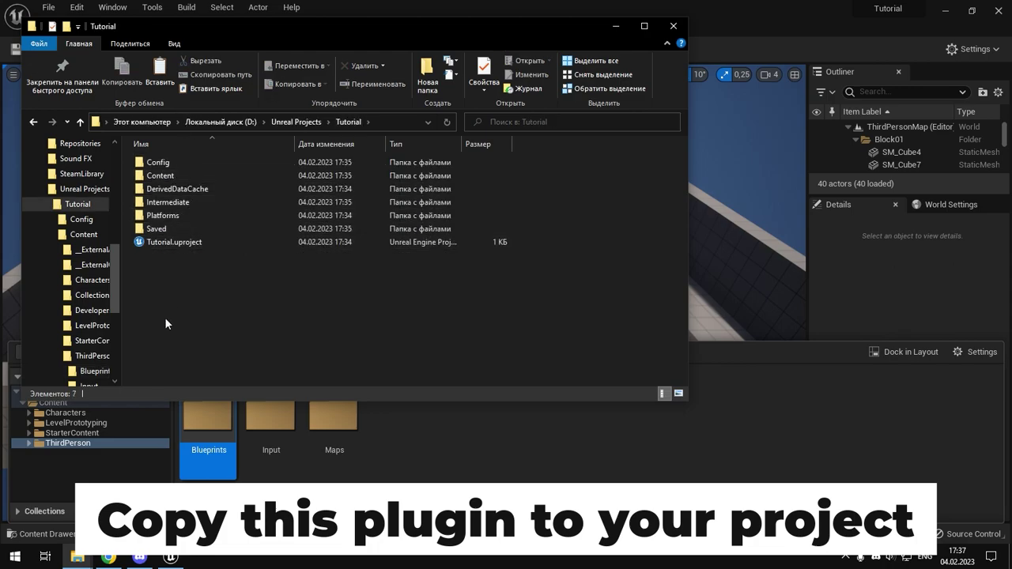
{"action": "left_click", "coordinate": [712, 4]}
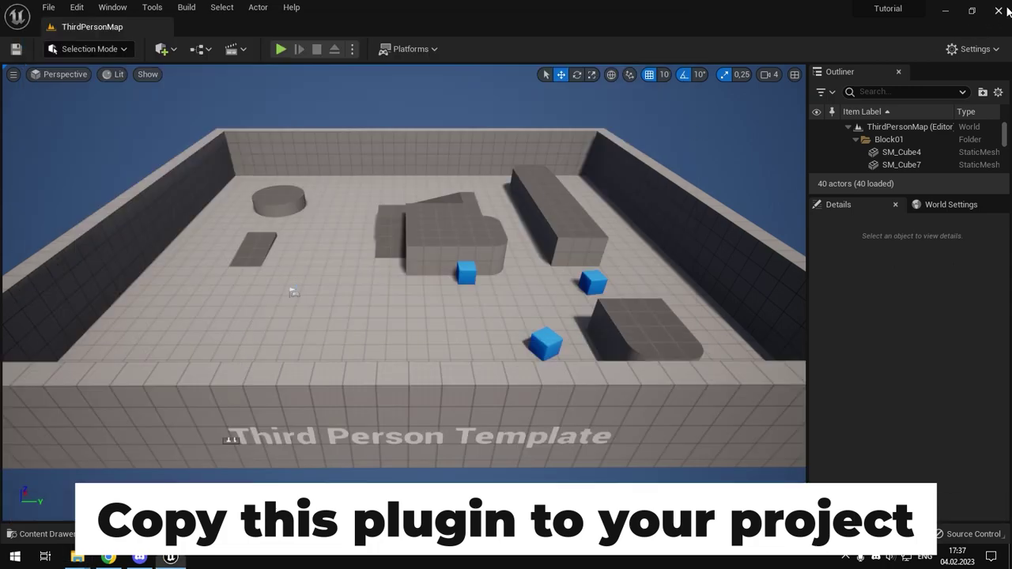
{"action": "left_click", "coordinate": [1007, 9]}
Step: Create a Plugins folder in Tutorial and paste the DiscordRpc folder into it
{"action": "key", "text": "ctrl+shift+n"}
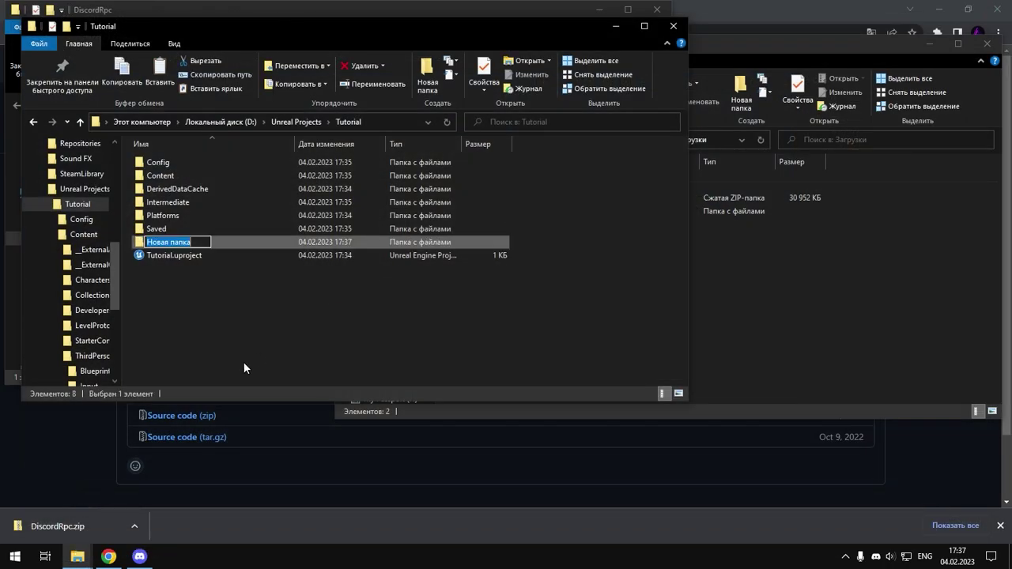
{"action": "type", "text": "Plugins"}
{"action": "key", "text": "Return"}
{"action": "key", "text": "Return"}
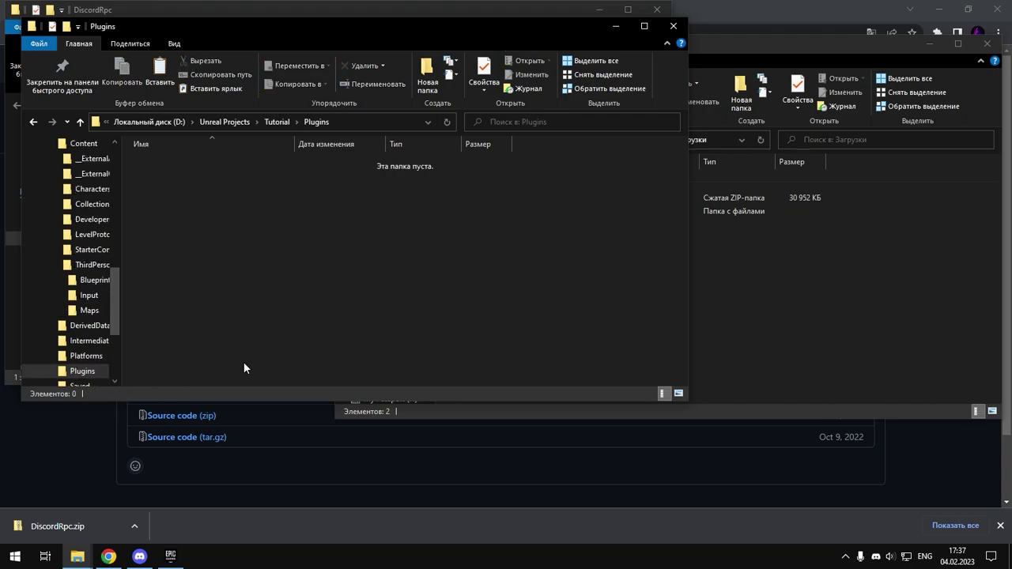
{"action": "key", "text": "ctrl+v"}
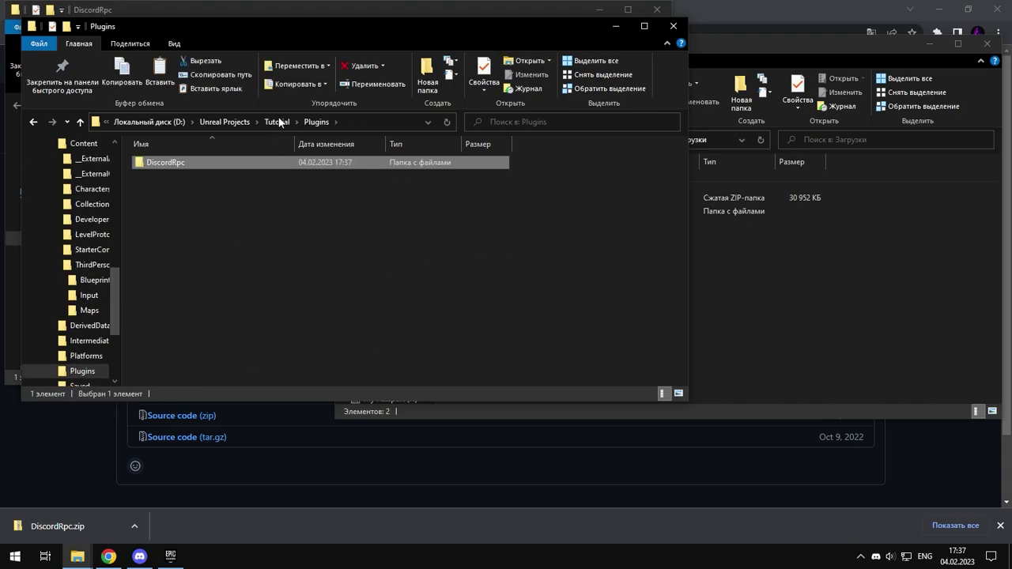
{"action": "left_click", "coordinate": [277, 122]}
Step: Return to the DiscordRPC repository page and scroll to its Installation section
{"action": "left_click", "coordinate": [977, 36]}
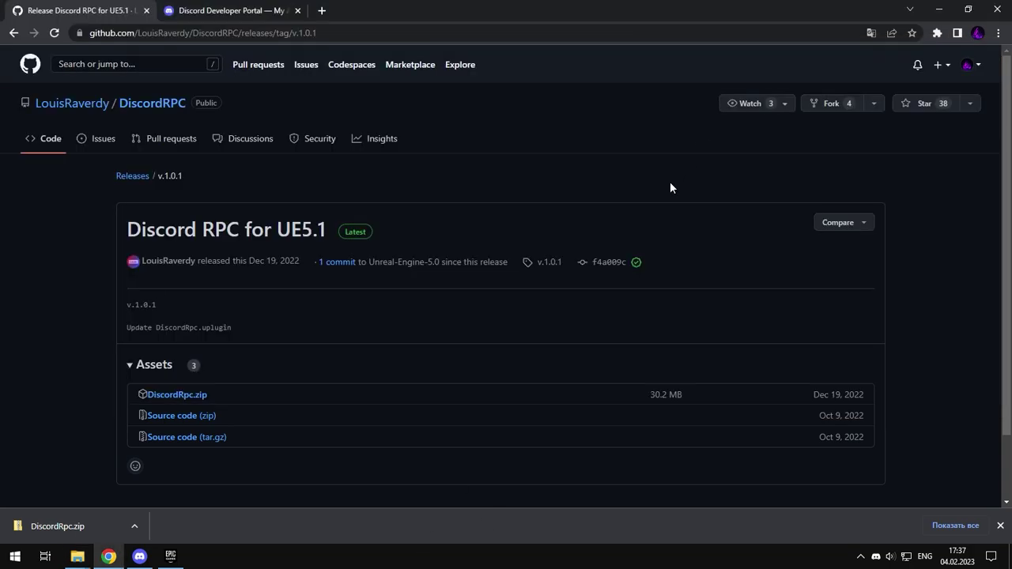
{"action": "left_click", "coordinate": [13, 32]}
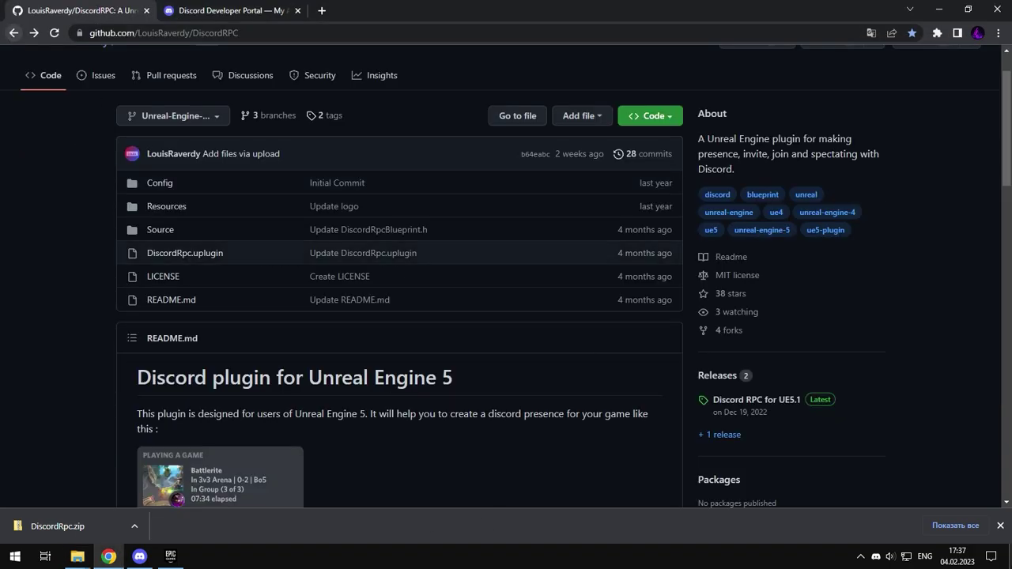
{"action": "left_click", "coordinate": [1001, 527]}
{"action": "scroll", "coordinate": [432, 260], "scroll_direction": "down", "scroll_amount": 3}
{"action": "scroll", "coordinate": [433, 240], "scroll_direction": "down", "scroll_amount": 2}
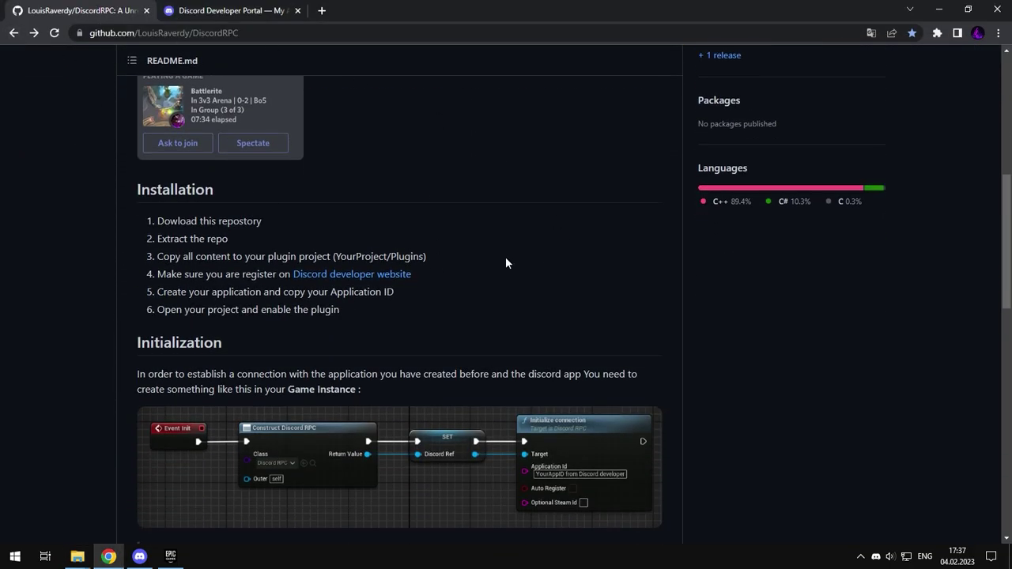
Step: Close the DiscordRpc Explorer window and Epic Games Launcher, then reopen Tutorial.uproject
{"action": "key", "text": "alt+Tab"}
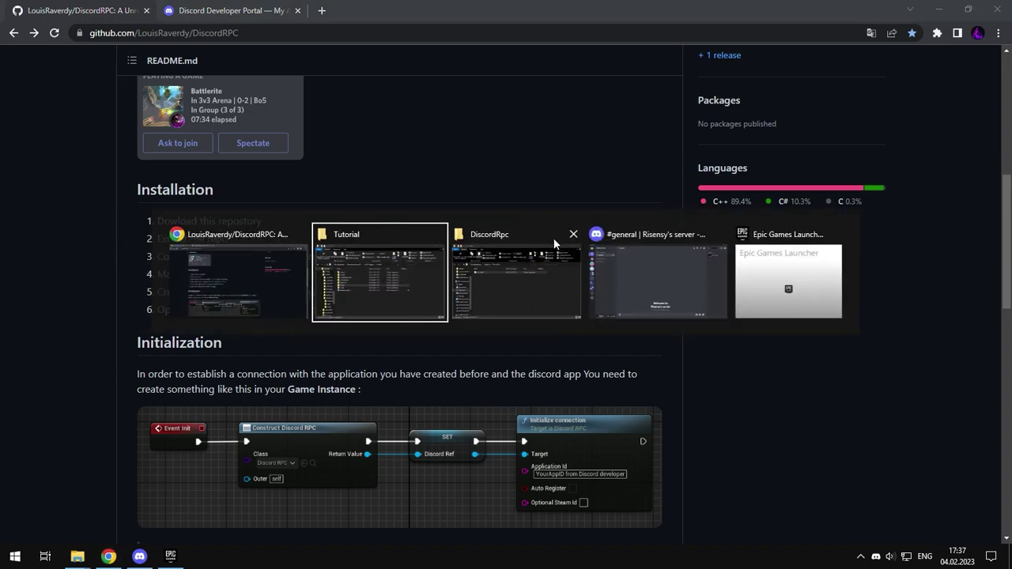
{"action": "left_click", "coordinate": [573, 236]}
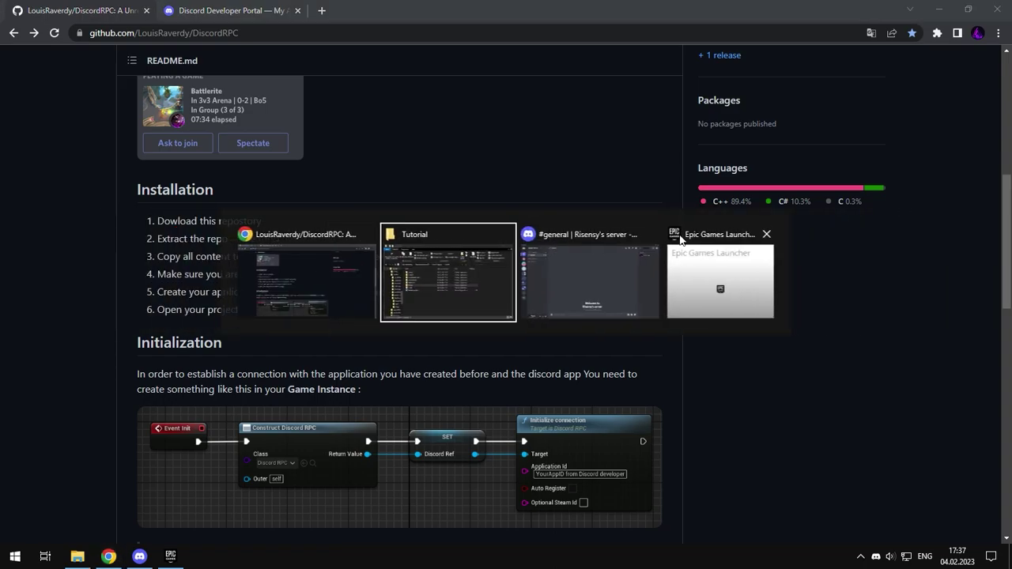
{"action": "left_click", "coordinate": [767, 234]}
{"action": "left_click", "coordinate": [424, 261]}
{"action": "double_click", "coordinate": [151, 255]}
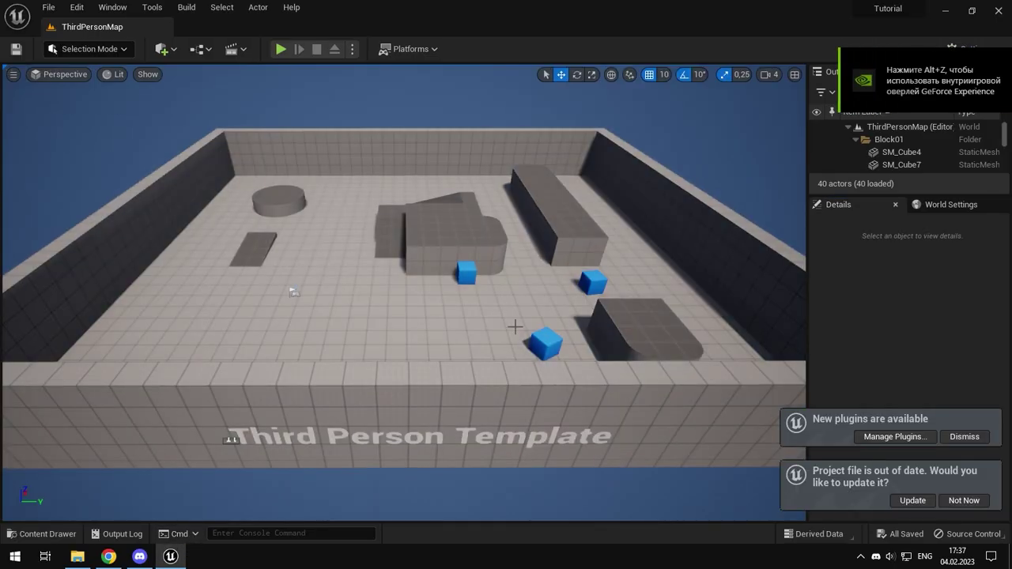
Step: Update the Tutorial project file and confirm Discord RPC is enabled among installed plugins
{"action": "left_click", "coordinate": [902, 501]}
{"action": "left_click", "coordinate": [870, 452]}
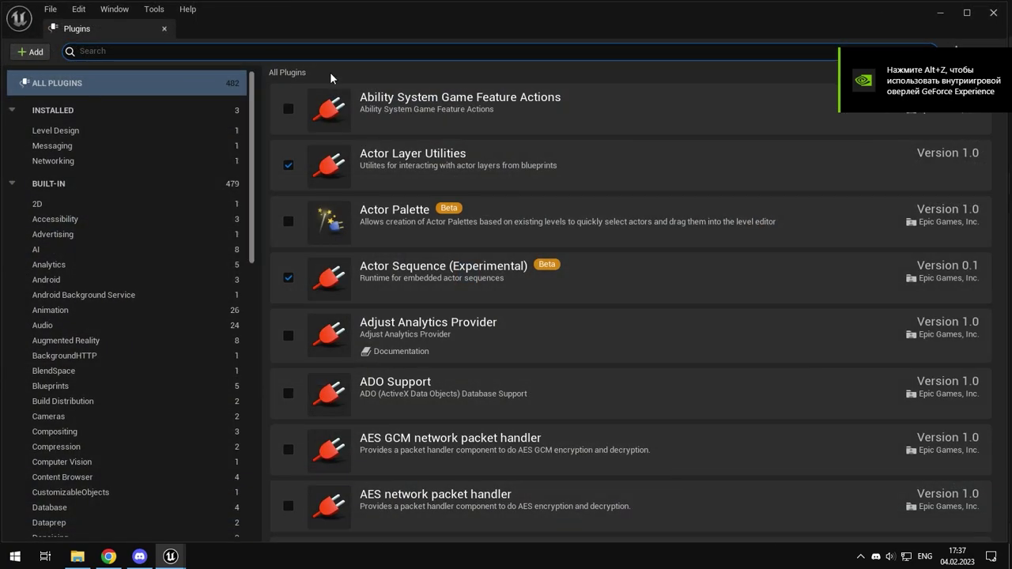
{"action": "left_click", "coordinate": [64, 112]}
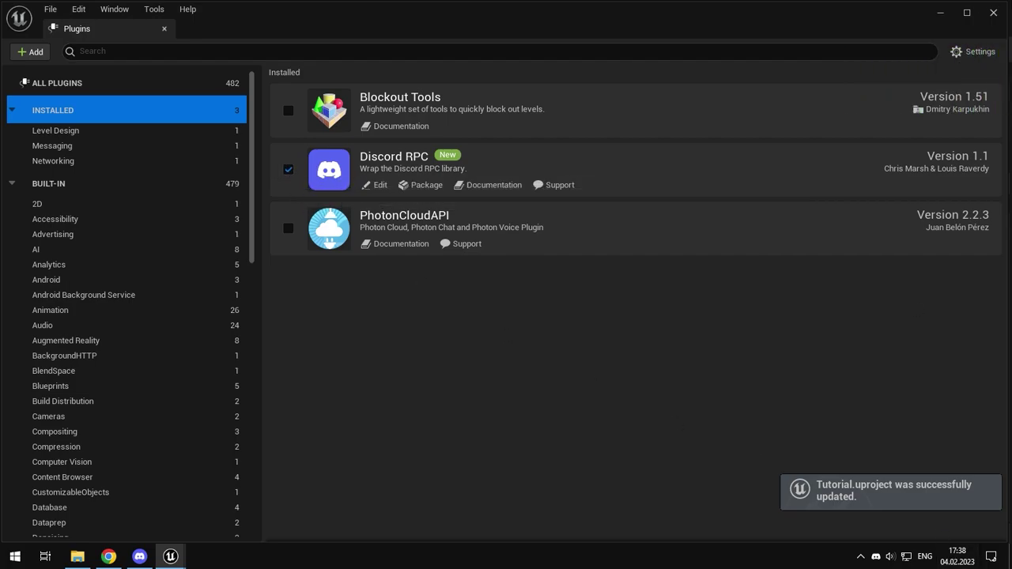
{"action": "left_click", "coordinate": [994, 13]}
{"action": "left_click", "coordinate": [12, 536]}
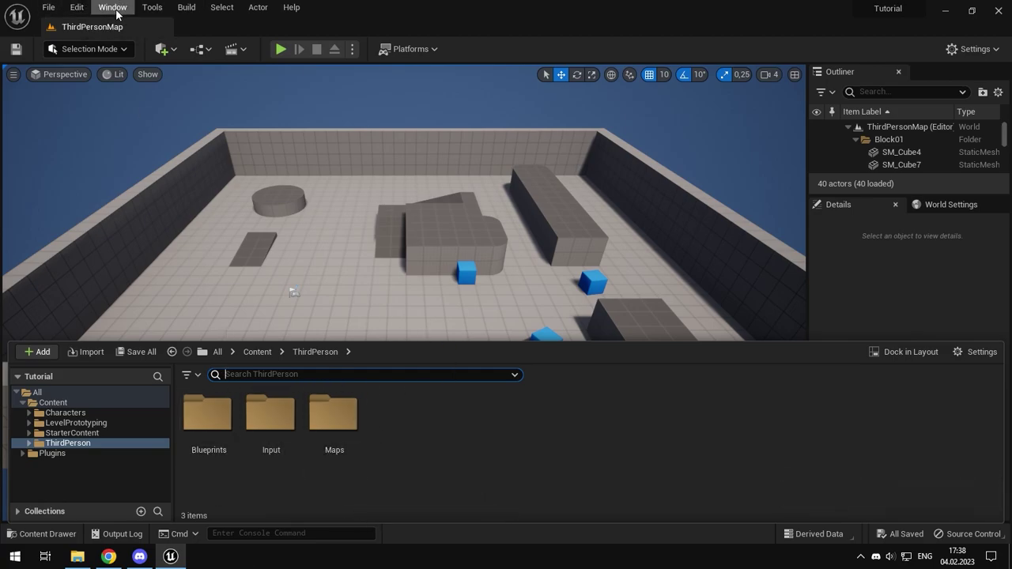
Step: From Project Settings > Maps & Modes, start a new Game Instance blueprint class
{"action": "left_click", "coordinate": [77, 7]}
{"action": "left_click", "coordinate": [94, 192]}
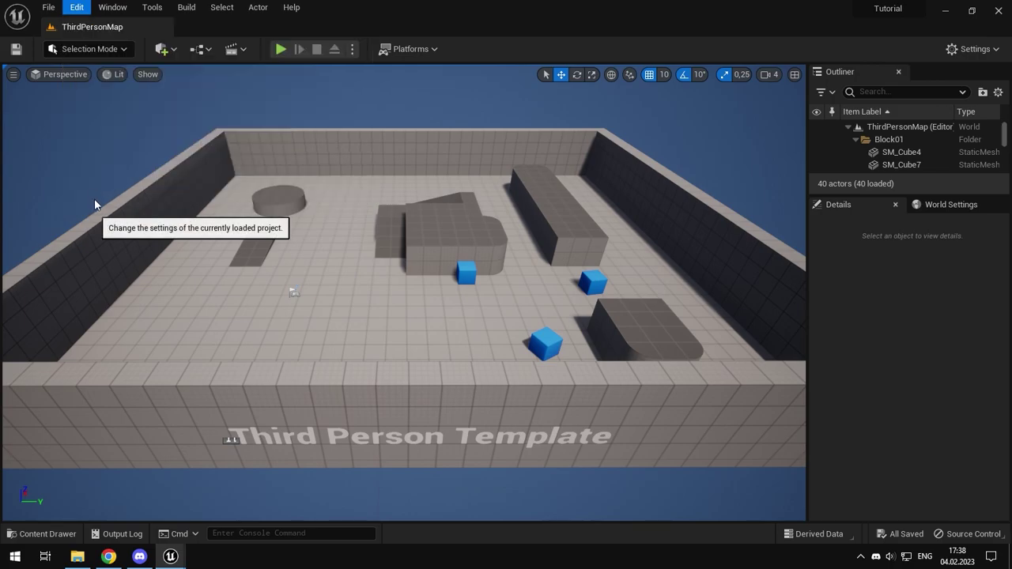
{"action": "left_click", "coordinate": [63, 136]}
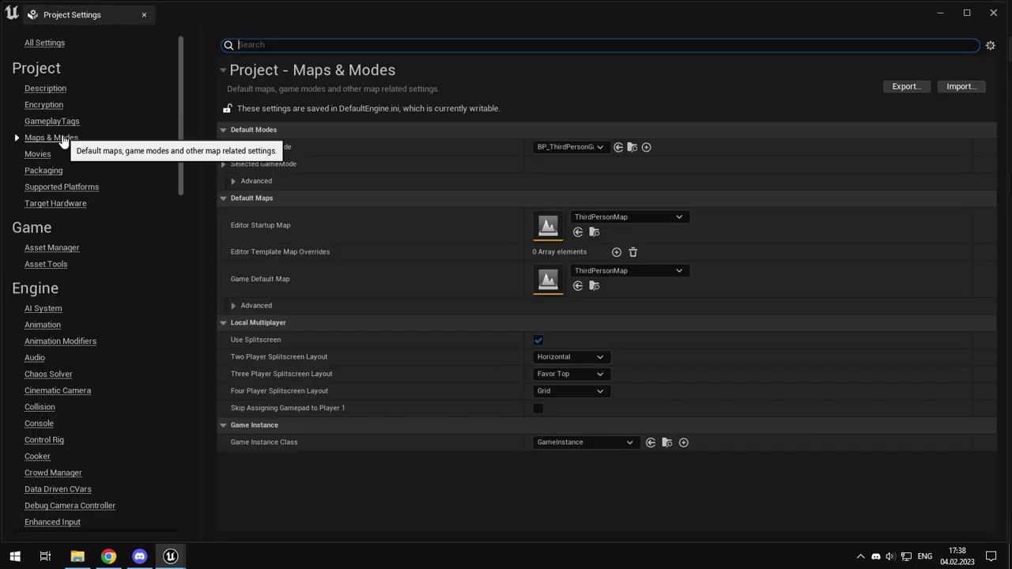
{"action": "left_click", "coordinate": [684, 443]}
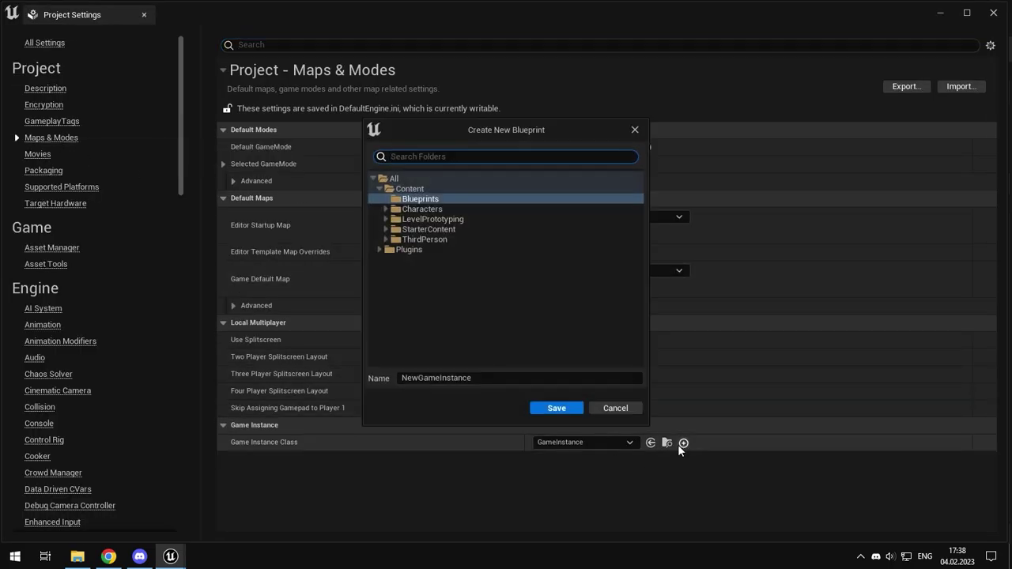
Step: Name the blueprint GI_Tutorial and create it in Content/Blueprints
{"action": "left_click", "coordinate": [497, 379]}
{"action": "double_click", "coordinate": [484, 379]}
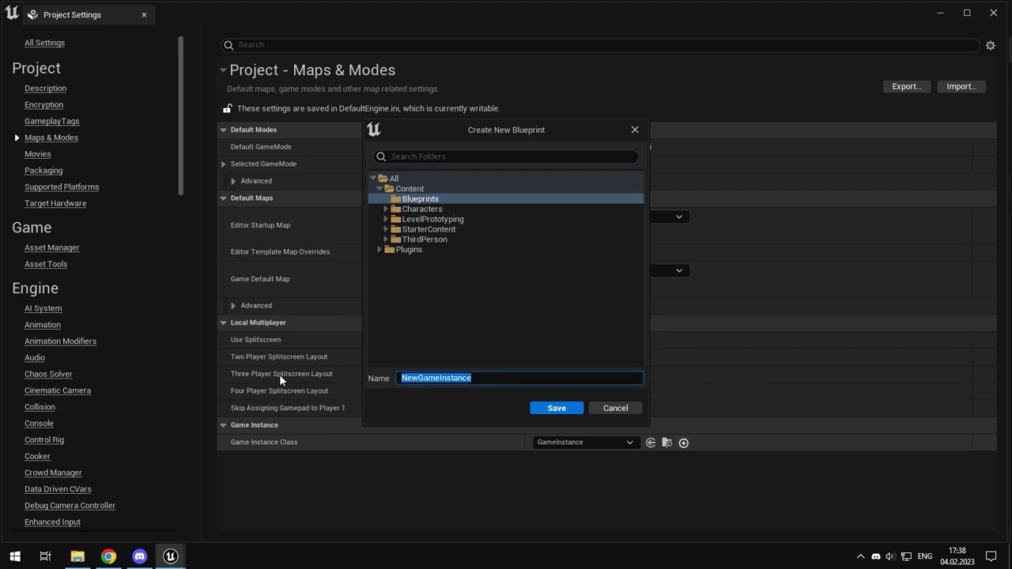
{"action": "type", "text": "Gl"}
{"action": "key", "text": "BackSpace"}
{"action": "type", "text": "I"}
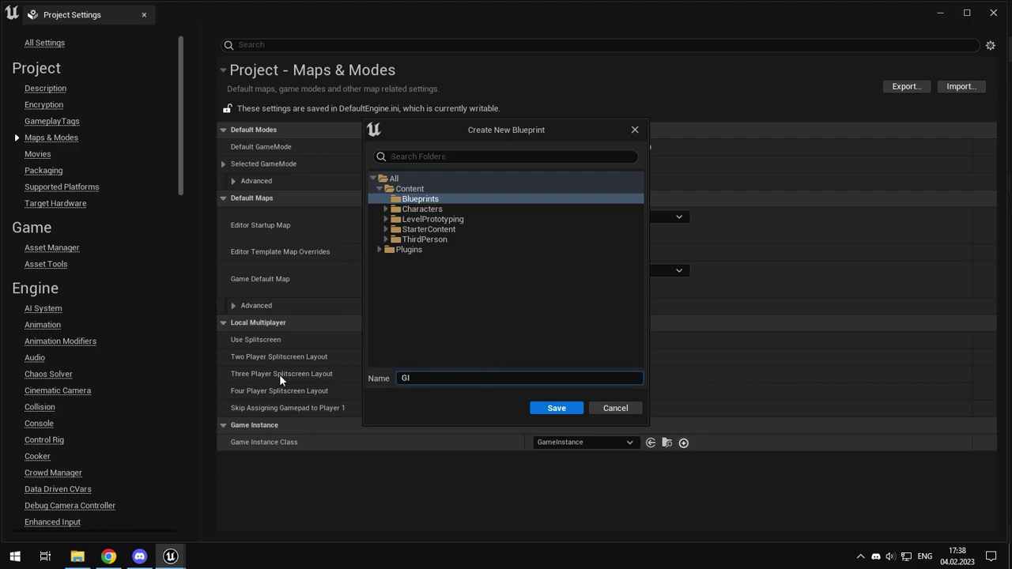
{"action": "type", "text": "_Tutor"}
{"action": "type", "text": "ial"}
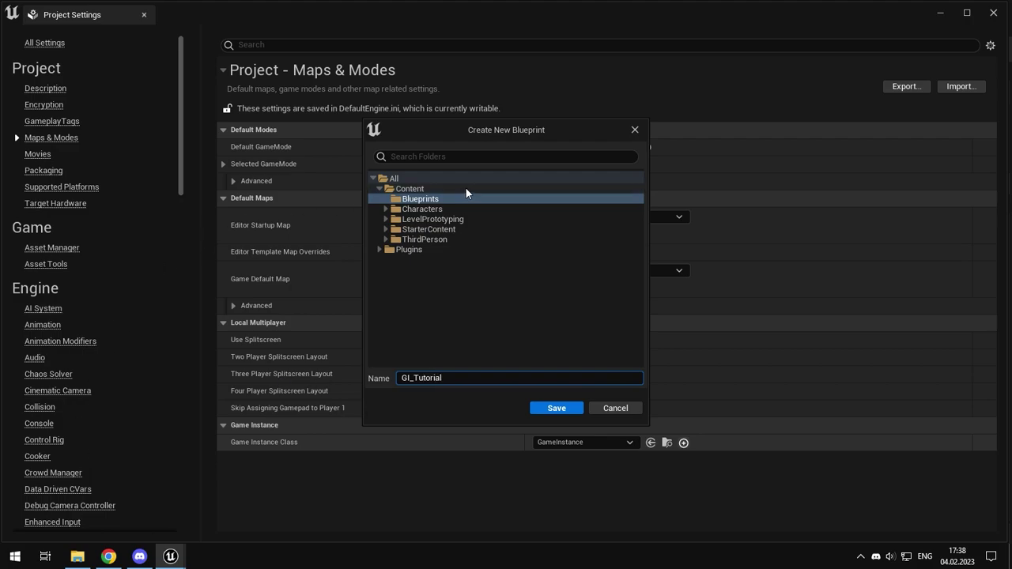
{"action": "left_click", "coordinate": [463, 199]}
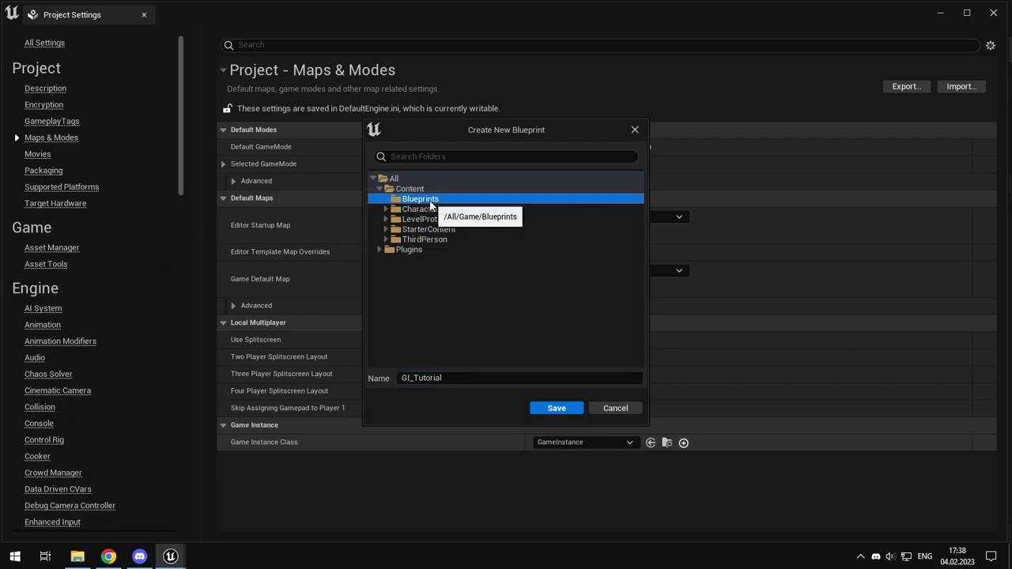
{"action": "left_click", "coordinate": [557, 408]}
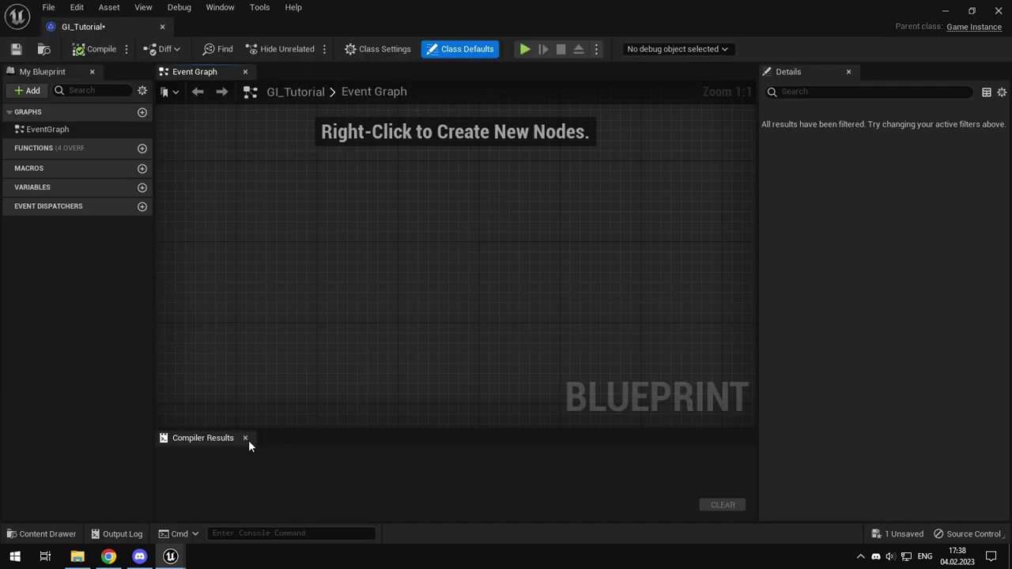
Step: Save GI_Tutorial and close its blueprint editor
{"action": "left_click", "coordinate": [246, 439]}
{"action": "left_click", "coordinate": [10, 50]}
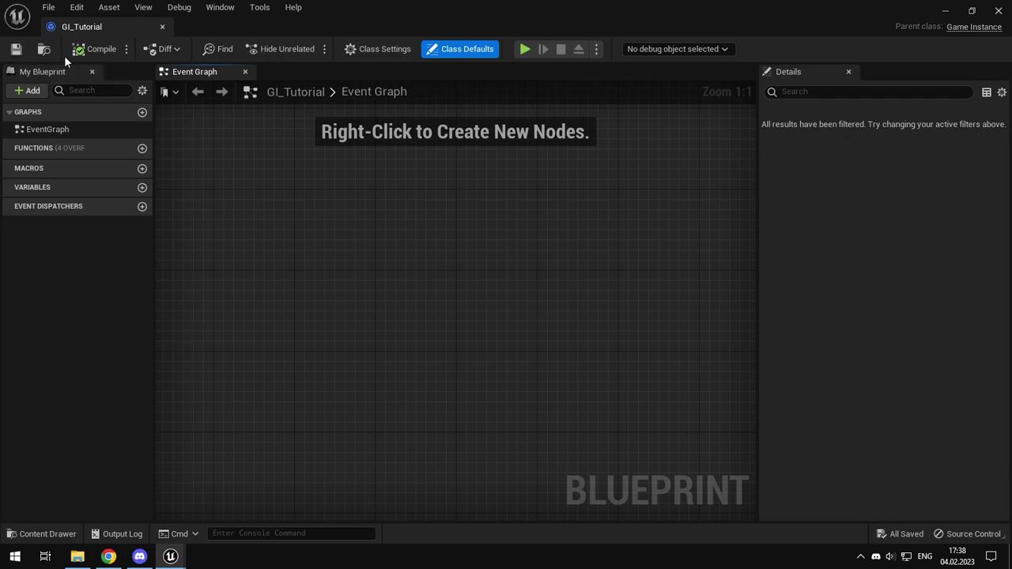
{"action": "left_click", "coordinate": [998, 10]}
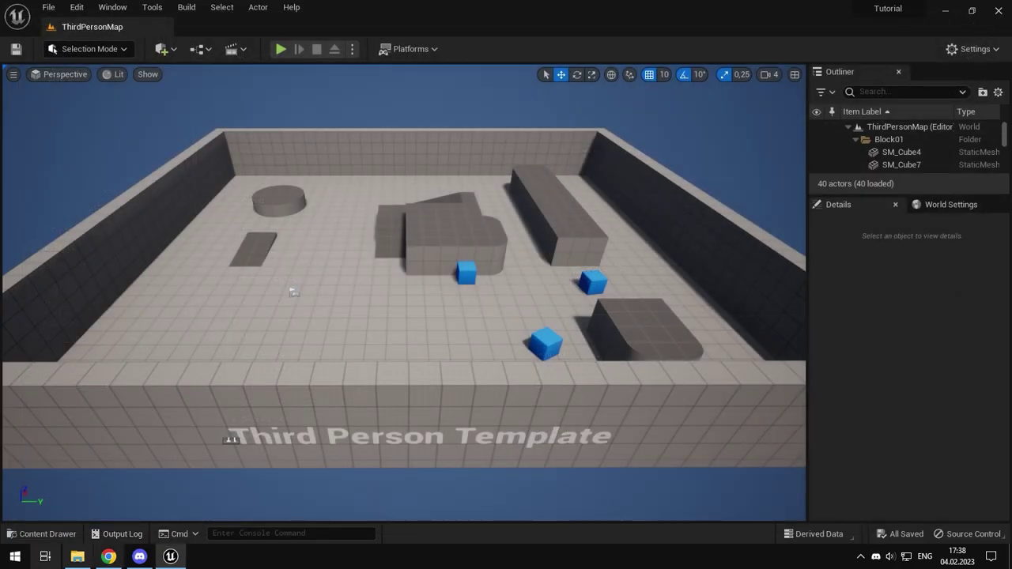
{"action": "left_click", "coordinate": [35, 535]}
Step: Open GI_Tutorial from Content/Blueprints in the full editor and add an Init event override
{"action": "left_click", "coordinate": [257, 352]}
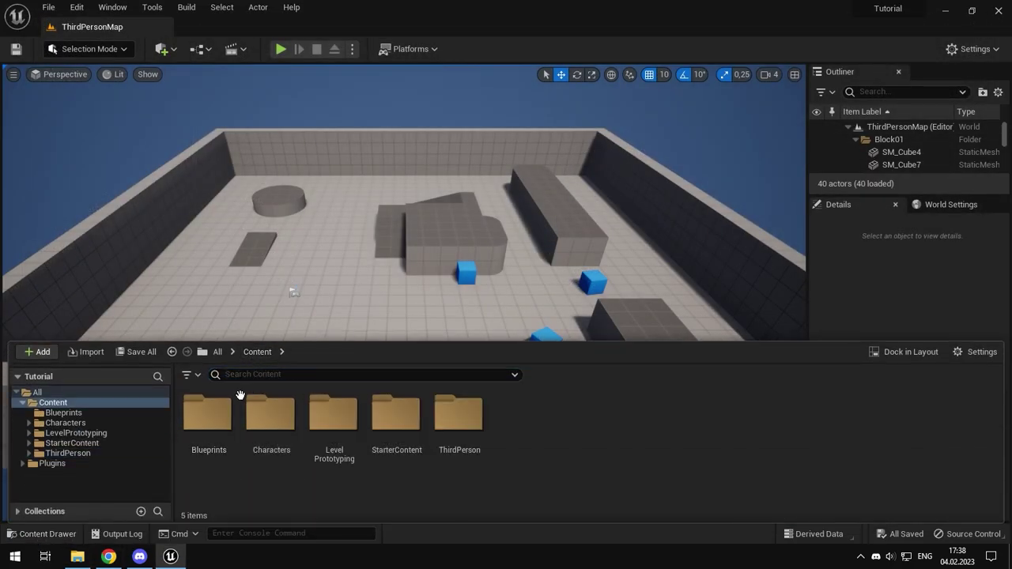
{"action": "double_click", "coordinate": [212, 412]}
{"action": "double_click", "coordinate": [211, 415]}
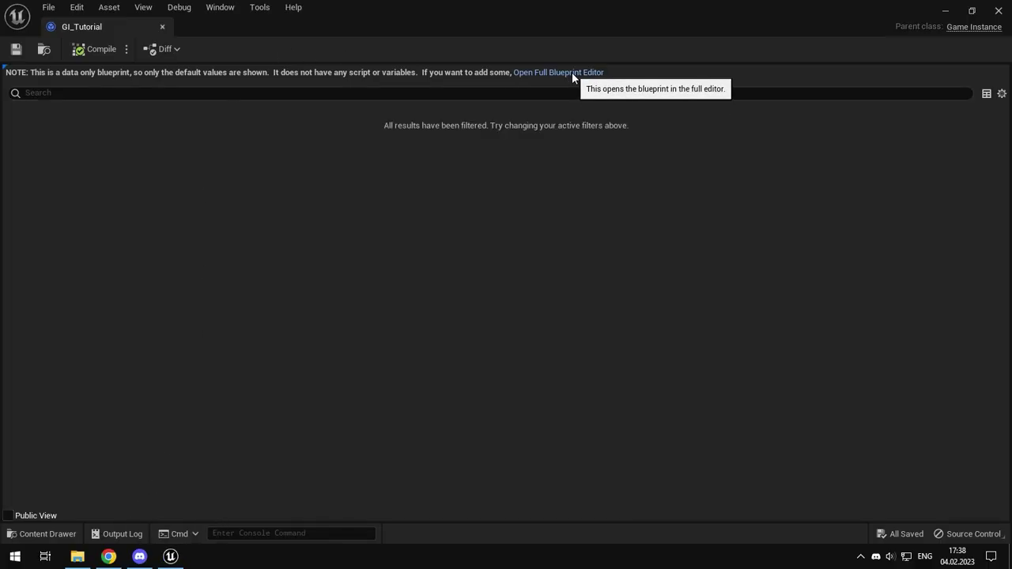
{"action": "left_click", "coordinate": [572, 72]}
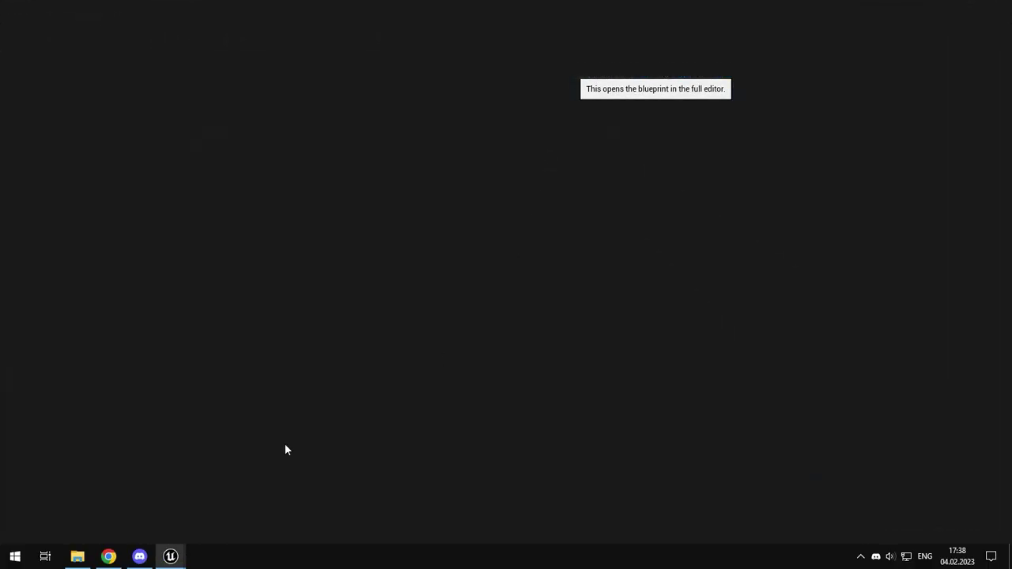
{"action": "left_click", "coordinate": [114, 148]}
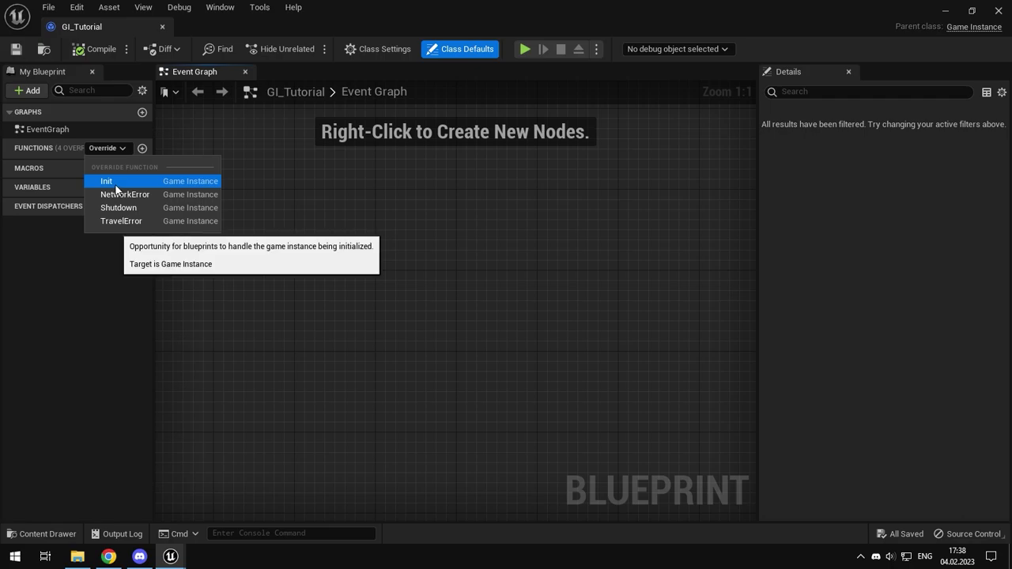
{"action": "left_click", "coordinate": [113, 181]}
{"action": "left_click", "coordinate": [112, 164]}
Step: Add the Shutdown override and a Construct Object node of class DiscordRpc after Event Init
{"action": "left_click", "coordinate": [113, 212]}
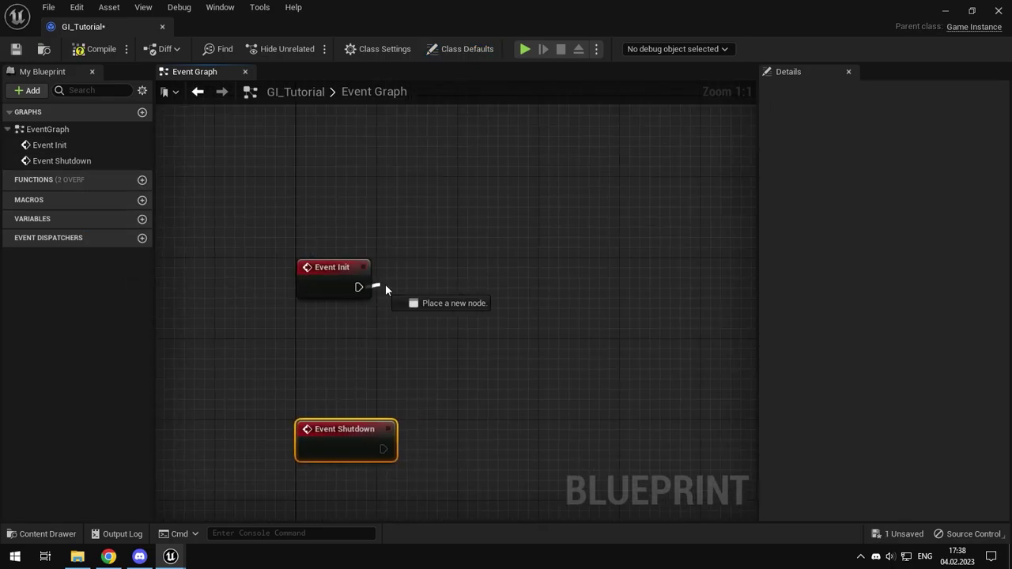
{"action": "left_click_drag", "start_coordinate": [386, 287], "coordinate": [400, 284]}
{"action": "type", "text": "constru"}
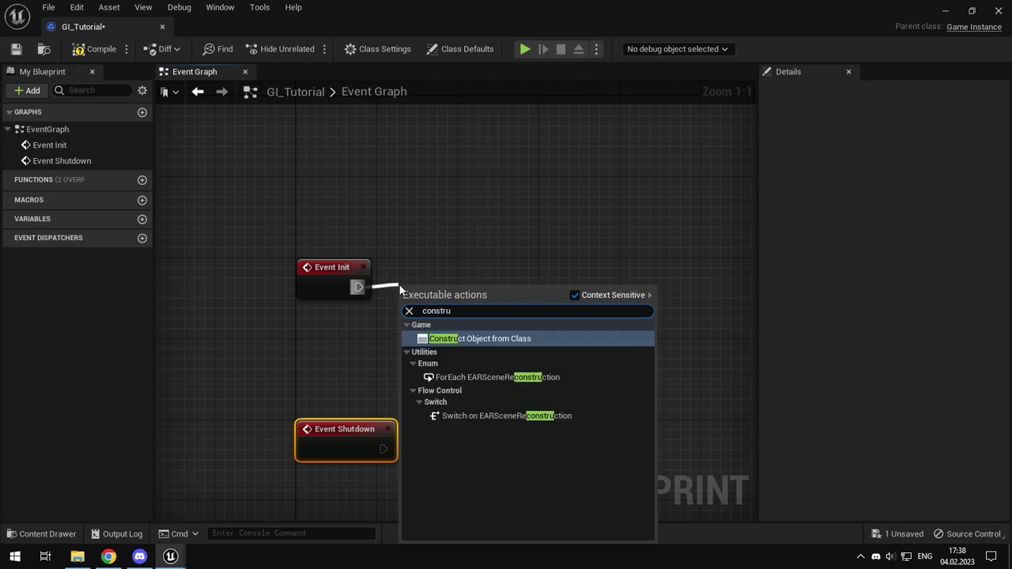
{"action": "left_click", "coordinate": [461, 338]}
{"action": "left_click_drag", "start_coordinate": [445, 309], "coordinate": [443, 289]}
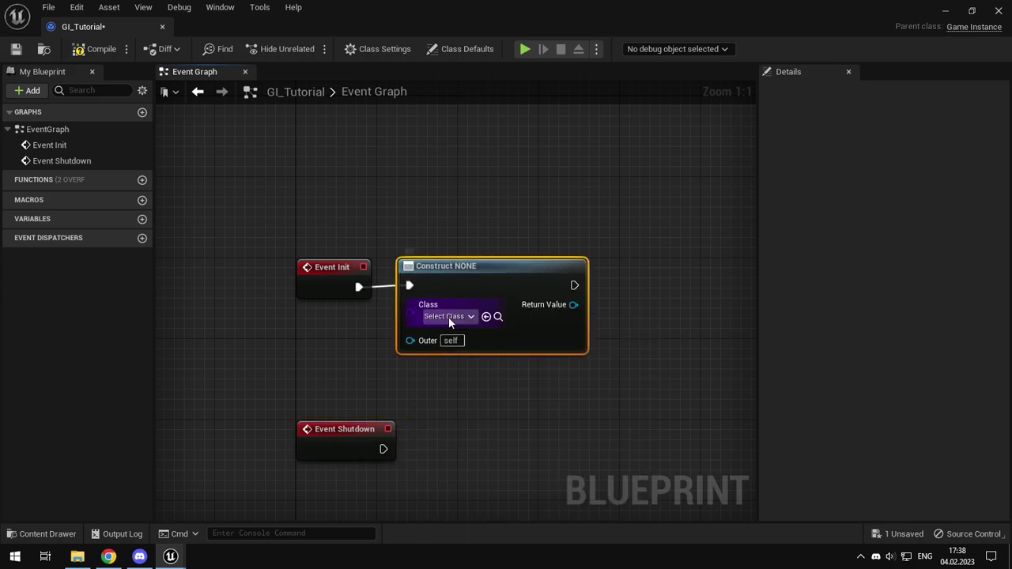
{"action": "left_click", "coordinate": [450, 317]}
{"action": "type", "text": "discord"}
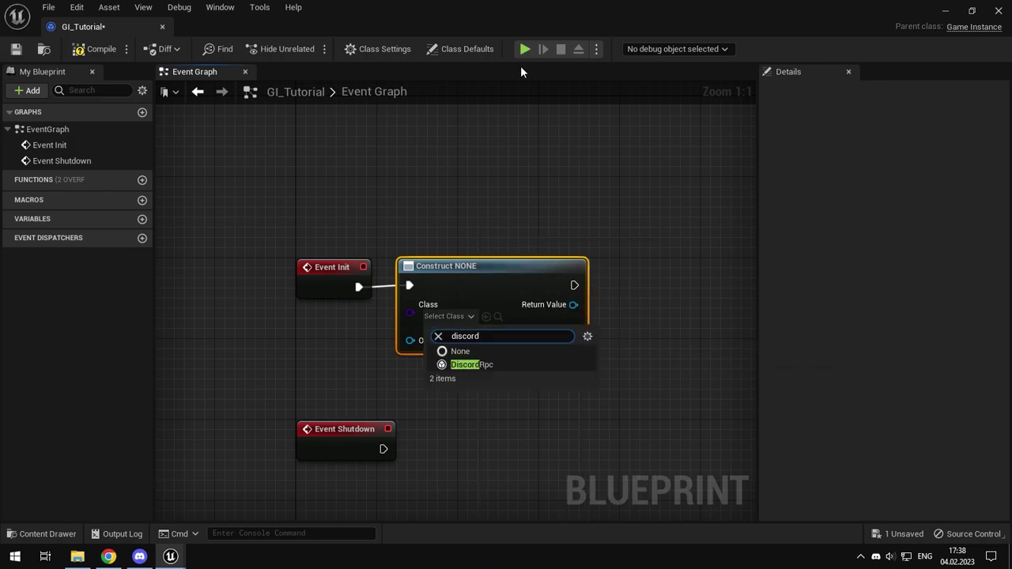
{"action": "key", "text": "Down"}
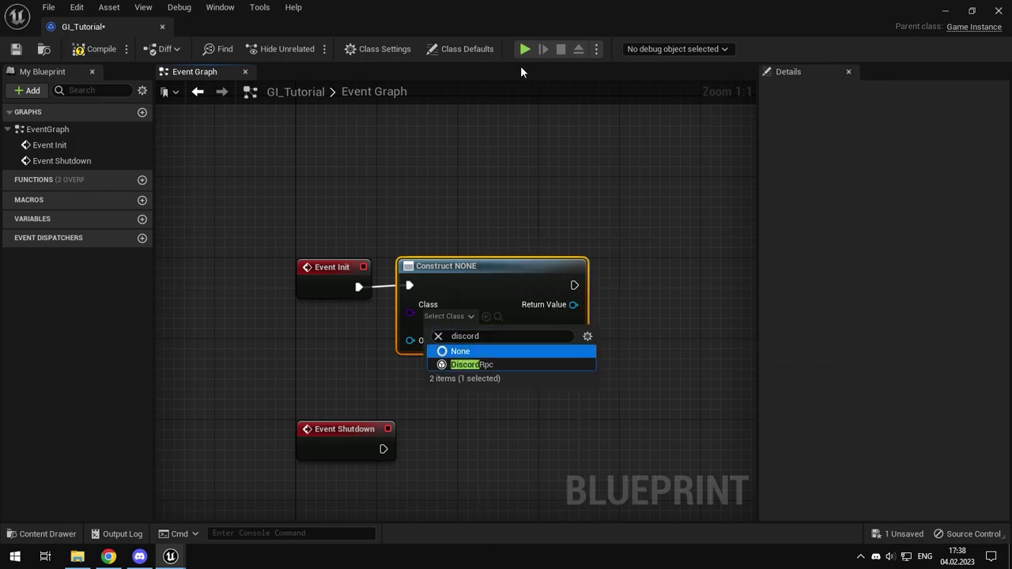
{"action": "key", "text": "Down"}
{"action": "key", "text": "Return"}
Step: Promote the constructed object to a private DiscordRPC variable with a SET node
{"action": "right_click_drag", "start_coordinate": [601, 282], "coordinate": [385, 277]}
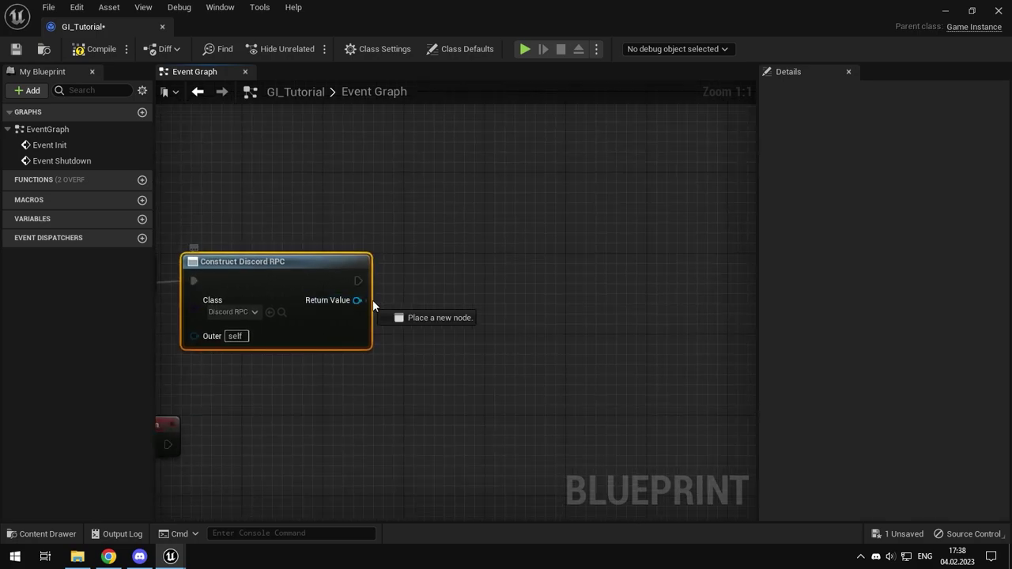
{"action": "left_click_drag", "start_coordinate": [356, 300], "coordinate": [389, 302]}
{"action": "left_click", "coordinate": [436, 99]}
{"action": "type", "text": "DiscordRPC"}
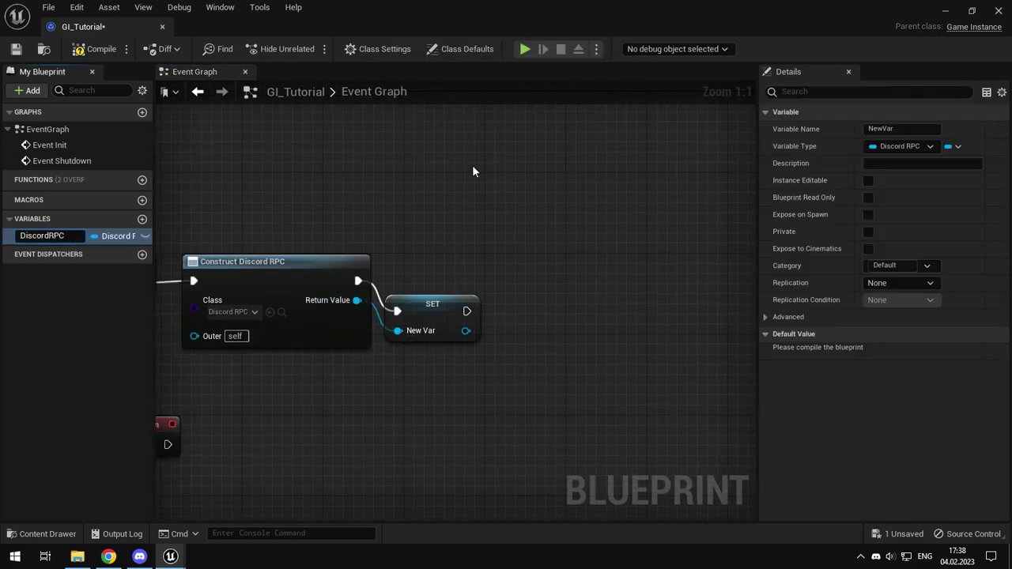
{"action": "key", "text": "Return"}
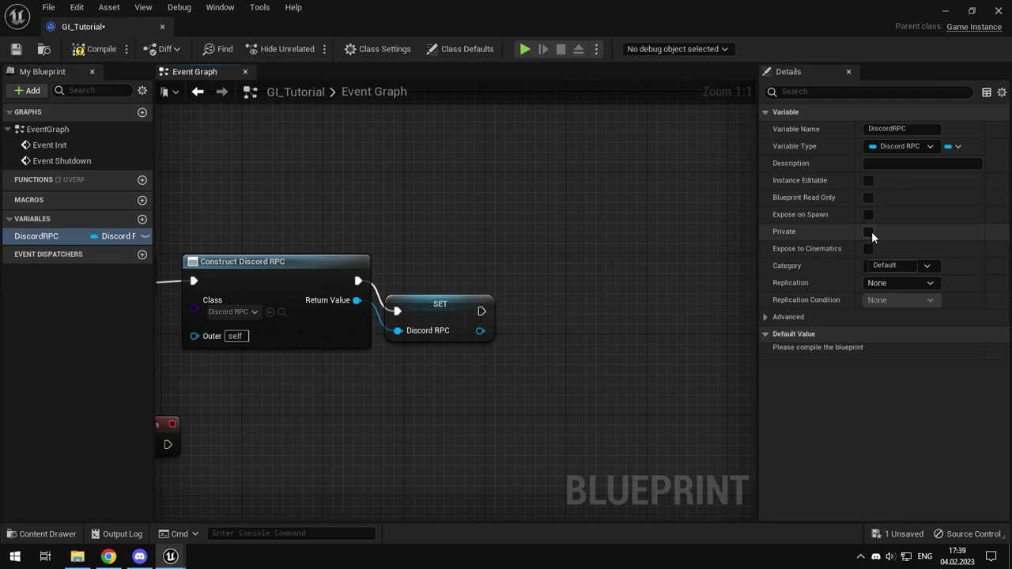
{"action": "left_click", "coordinate": [868, 231]}
{"action": "left_click_drag", "start_coordinate": [452, 311], "coordinate": [453, 291]}
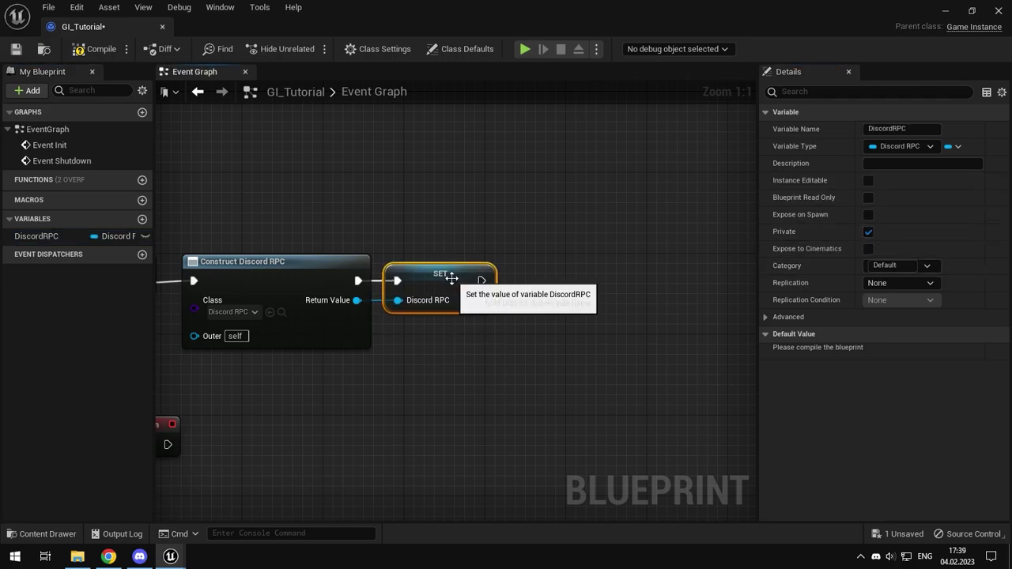
{"action": "left_click", "coordinate": [459, 270]}
{"action": "right_click_drag", "start_coordinate": [524, 274], "coordinate": [422, 289]}
Step: Compile, then add an Initialize connection node after the SET node
{"action": "left_click", "coordinate": [98, 49]}
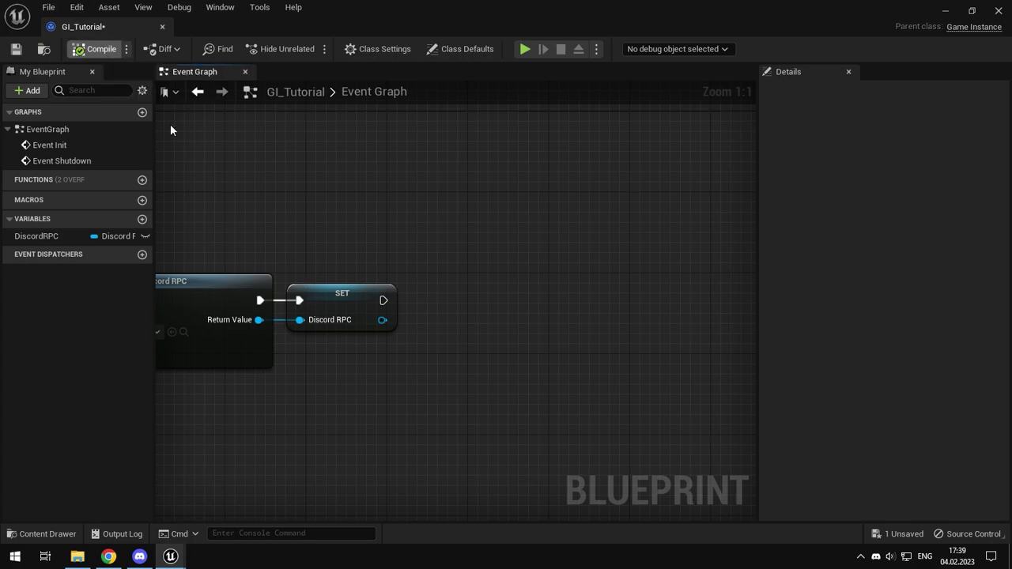
{"action": "left_click_drag", "start_coordinate": [379, 320], "coordinate": [420, 320]}
{"action": "type", "text": "initia"}
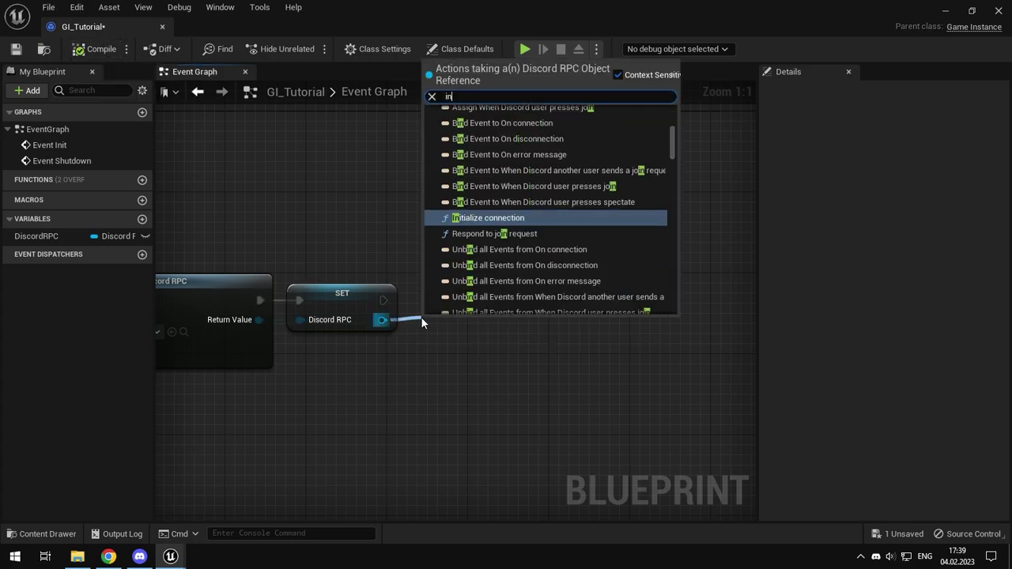
{"action": "key", "text": "Return"}
{"action": "left_click_drag", "start_coordinate": [486, 350], "coordinate": [486, 310]}
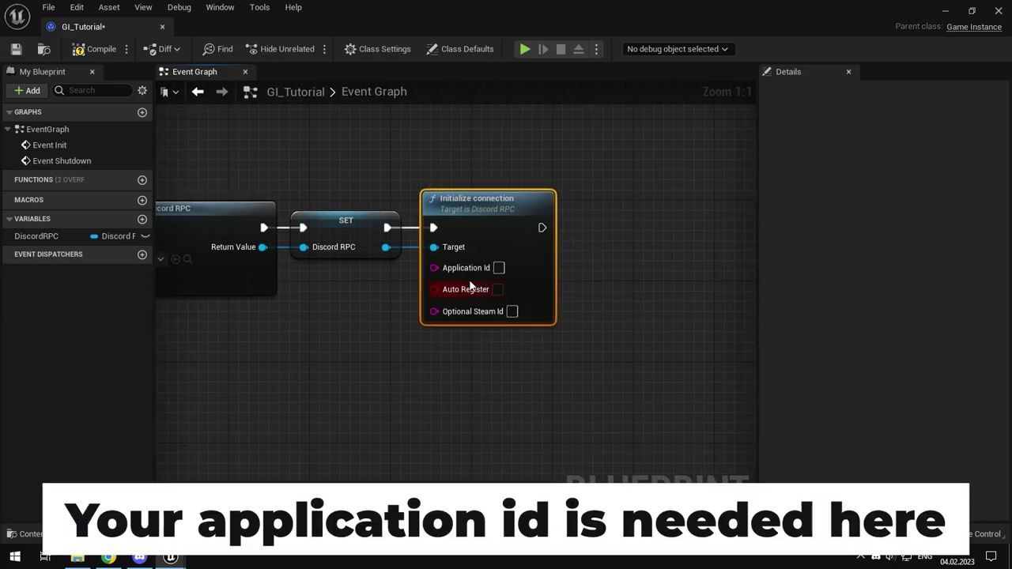
Step: Promote Application Id to a private variable and group it with DiscordRPC under category Discord
{"action": "left_click_drag", "start_coordinate": [456, 268], "coordinate": [356, 324]}
{"action": "left_click", "coordinate": [414, 106]}
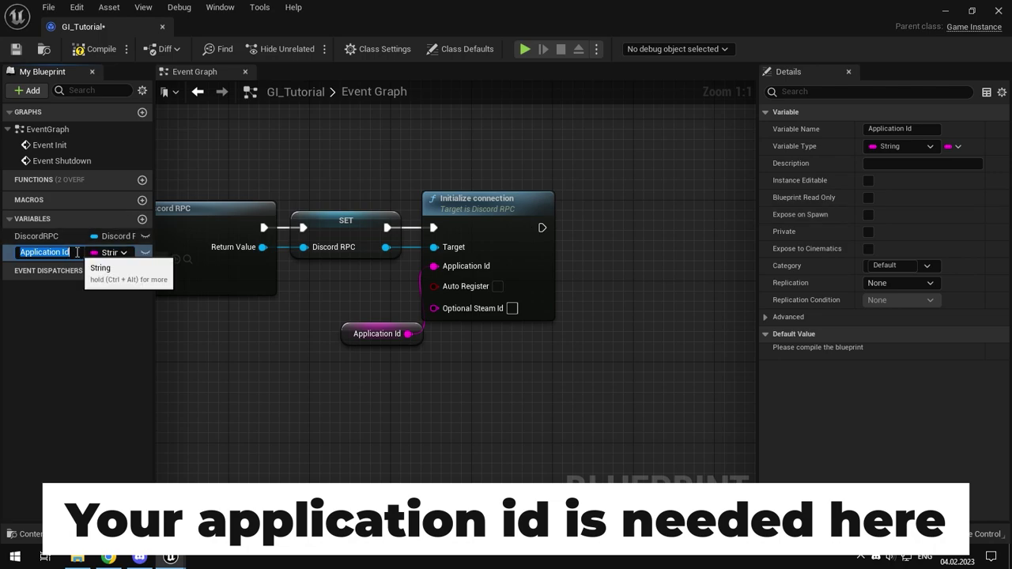
{"action": "key", "text": "Return"}
{"action": "left_click", "coordinate": [352, 331]}
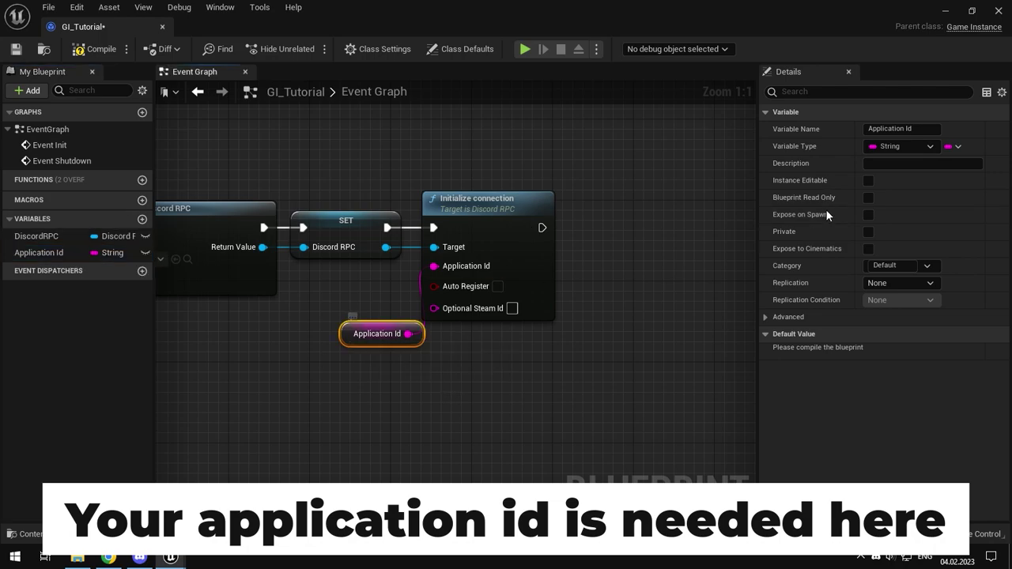
{"action": "left_click", "coordinate": [868, 233]}
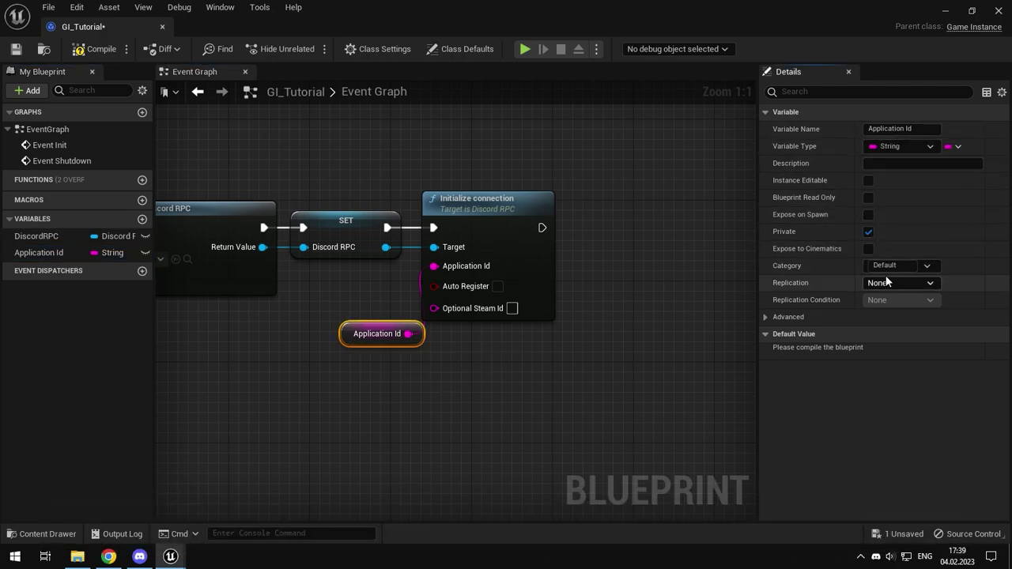
{"action": "left_click", "coordinate": [891, 266]}
{"action": "type", "text": "Discord"}
{"action": "key", "text": "Return"}
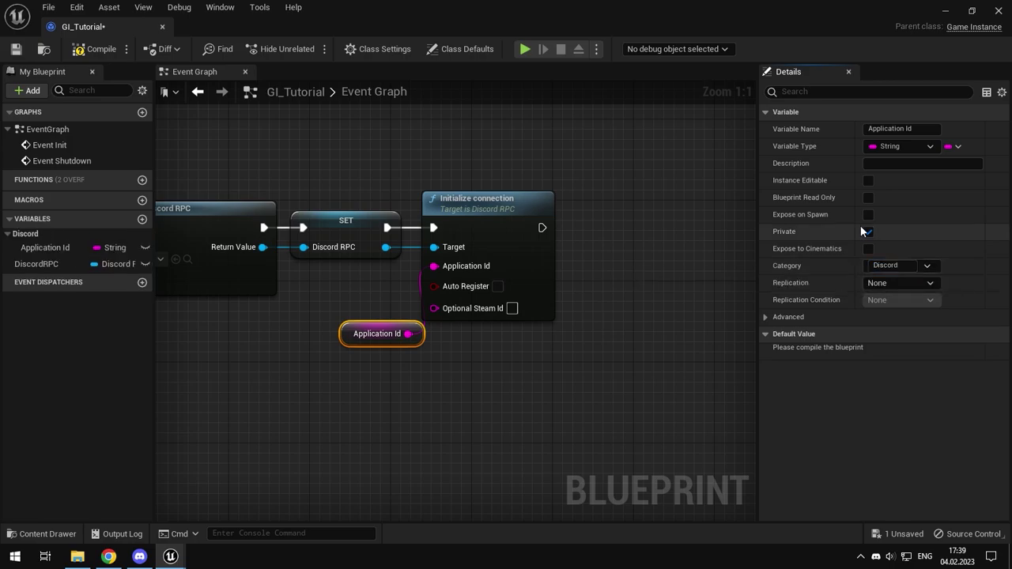
{"action": "left_click_drag", "start_coordinate": [48, 264], "coordinate": [24, 234]}
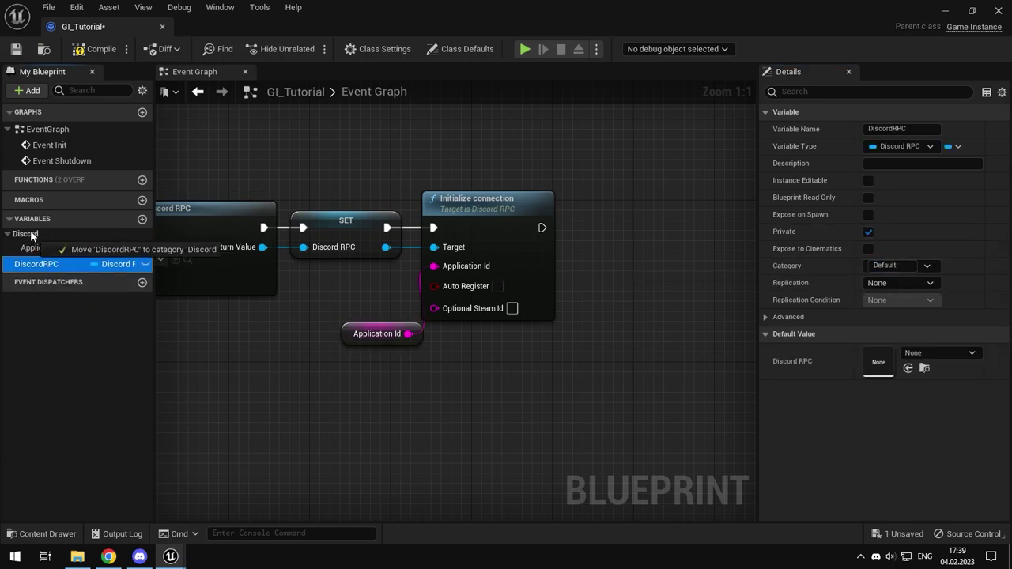
{"action": "right_click_drag", "start_coordinate": [360, 280], "coordinate": [392, 294]}
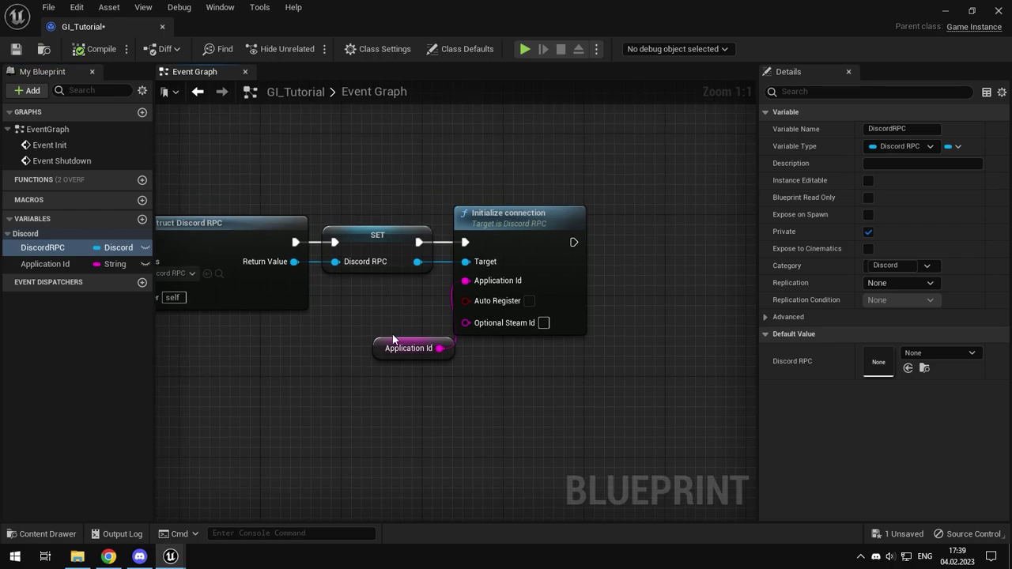
{"action": "left_click", "coordinate": [396, 348]}
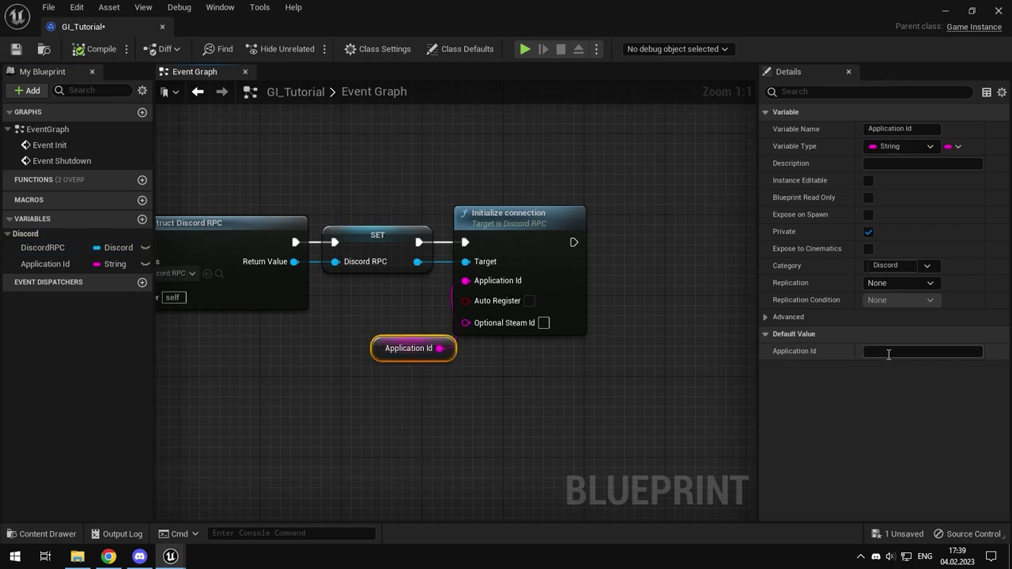
Step: Copy the application ID from the Discord Developer Portal and return to GI_Tutorial
{"action": "left_click", "coordinate": [108, 557]}
{"action": "left_click", "coordinate": [225, 11]}
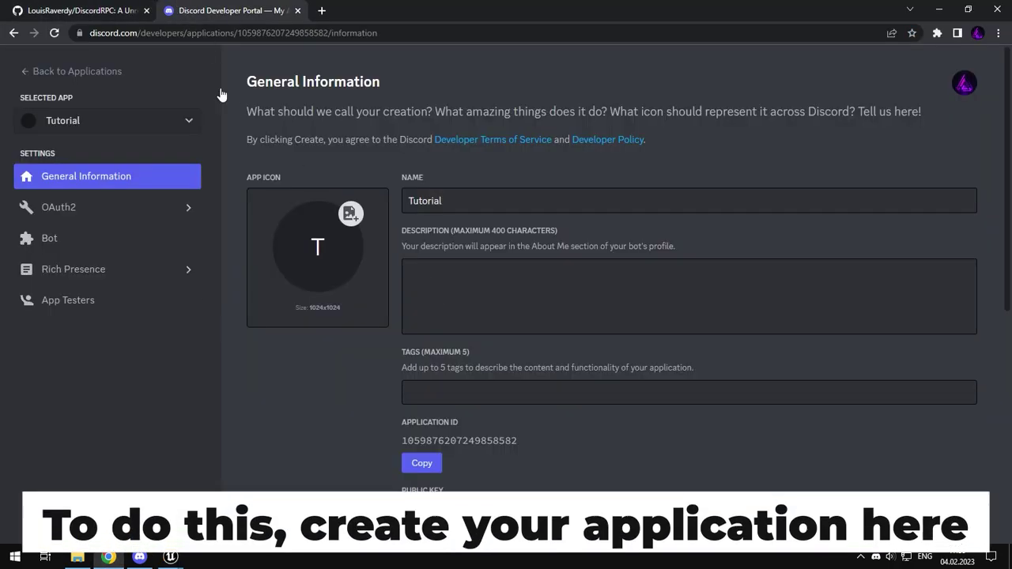
{"action": "left_click", "coordinate": [427, 464]}
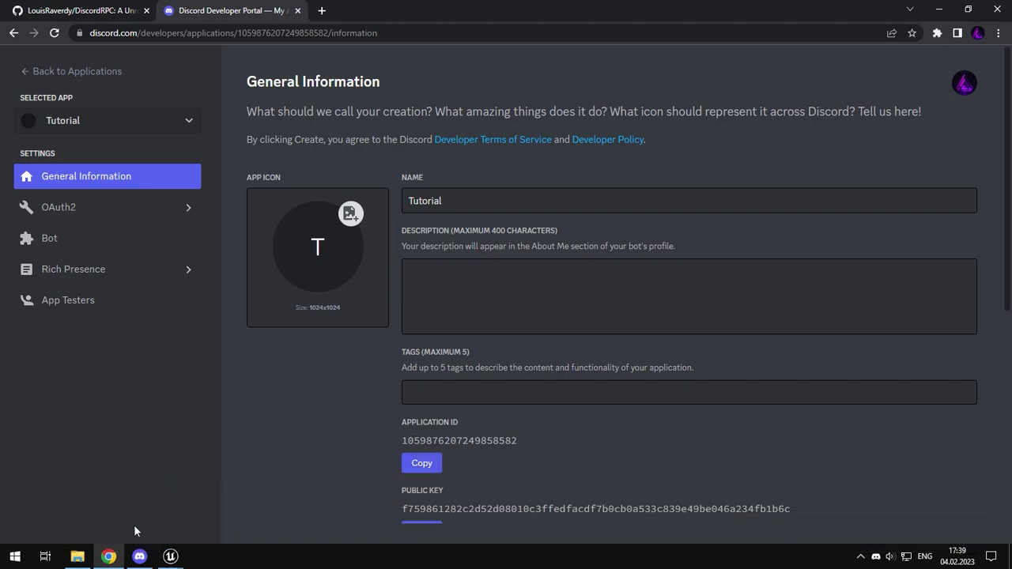
{"action": "mouse_move", "coordinate": [170, 556]}
{"action": "left_click", "coordinate": [192, 525]}
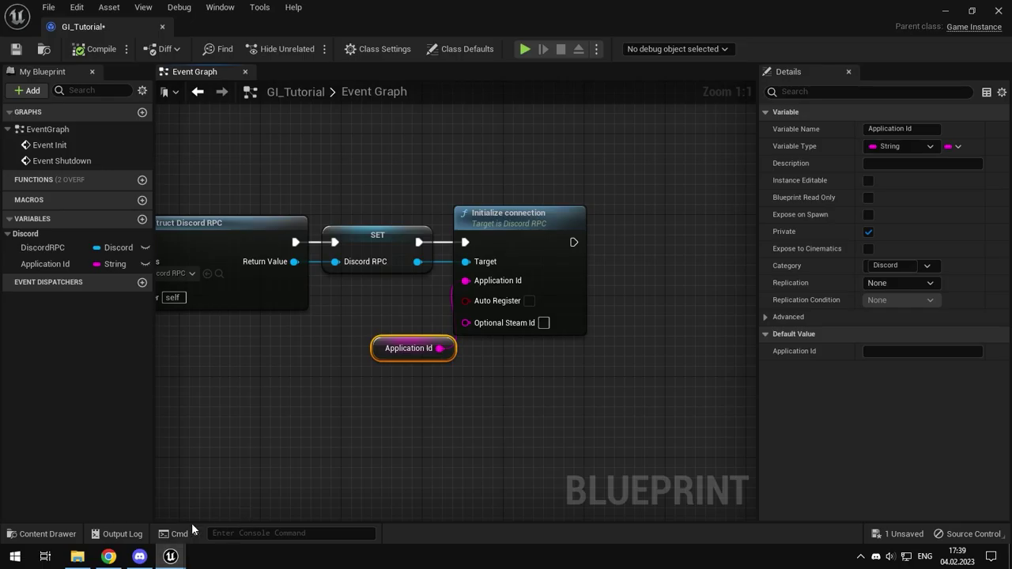
Step: Paste the Discord application ID as the Application Id variable's default value and verify it
{"action": "right_click", "coordinate": [881, 356]}
{"action": "left_click", "coordinate": [886, 353]}
{"action": "right_click", "coordinate": [888, 366]}
{"action": "left_click", "coordinate": [894, 420]}
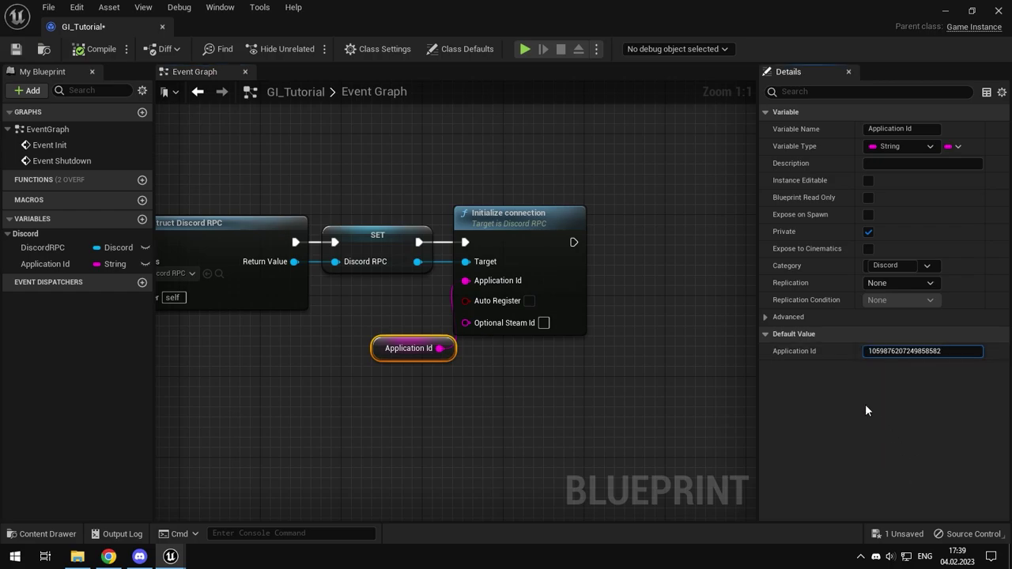
{"action": "left_click", "coordinate": [356, 170]}
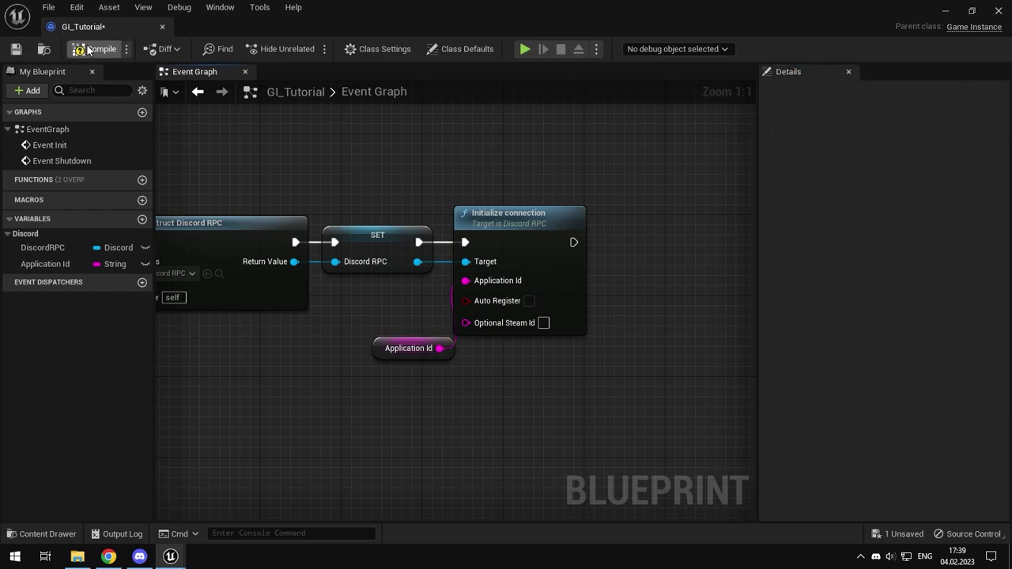
{"action": "left_click", "coordinate": [388, 348]}
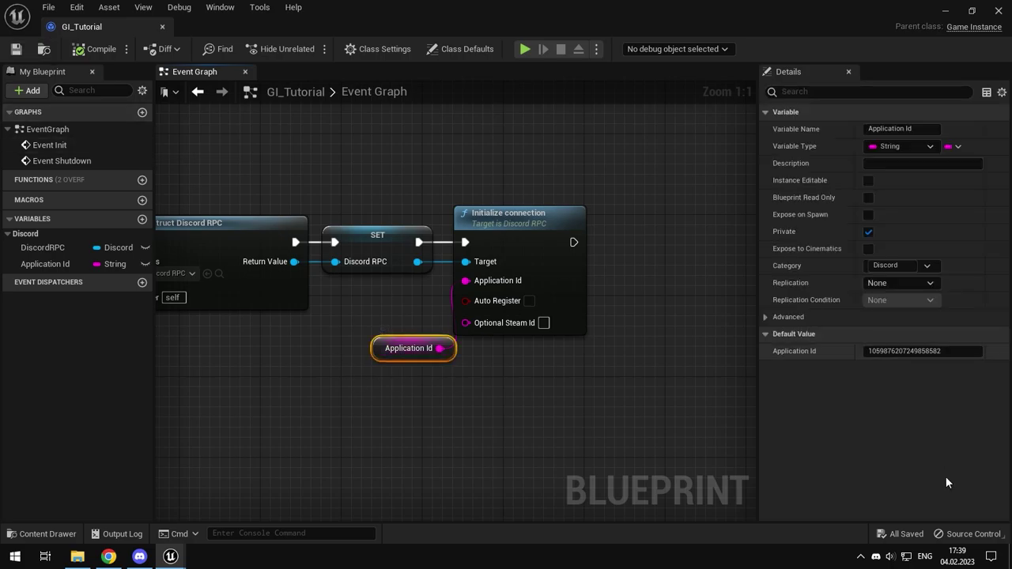
Step: Add a Clear presence node on the Discord RPC variable and run it from Event Shutdown
{"action": "right_click_drag", "start_coordinate": [257, 341], "coordinate": [544, 241]}
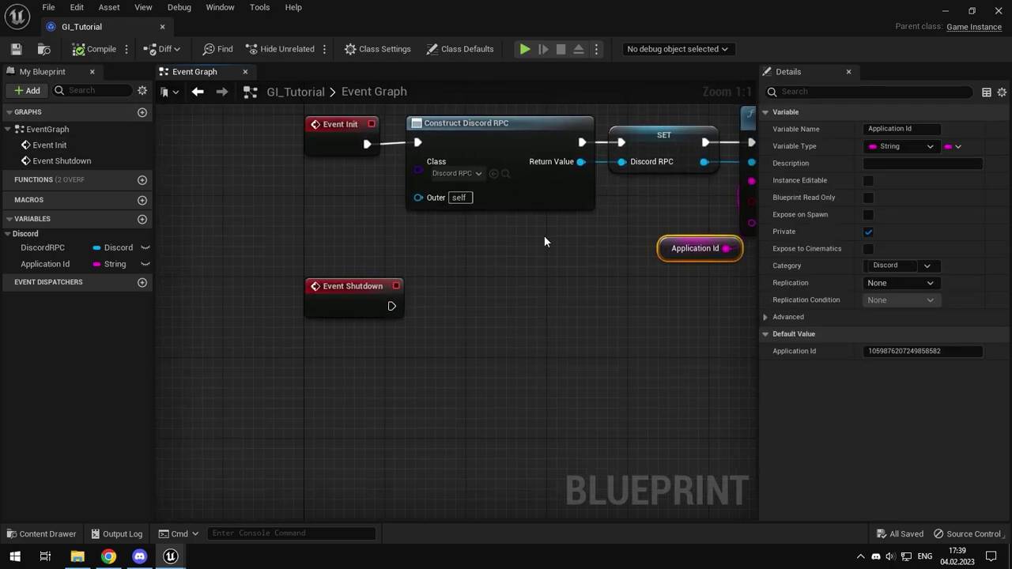
{"action": "mouse_move", "coordinate": [43, 247]}
{"action": "left_mouse_down", "text": "ctrl"}
{"action": "mouse_move", "coordinate": [316, 386]}
{"action": "mouse_move", "coordinate": [401, 363]}
{"action": "mouse_move", "coordinate": [408, 339]}
{"action": "mouse_move", "coordinate": [464, 276]}
{"action": "left_mouse_up", "text": "ctrl"}
{"action": "type", "text": "clear pres"}
{"action": "key", "text": "Return"}
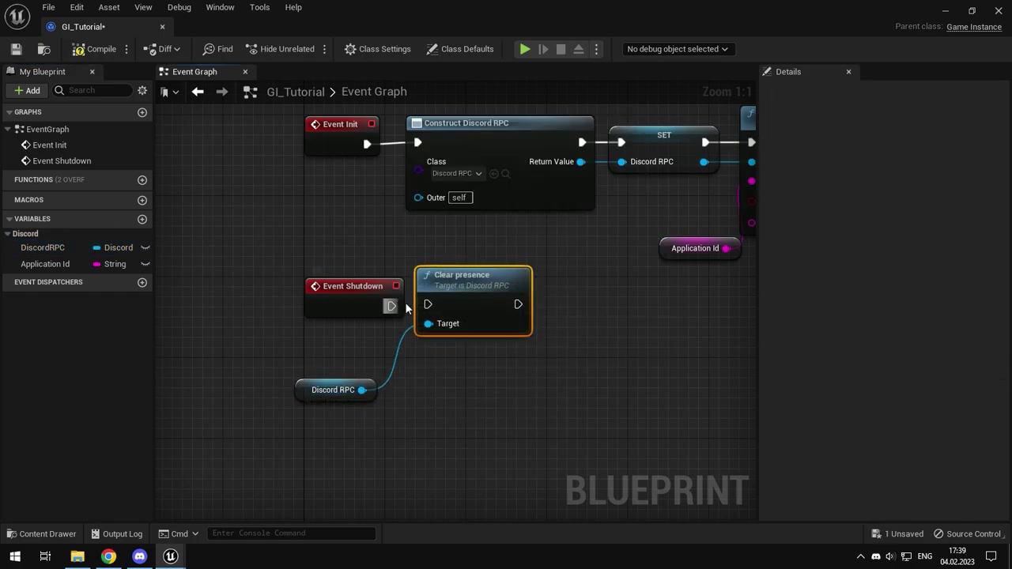
{"action": "left_click_drag", "start_coordinate": [391, 306], "coordinate": [427, 305]}
{"action": "mouse_move", "coordinate": [474, 413]}
{"action": "left_mouse_down"}
{"action": "mouse_move", "coordinate": [294, 271]}
{"action": "mouse_move", "coordinate": [338, 427]}
{"action": "left_mouse_up"}
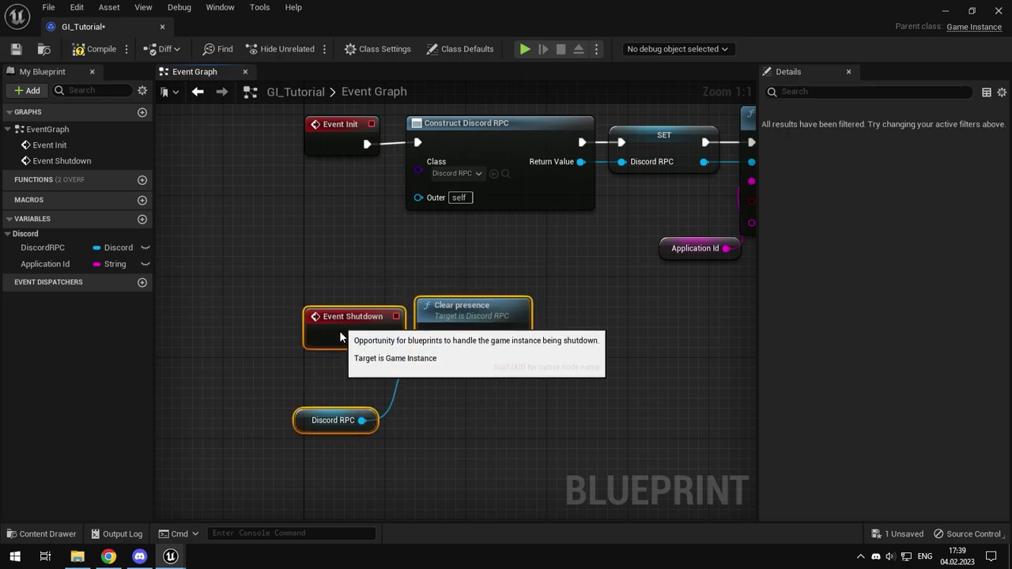
{"action": "right_click_drag", "start_coordinate": [338, 428], "coordinate": [350, 305]}
{"action": "left_click", "coordinate": [336, 357]}
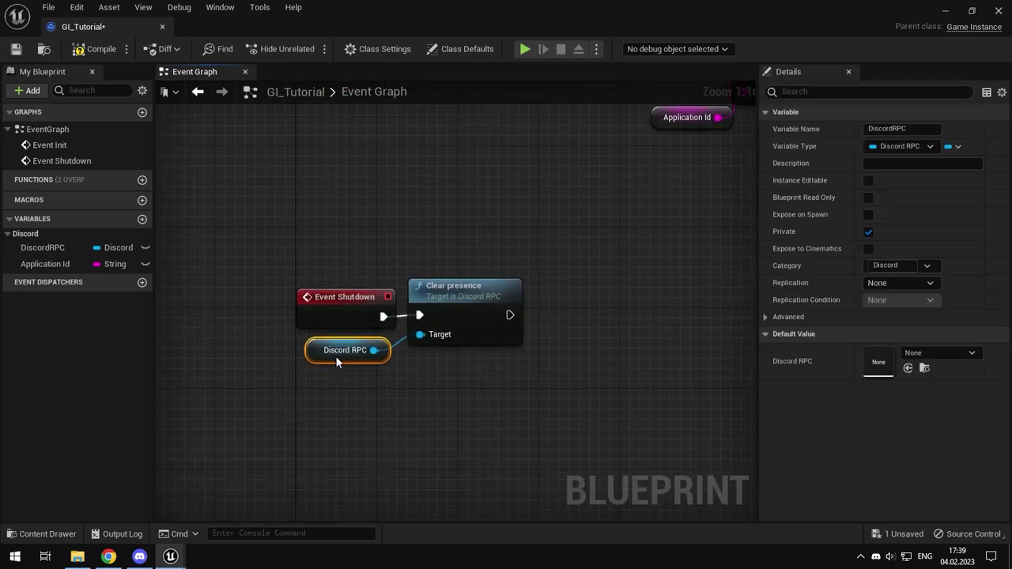
{"action": "mouse_move", "coordinate": [433, 315]}
{"action": "left_mouse_down"}
{"action": "mouse_move", "coordinate": [454, 314]}
{"action": "mouse_move", "coordinate": [420, 315]}
{"action": "left_mouse_up"}
Step: Align the shutdown nodes, place Discord RPC below Event Shutdown, and save GI_Tutorial
{"action": "left_click_drag", "start_coordinate": [384, 350], "coordinate": [420, 335]}
{"action": "left_click_drag", "start_coordinate": [515, 434], "coordinate": [324, 285]}
{"action": "key", "text": "q"}
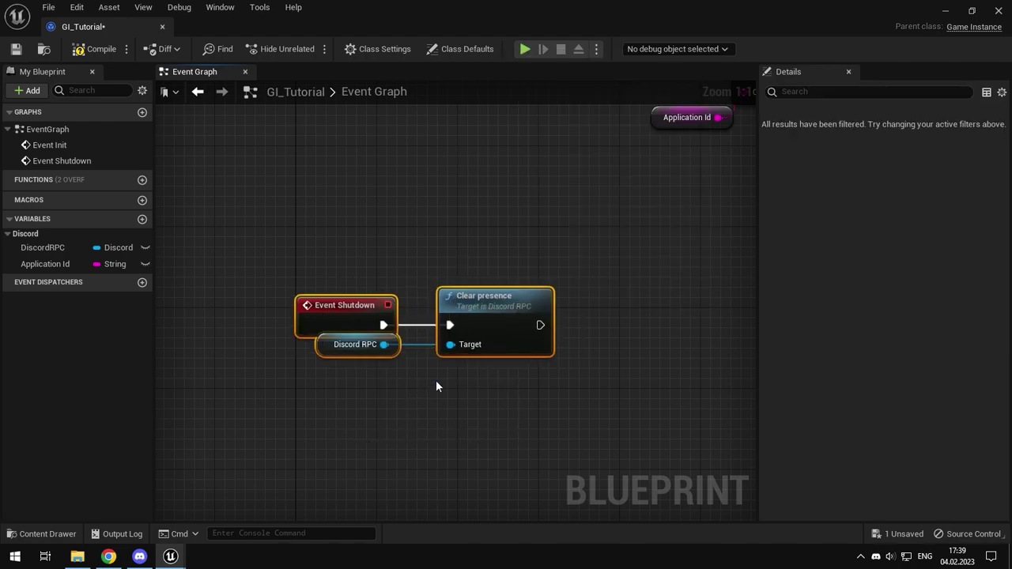
{"action": "left_click_drag", "start_coordinate": [324, 352], "coordinate": [353, 376]}
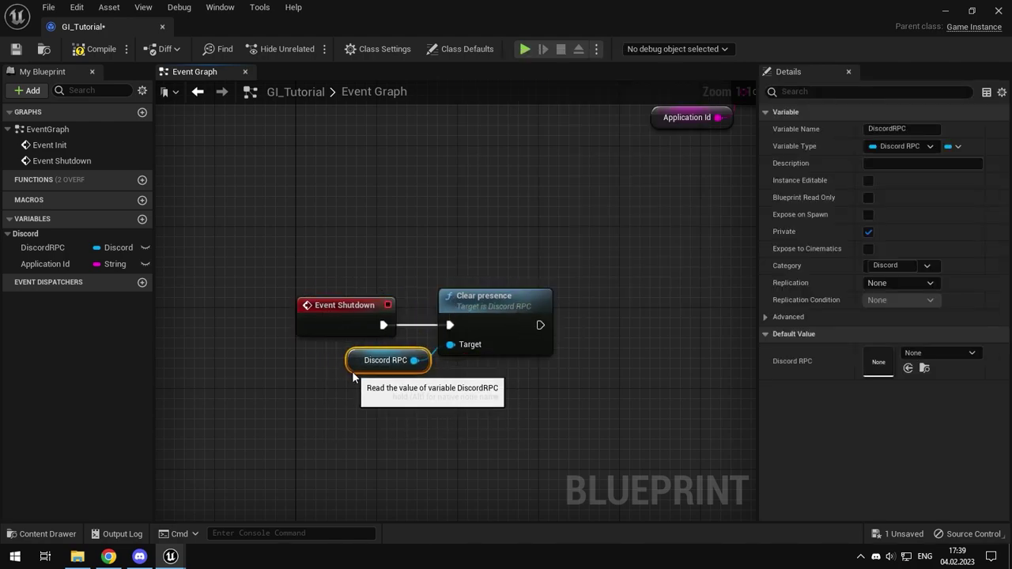
{"action": "left_click", "coordinate": [449, 430]}
{"action": "mouse_move", "coordinate": [449, 430]}
{"action": "right_mouse_down"}
{"action": "mouse_move", "coordinate": [475, 319]}
{"action": "mouse_move", "coordinate": [596, 286]}
{"action": "right_mouse_up"}
{"action": "left_click_drag", "start_coordinate": [217, 175], "coordinate": [445, 338]}
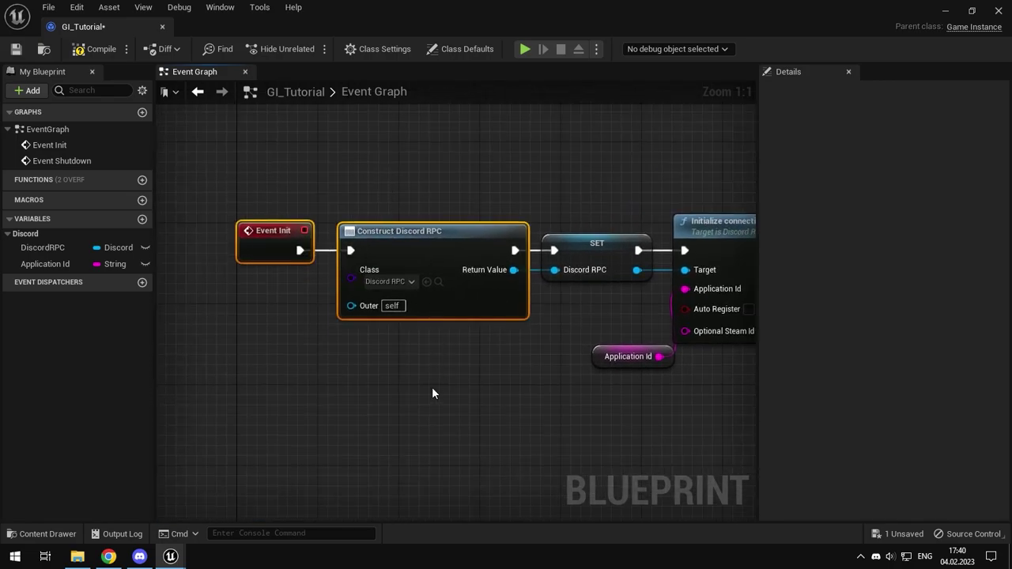
{"action": "left_click", "coordinate": [438, 384]}
{"action": "right_click_drag", "start_coordinate": [493, 248], "coordinate": [322, 269]}
{"action": "left_click", "coordinate": [15, 50]}
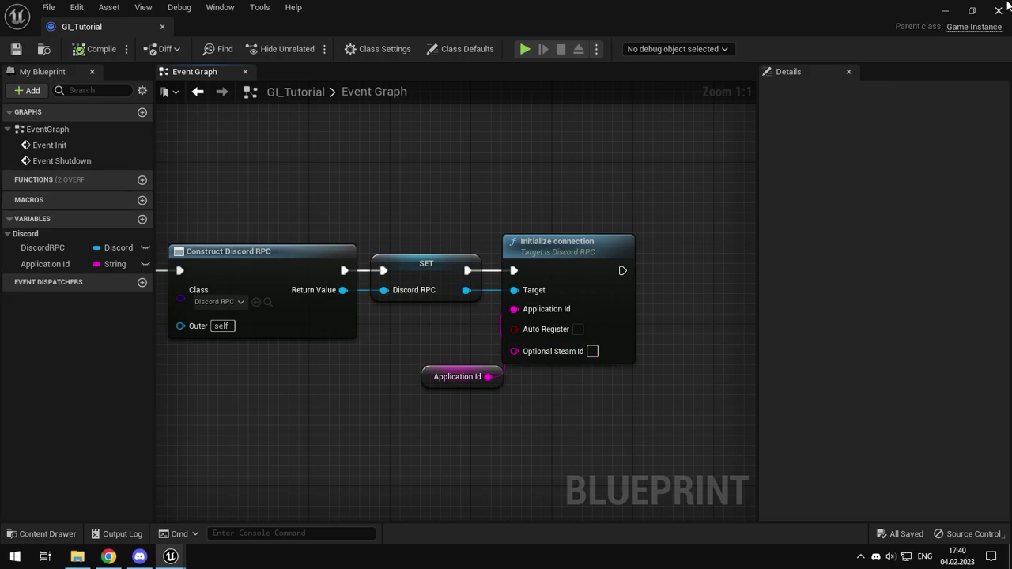
Step: Create a Blueprint Interface named BPI_GameInstance in the Blueprints folder, then open GI_Tutorial
{"action": "left_click", "coordinate": [946, 11]}
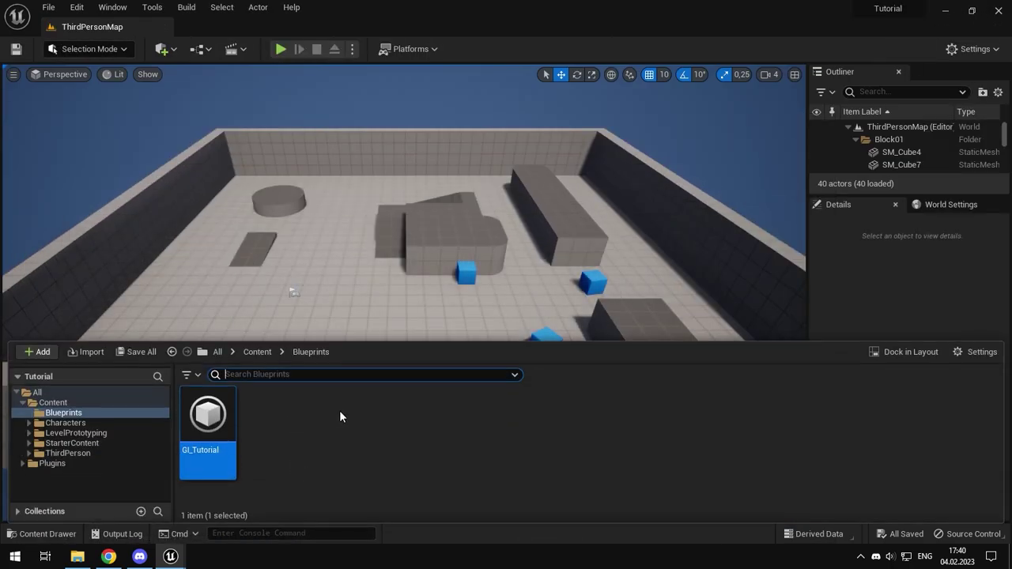
{"action": "left_click", "coordinate": [339, 423]}
{"action": "right_click", "coordinate": [337, 429]}
{"action": "mouse_move", "coordinate": [384, 368]}
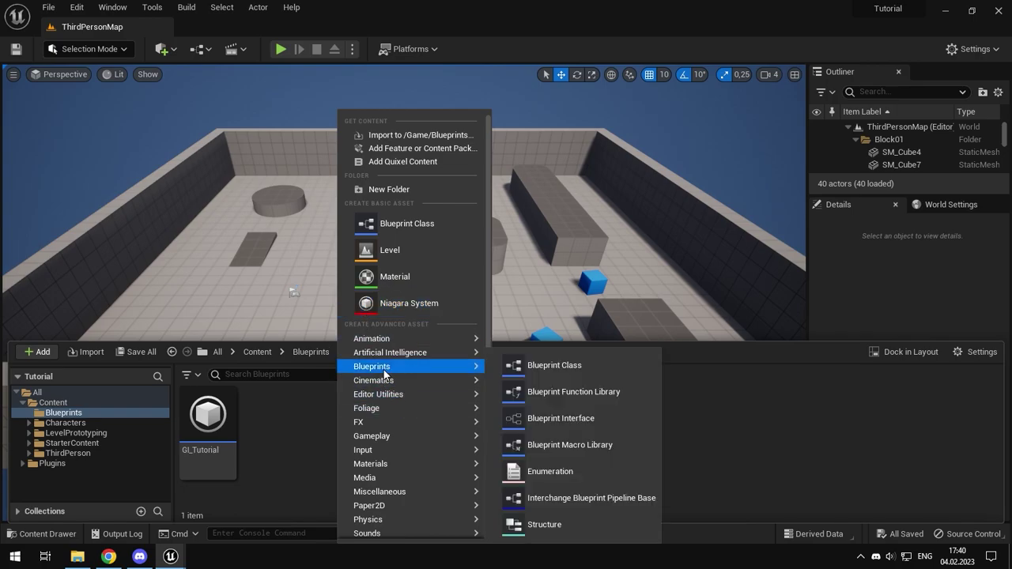
{"action": "left_click", "coordinate": [588, 419]}
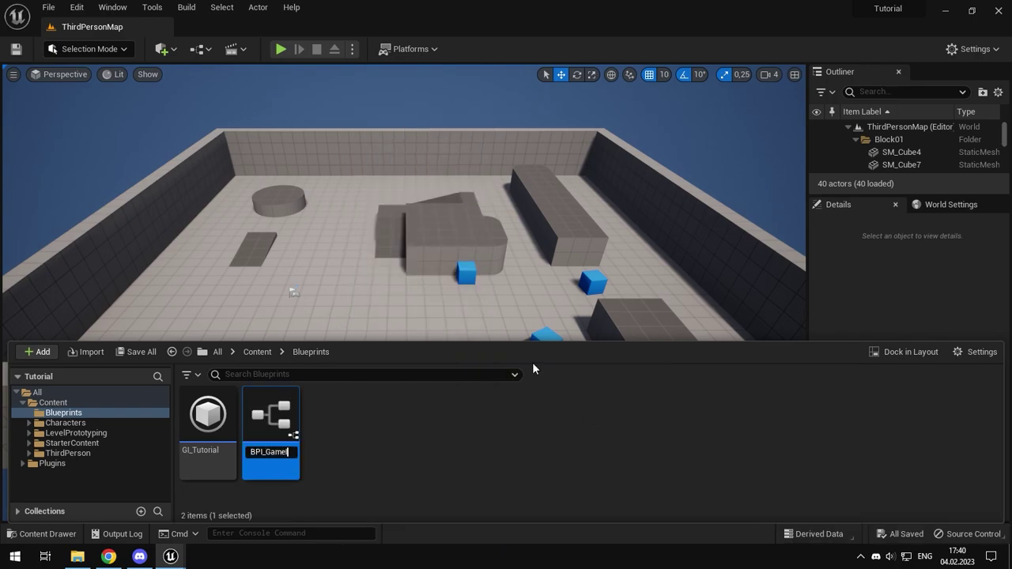
{"action": "key", "text": "Return"}
{"action": "key", "text": "Right"}
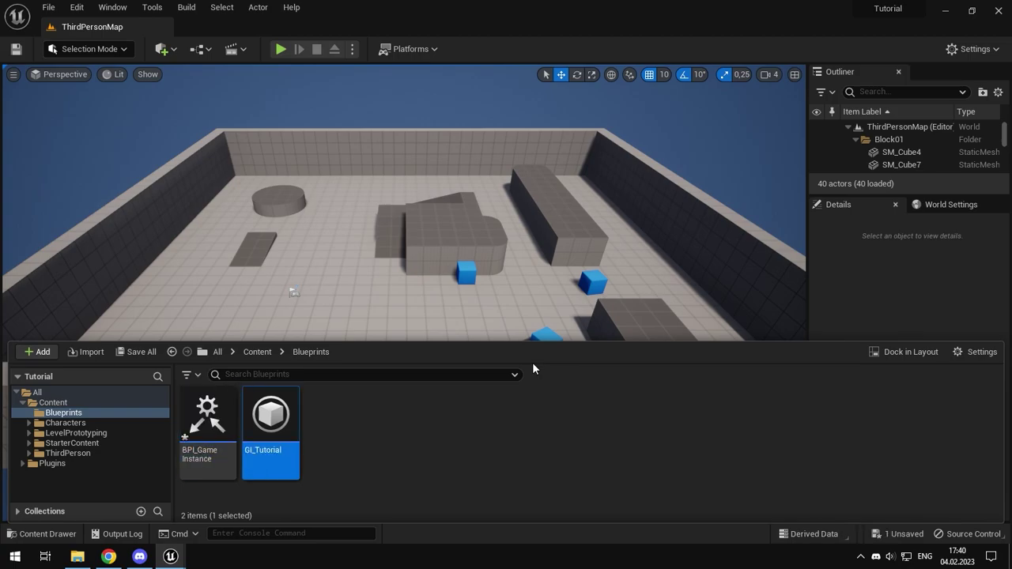
{"action": "key", "text": "Return"}
Step: Add a new function named RichPresence to GI_Tutorial
{"action": "left_click", "coordinate": [142, 179]}
{"action": "type", "text": "RichPresence"}
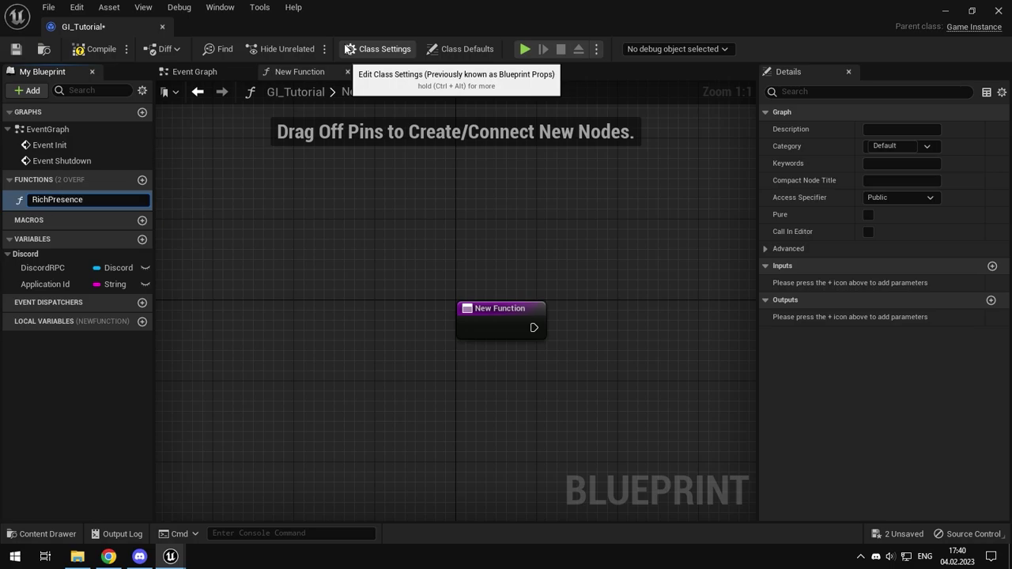
{"action": "key", "text": "Return"}
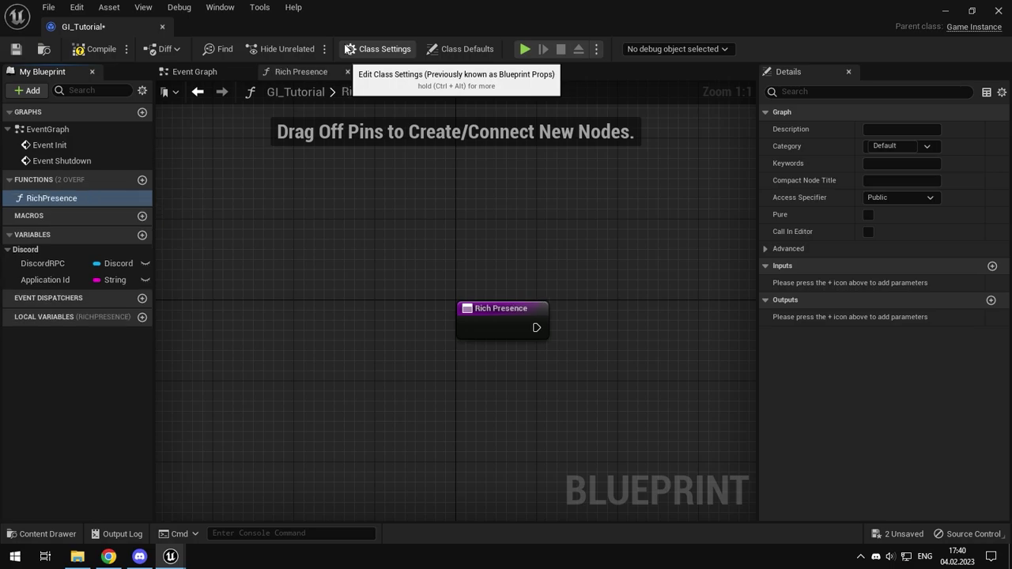
{"action": "right_click_drag", "start_coordinate": [463, 276], "coordinate": [293, 328]}
{"action": "left_click", "coordinate": [297, 326]}
{"action": "right_click_drag", "start_coordinate": [357, 323], "coordinate": [338, 291]}
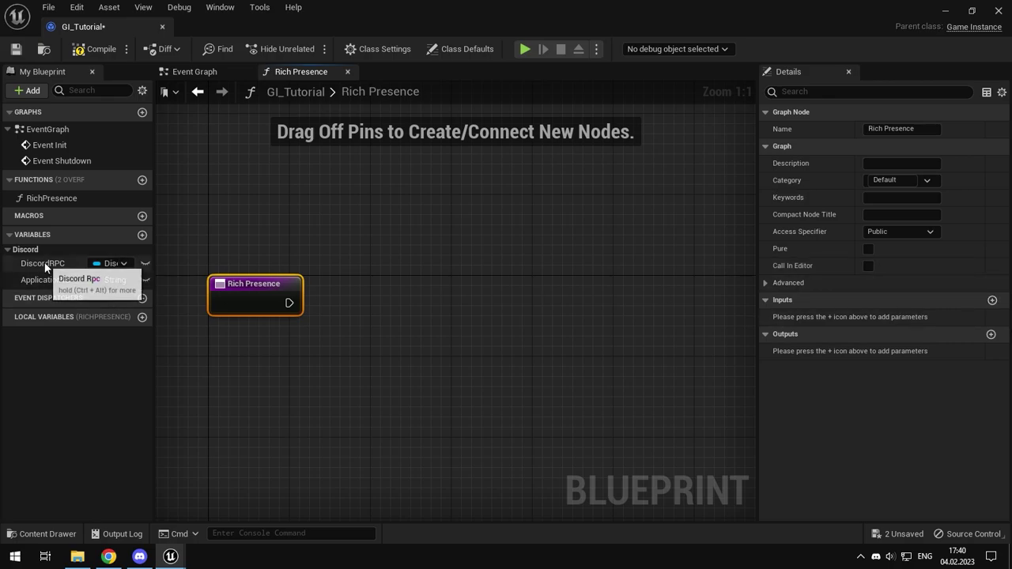
Step: Drag in a Discord RPC getter and add a Get Rich Presence Info node from it
{"action": "mouse_move", "coordinate": [44, 263]}
{"action": "left_mouse_down", "text": "ctrl"}
{"action": "mouse_move", "coordinate": [246, 389]}
{"action": "mouse_move", "coordinate": [347, 360]}
{"action": "left_mouse_up", "text": "ctrl"}
{"action": "type", "text": "get"}
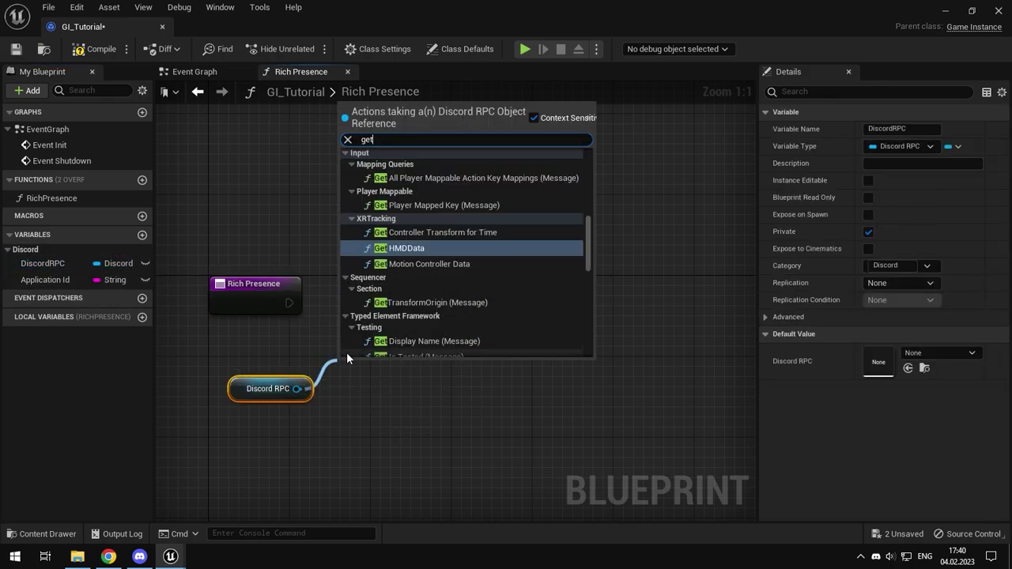
{"action": "type", "text": " rich p"}
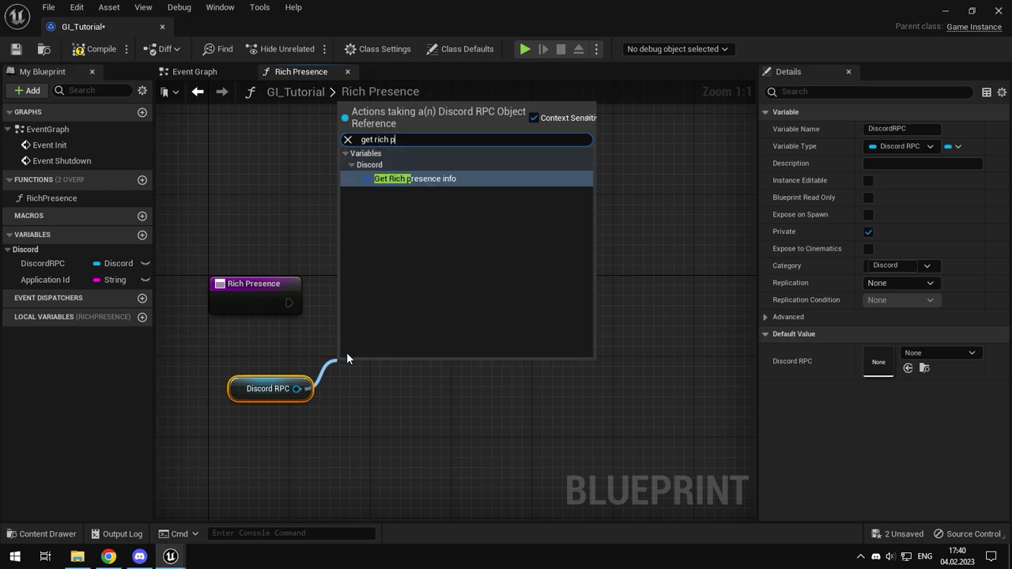
{"action": "key", "text": "Return"}
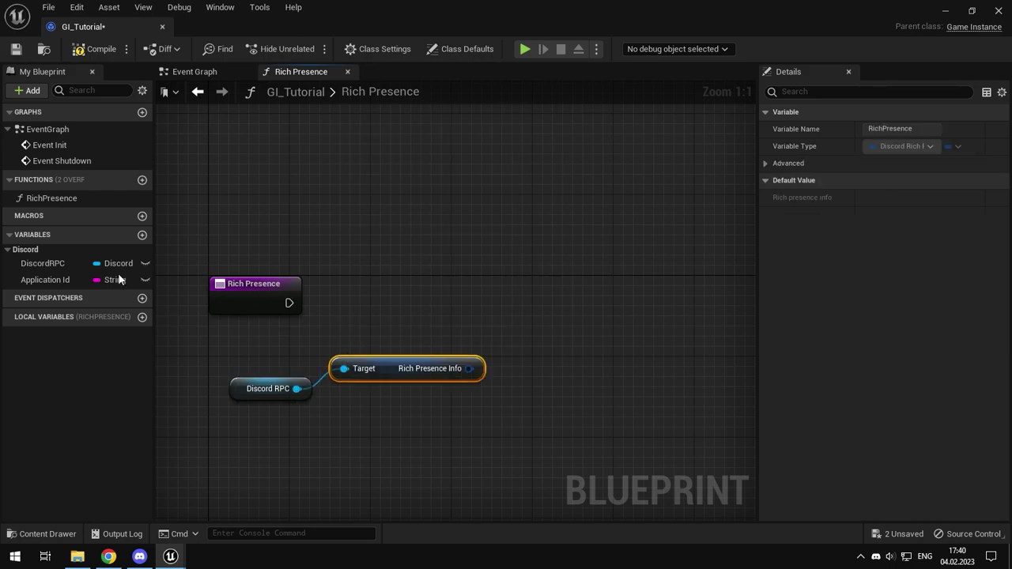
Step: Add a Set members in DiscordRichPresence node fed by Rich Presence Info and the function entry
{"action": "left_click_drag", "start_coordinate": [391, 370], "coordinate": [392, 390]}
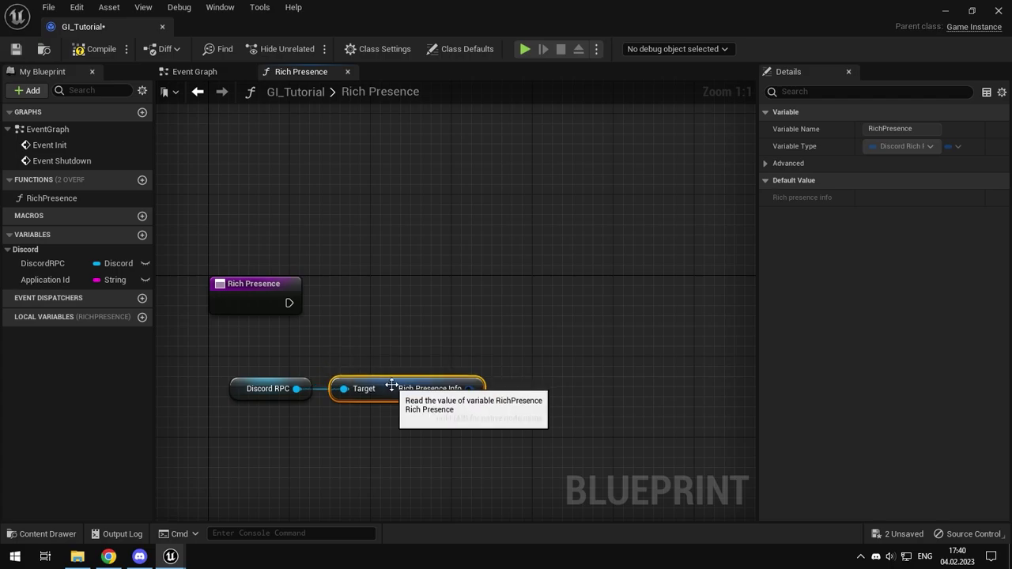
{"action": "left_click_drag", "start_coordinate": [480, 388], "coordinate": [457, 321]}
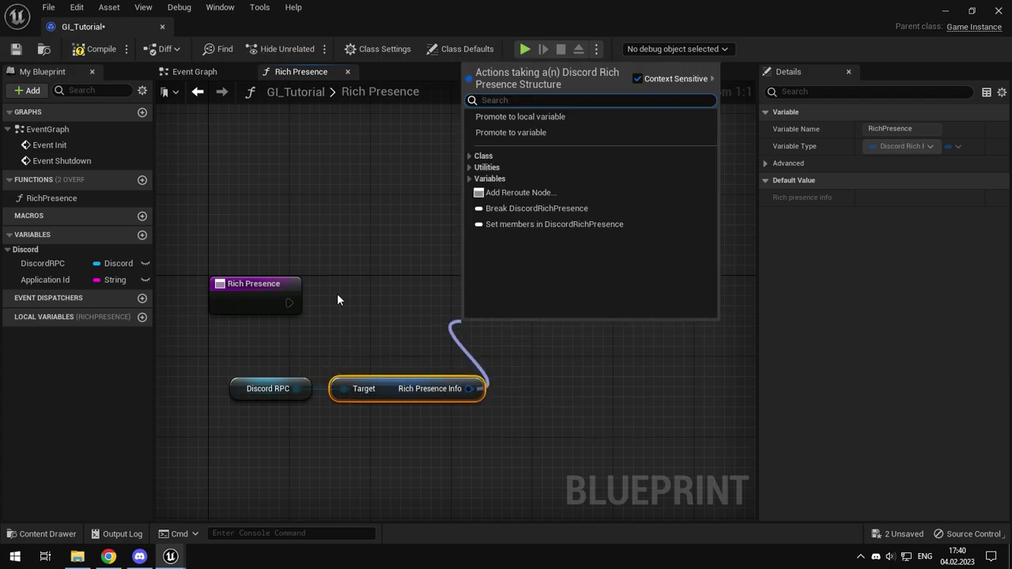
{"action": "type", "text": "set mem"}
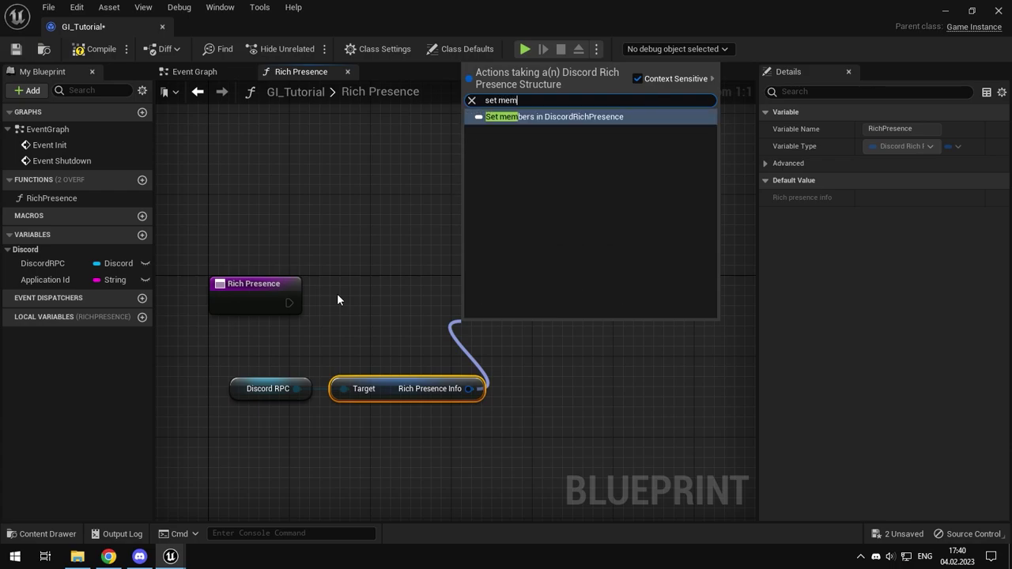
{"action": "key", "text": "Return"}
{"action": "left_click_drag", "start_coordinate": [529, 336], "coordinate": [508, 285]}
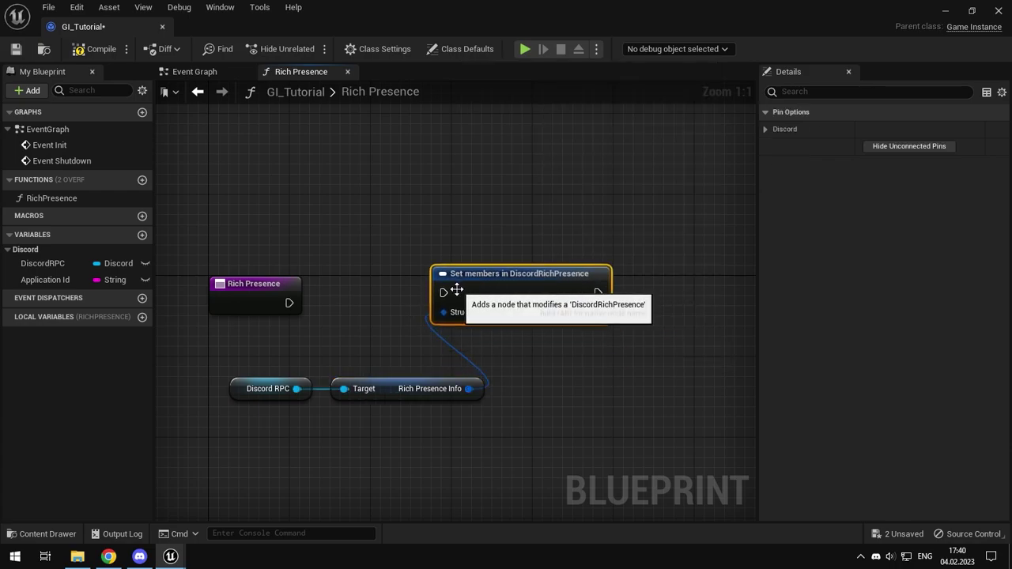
{"action": "left_click_drag", "start_coordinate": [444, 293], "coordinate": [290, 303]}
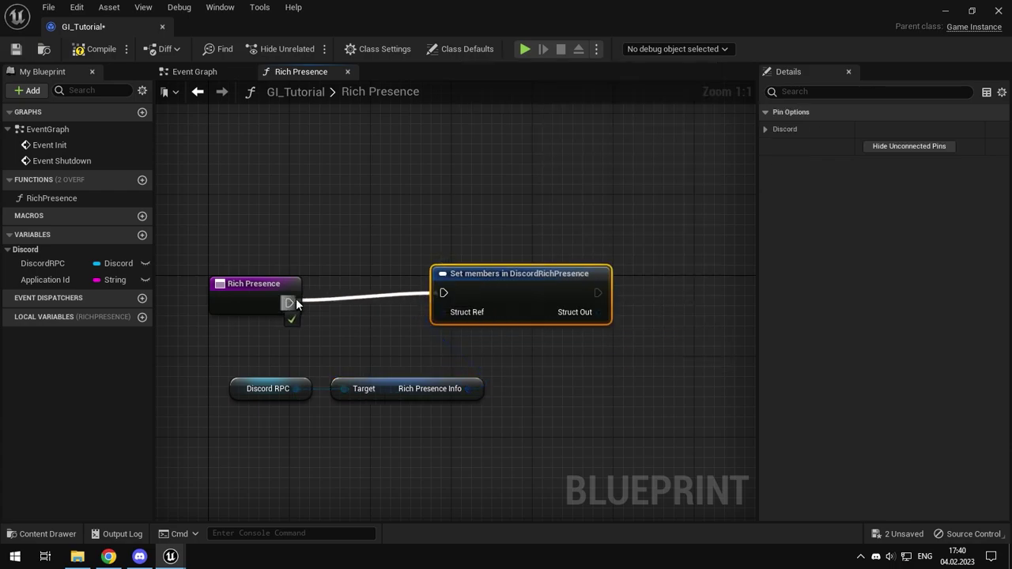
{"action": "key", "text": "q"}
{"action": "left_click", "coordinate": [766, 129]}
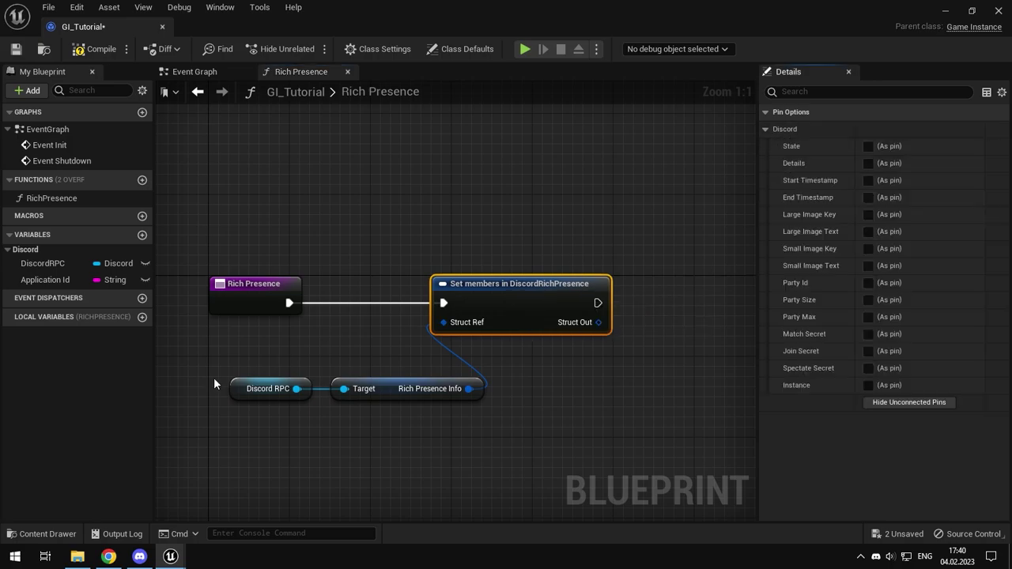
{"action": "right_click_drag", "start_coordinate": [294, 370], "coordinate": [305, 291]}
{"action": "left_click_drag", "start_coordinate": [305, 290], "coordinate": [506, 324]}
{"action": "left_click_drag", "start_coordinate": [403, 303], "coordinate": [381, 385]}
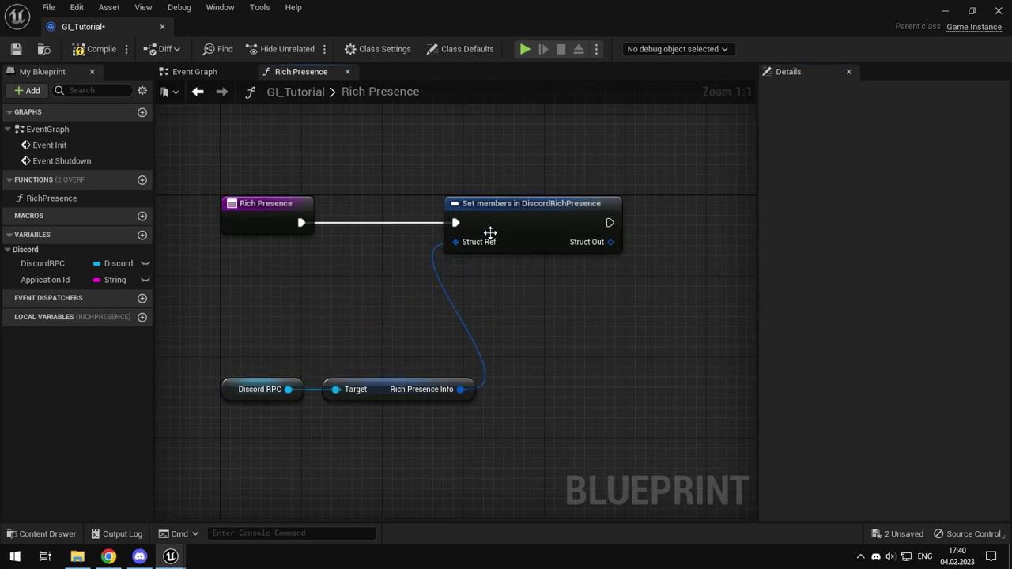
{"action": "left_click", "coordinate": [487, 232]}
Step: Expose State and Details pins and wire them to new State and Details function inputs
{"action": "left_click", "coordinate": [869, 146]}
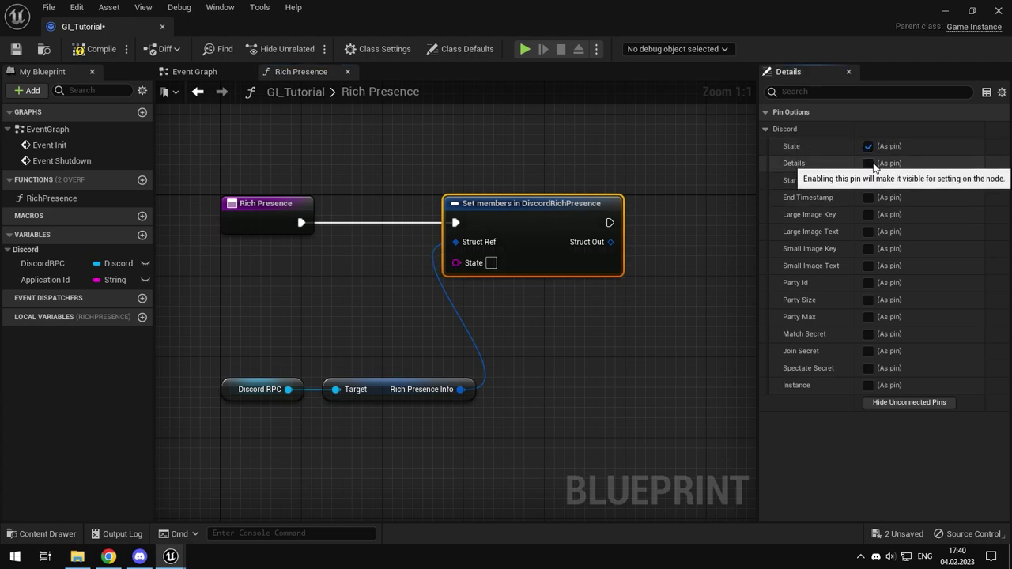
{"action": "left_click", "coordinate": [869, 163]}
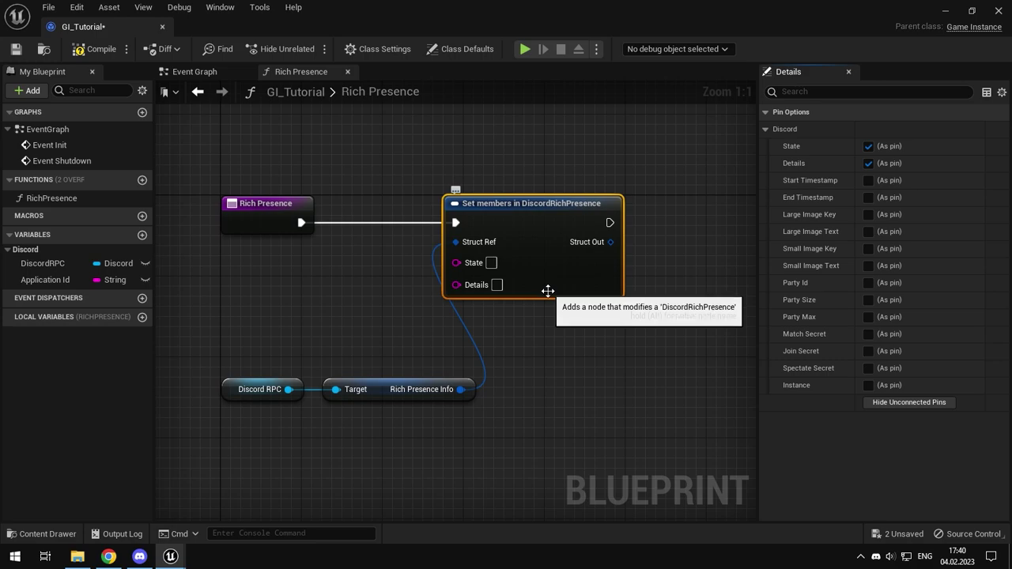
{"action": "left_click_drag", "start_coordinate": [490, 283], "coordinate": [283, 234]}
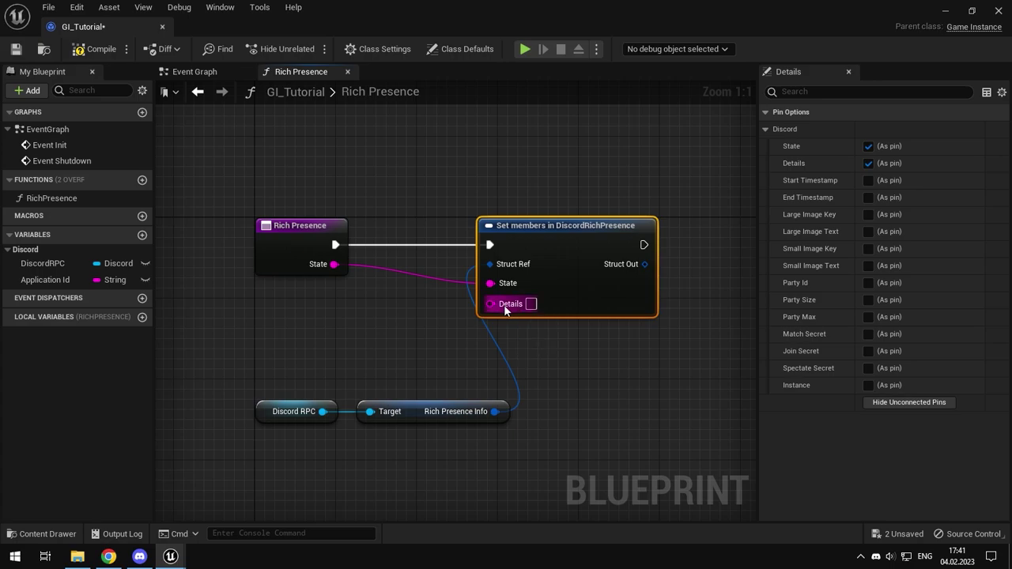
{"action": "left_click_drag", "start_coordinate": [490, 304], "coordinate": [298, 238]}
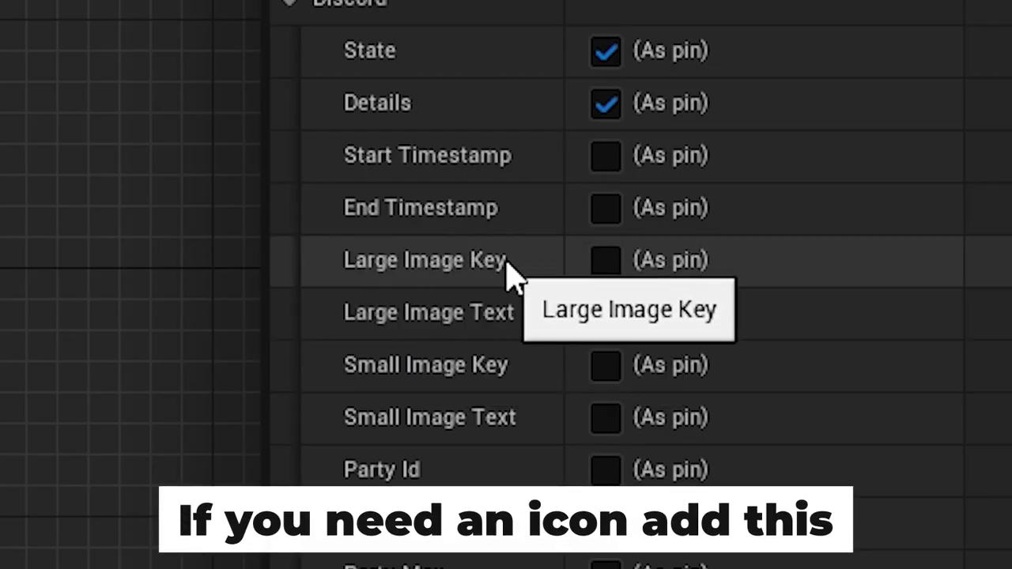
{"action": "left_click", "coordinate": [605, 261]}
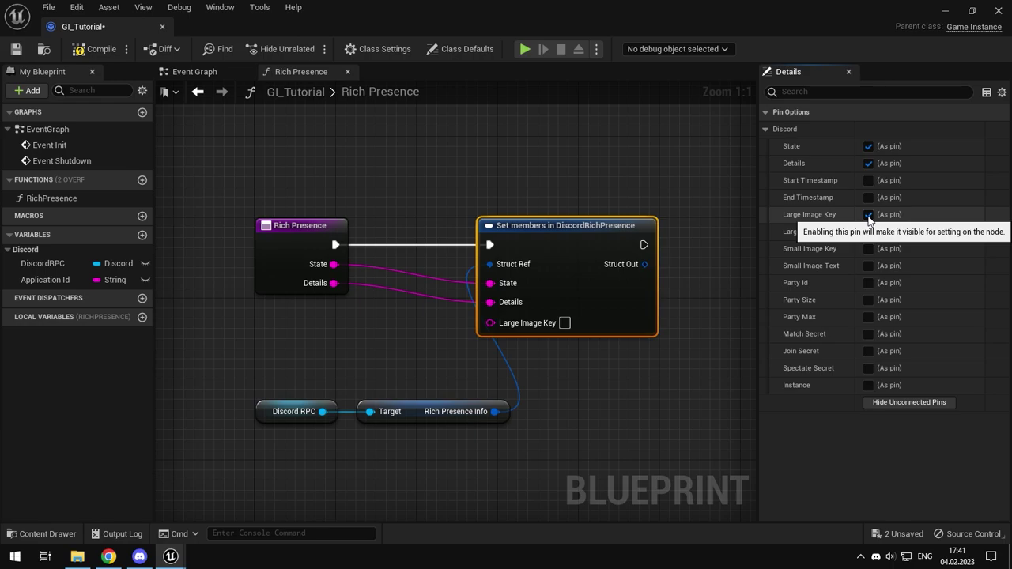
Step: Hide Large Image Key and add a SET Rich Presence Info node on Discord RPC
{"action": "left_click", "coordinate": [868, 216]}
{"action": "right_click_drag", "start_coordinate": [565, 294], "coordinate": [411, 335]}
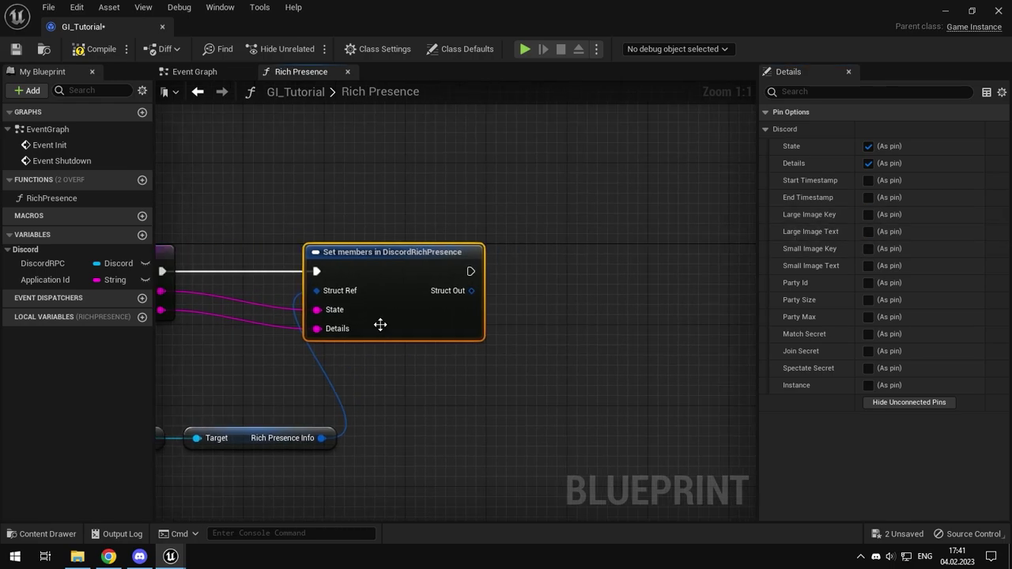
{"action": "left_click", "coordinate": [305, 408]}
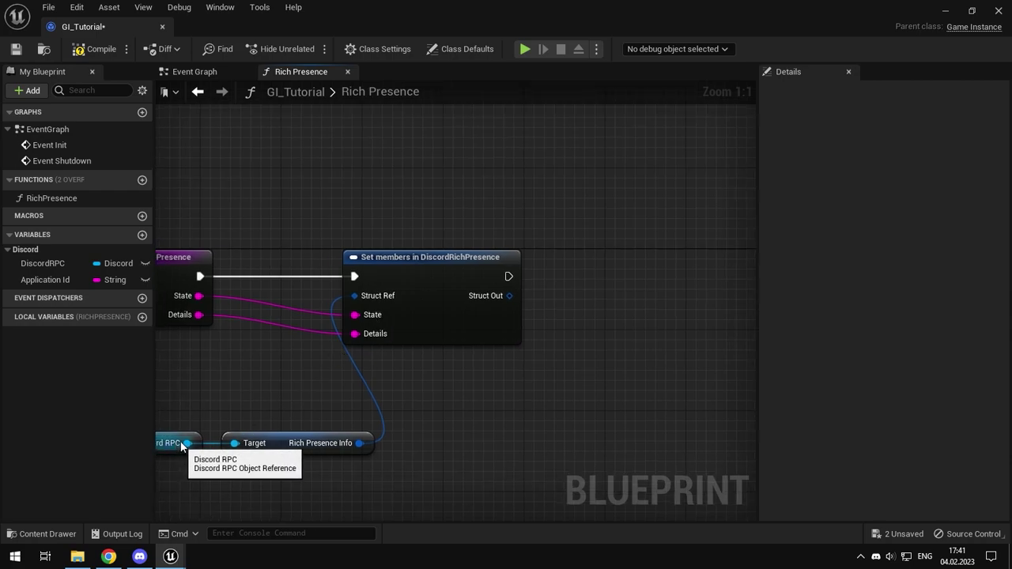
{"action": "mouse_move", "coordinate": [58, 268]}
{"action": "left_mouse_down", "text": "ctrl"}
{"action": "mouse_move", "coordinate": [431, 210]}
{"action": "mouse_move", "coordinate": [520, 212]}
{"action": "mouse_move", "coordinate": [558, 273]}
{"action": "mouse_move", "coordinate": [589, 264]}
{"action": "left_mouse_up", "text": "ctrl"}
{"action": "type", "text": "set ric"}
{"action": "key", "text": "Return"}
{"action": "right_click_drag", "start_coordinate": [589, 264], "coordinate": [498, 275]}
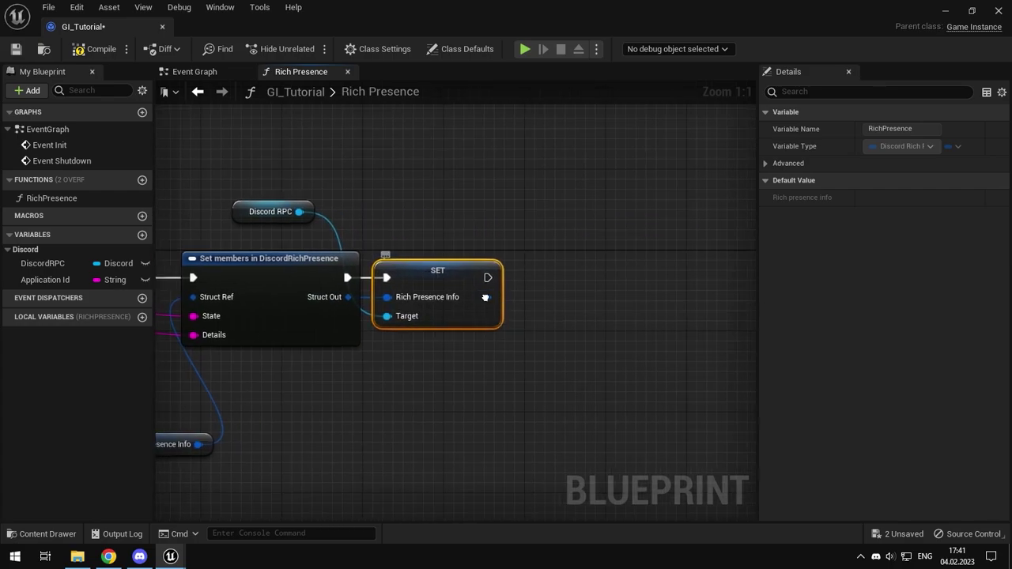
Step: Add a Send presence call on Discord RPC running after the SET node
{"action": "left_click_drag", "start_coordinate": [556, 307], "coordinate": [587, 307]}
{"action": "type", "text": "se"}
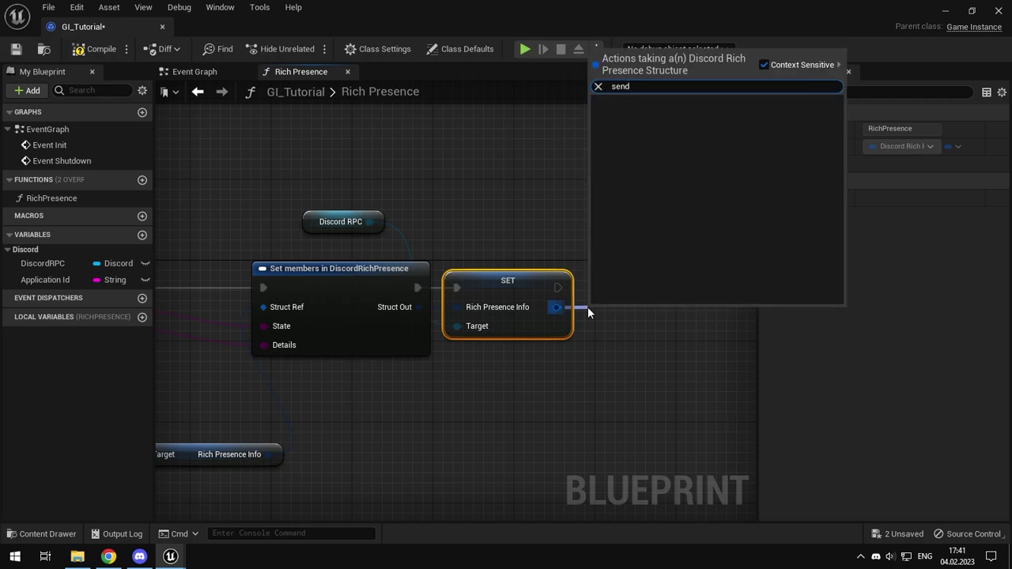
{"action": "left_click_drag", "start_coordinate": [368, 221], "coordinate": [582, 248]}
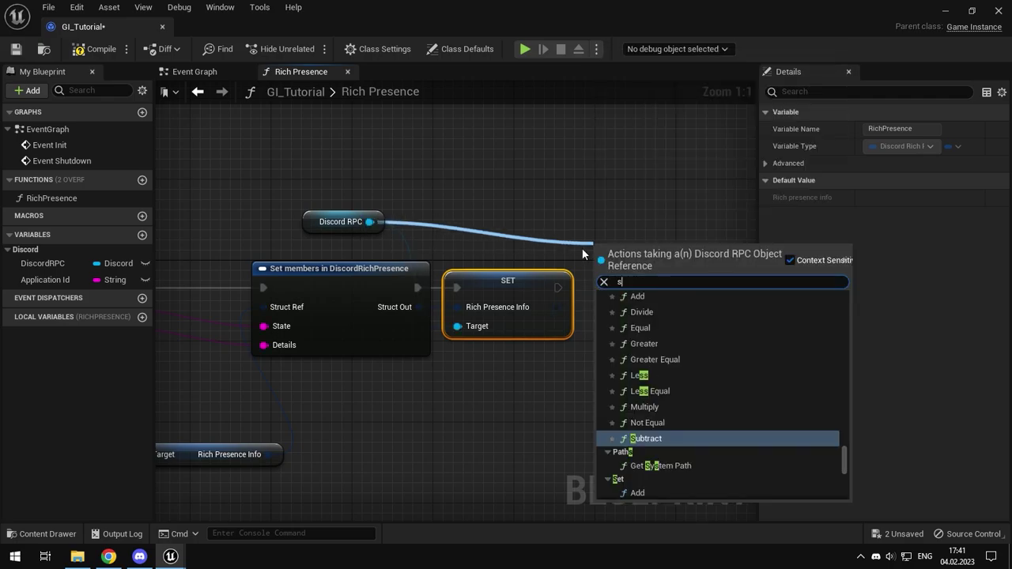
{"action": "type", "text": "send"}
{"action": "key", "text": "Down"}
{"action": "key", "text": "Down"}
{"action": "key", "text": "Return"}
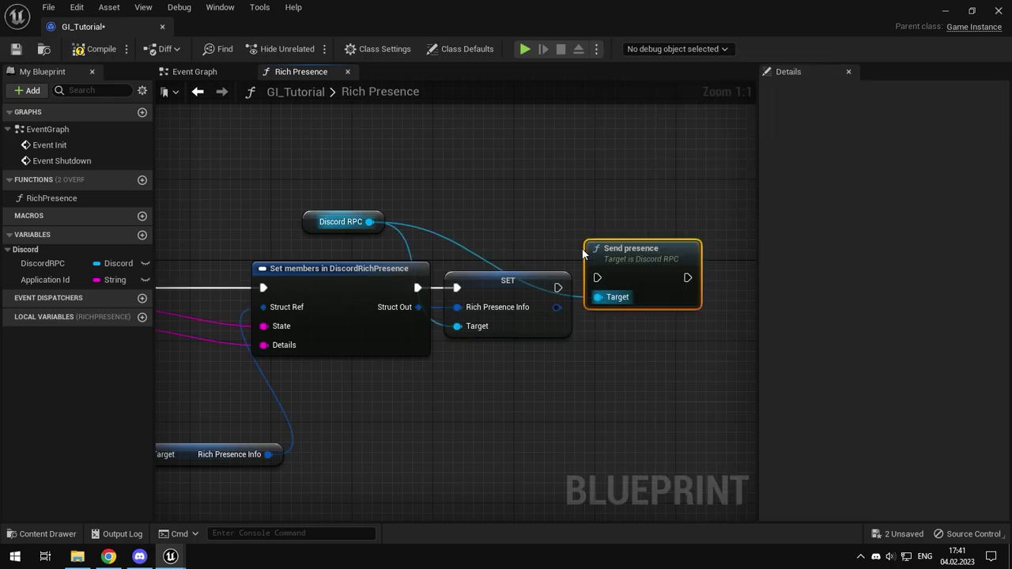
{"action": "right_click_drag", "start_coordinate": [683, 252], "coordinate": [559, 252]}
{"action": "left_click_drag", "start_coordinate": [558, 252], "coordinate": [569, 262]}
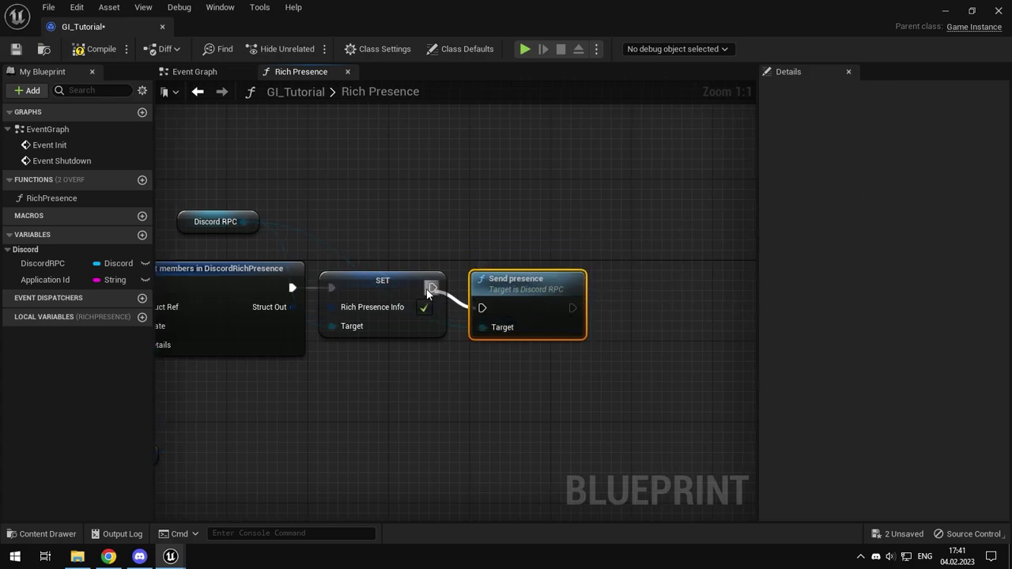
{"action": "left_click_drag", "start_coordinate": [432, 287], "coordinate": [483, 287]}
Step: Add an output to the RichPresence function to create a Return Node
{"action": "right_click_drag", "start_coordinate": [502, 272], "coordinate": [748, 267]}
{"action": "left_click", "coordinate": [212, 265]}
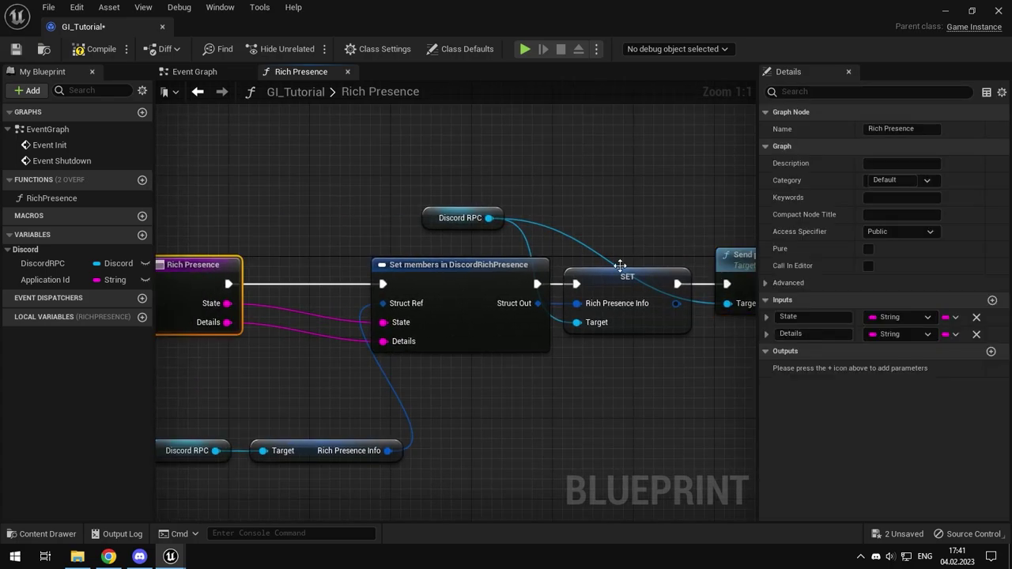
{"action": "left_click", "coordinate": [992, 350]}
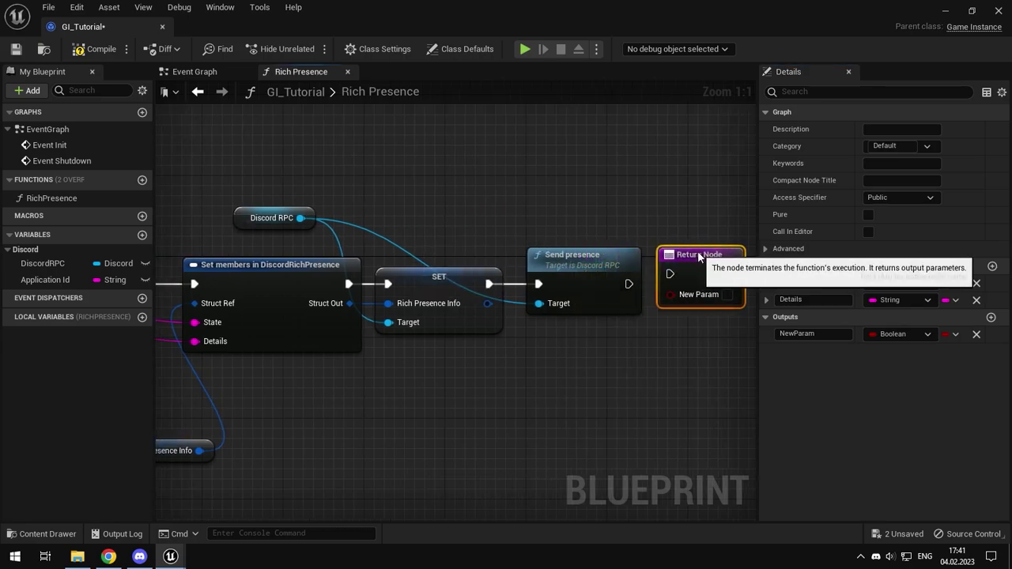
Step: Place the Return Node after Send presence, name its output Return Value set to true, compile and save
{"action": "mouse_move", "coordinate": [365, 204]}
{"action": "left_mouse_down"}
{"action": "mouse_move", "coordinate": [713, 268]}
{"action": "mouse_move", "coordinate": [628, 284]}
{"action": "left_mouse_up"}
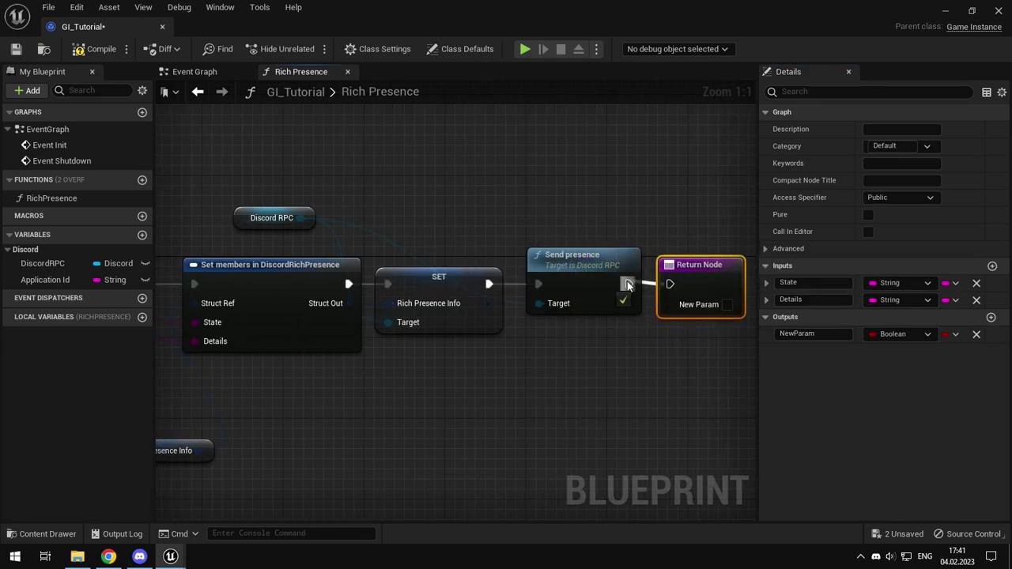
{"action": "left_click", "coordinate": [799, 334]}
{"action": "type", "text": "Return Value"}
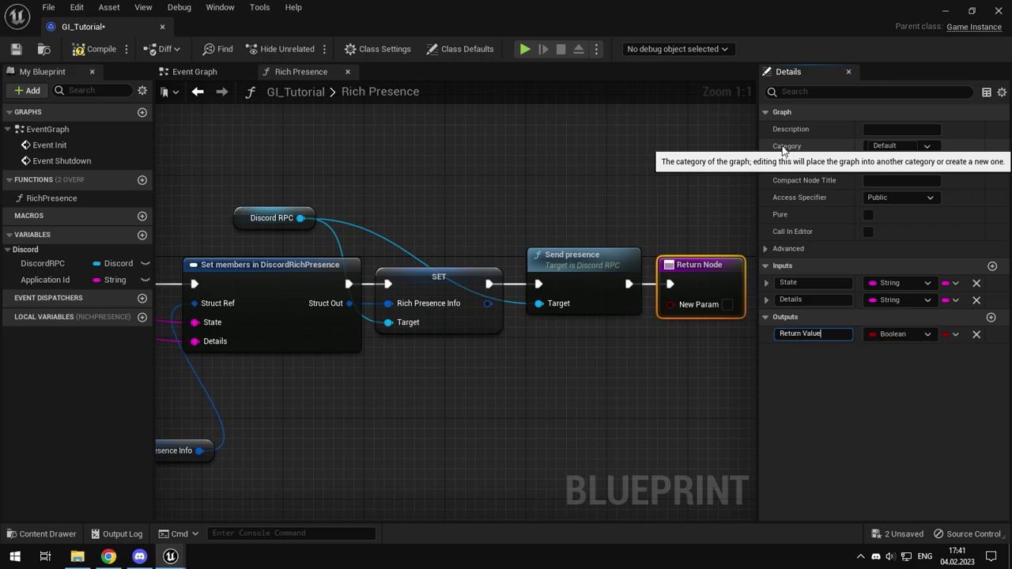
{"action": "key", "text": "Return"}
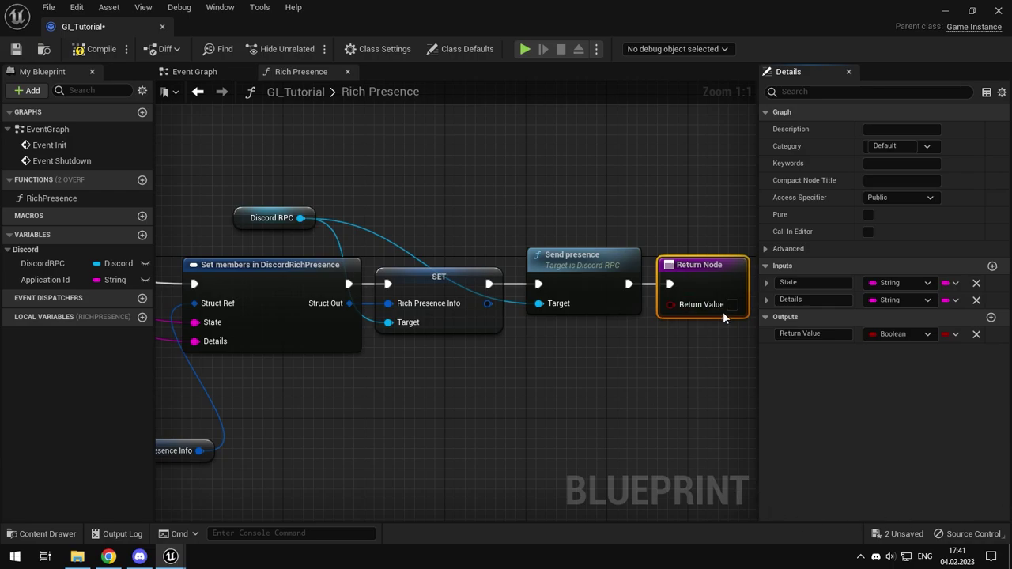
{"action": "left_click", "coordinate": [687, 369]}
{"action": "left_click", "coordinate": [95, 48]}
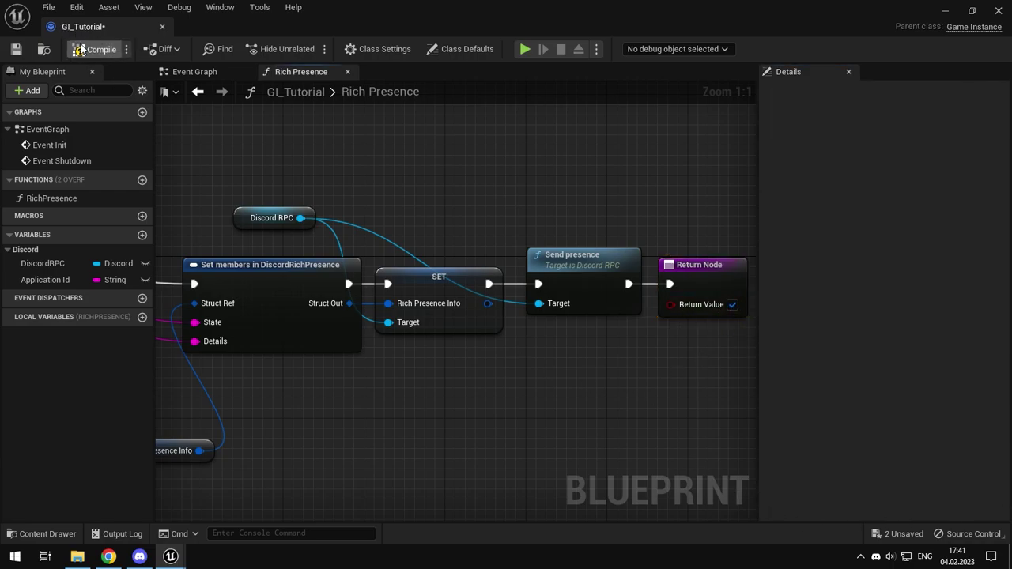
{"action": "left_click", "coordinate": [16, 48]}
Step: Set the RichPresence function's Access Specifier to Private and recompile
{"action": "right_click_drag", "start_coordinate": [277, 181], "coordinate": [485, 178]}
{"action": "left_click", "coordinate": [203, 281]}
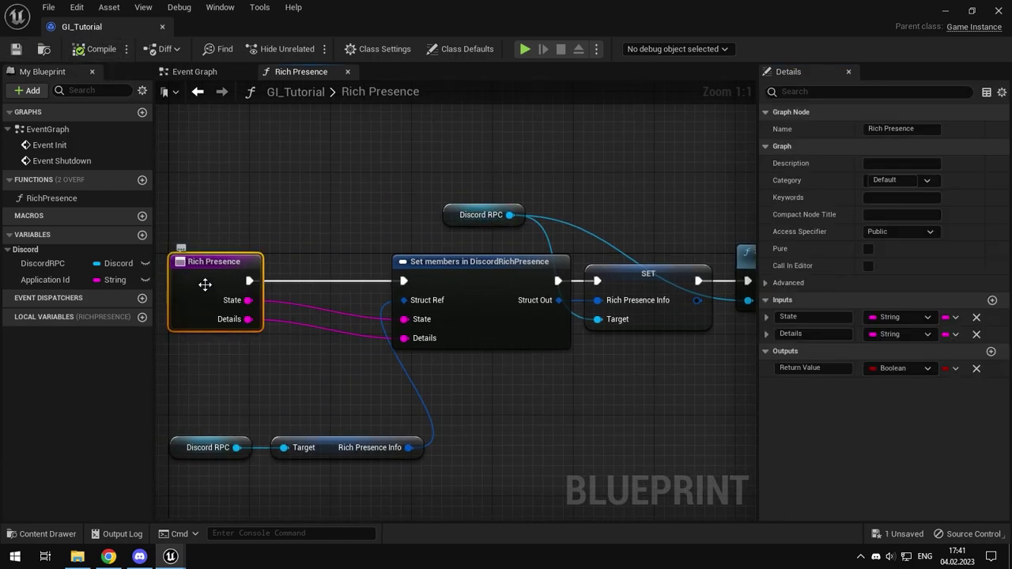
{"action": "left_click", "coordinate": [223, 209]}
{"action": "left_click", "coordinate": [223, 268]}
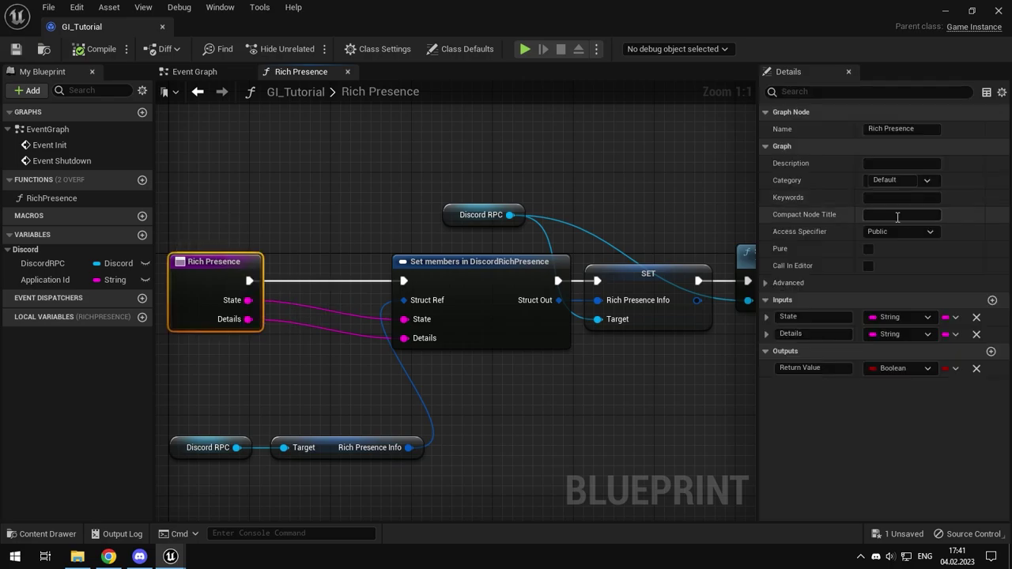
{"action": "left_click", "coordinate": [900, 231]}
{"action": "left_click", "coordinate": [882, 264]}
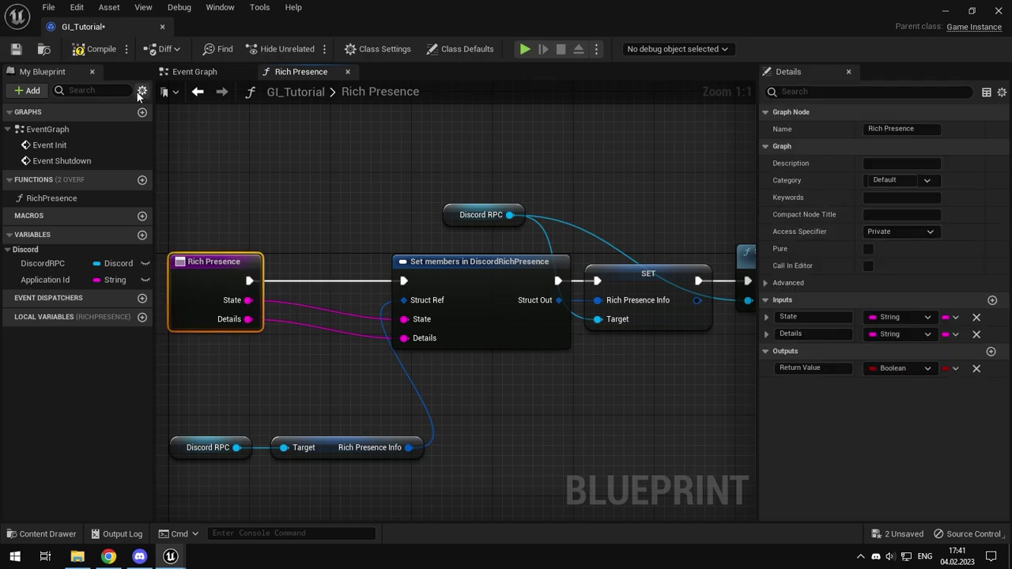
{"action": "left_click", "coordinate": [101, 55]}
{"action": "left_click", "coordinate": [265, 200]}
{"action": "right_click_drag", "start_coordinate": [311, 238], "coordinate": [48, 200]}
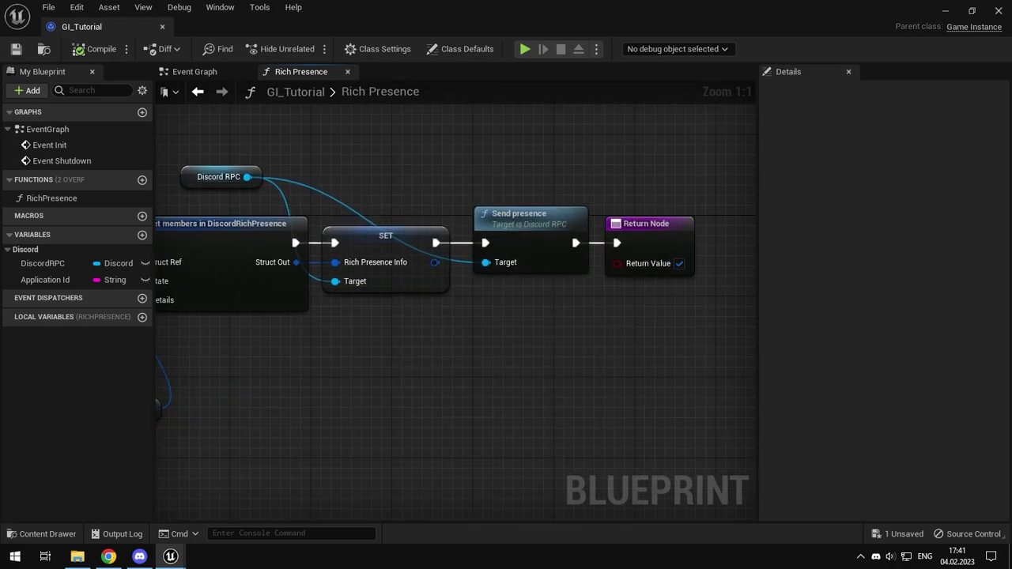
Step: Open BPI_GameInstance, name its function Rich Presence, and set its category to Discord
{"action": "left_click", "coordinate": [945, 11]}
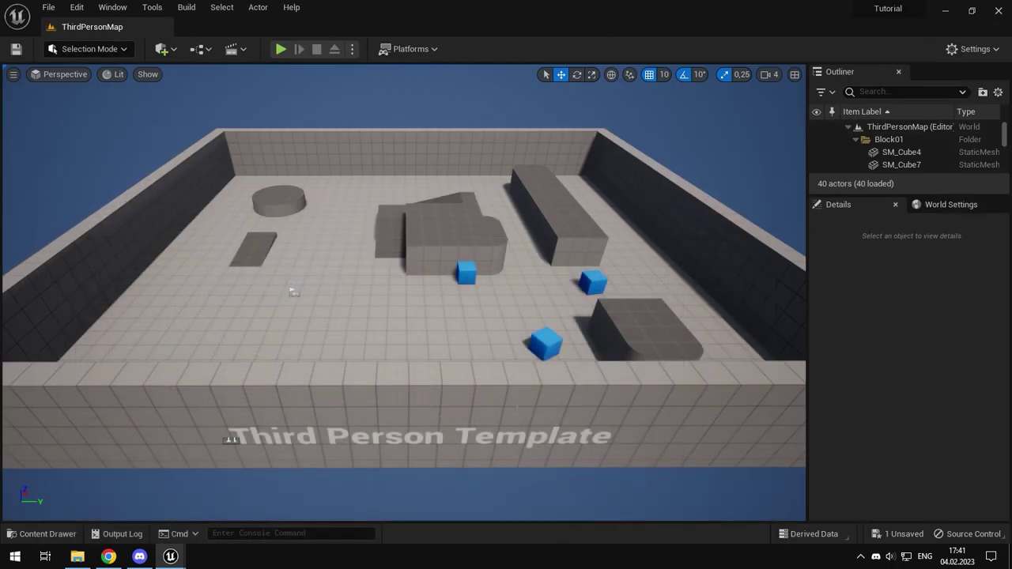
{"action": "left_click", "coordinate": [47, 534]}
{"action": "double_click", "coordinate": [218, 423]}
{"action": "type", "text": "Rich Presence"}
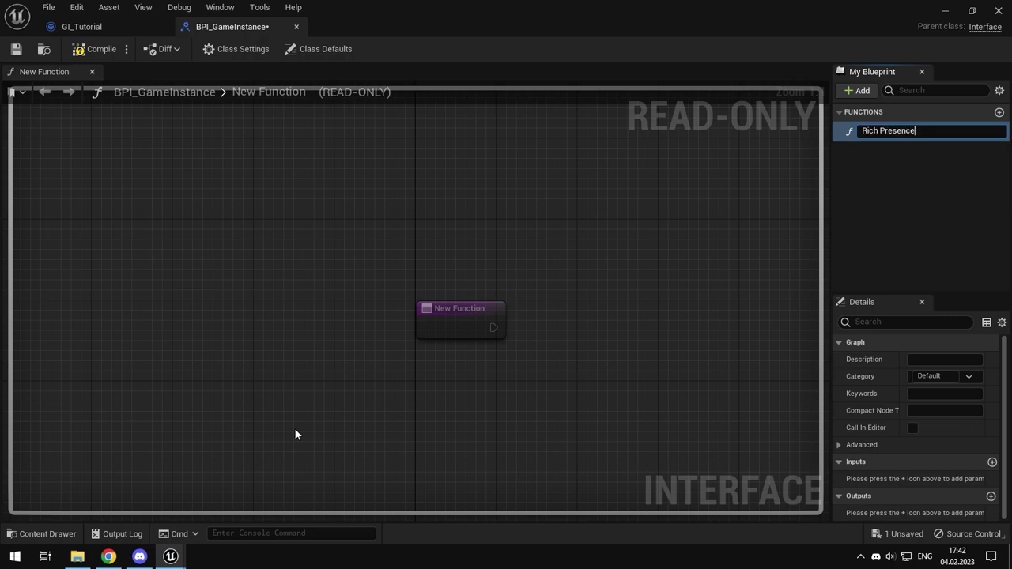
{"action": "key", "text": "Return"}
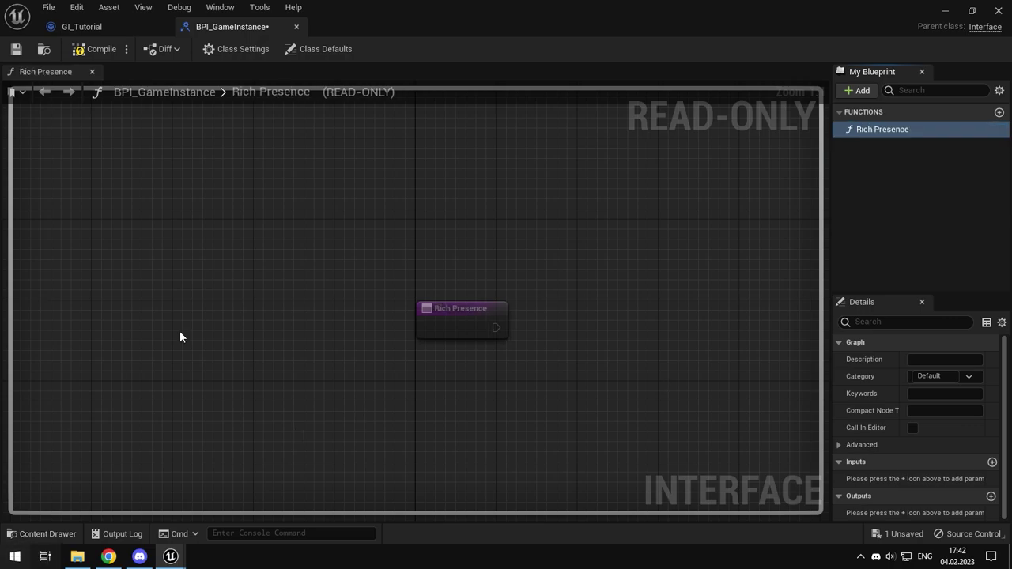
{"action": "left_click", "coordinate": [933, 376]}
{"action": "type", "text": "Disc"}
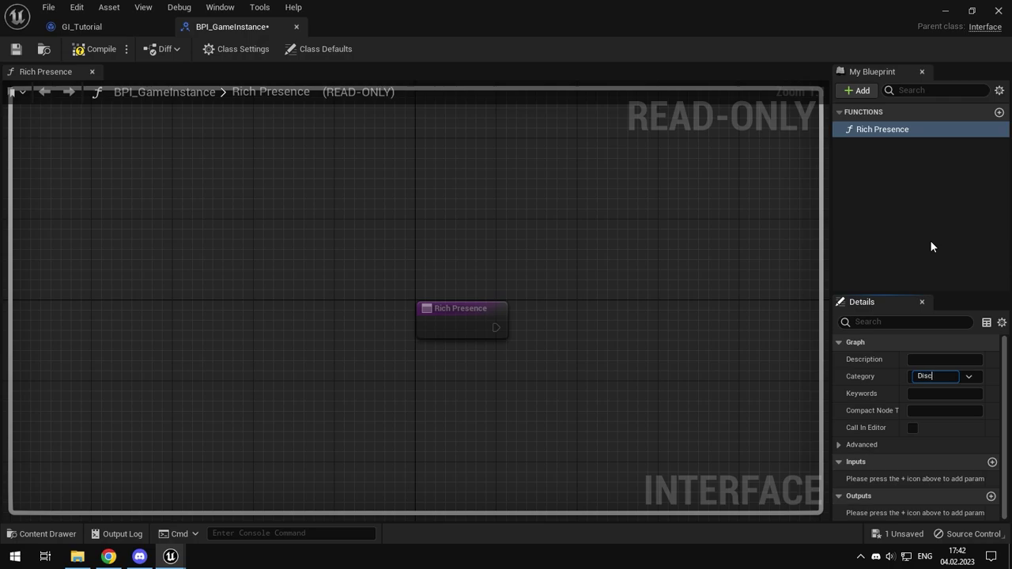
{"action": "type", "text": "ord"}
{"action": "key", "text": "Return"}
Step: Set GI_Tutorial's RichPresence function category to Discord as well
{"action": "left_click", "coordinate": [92, 29]}
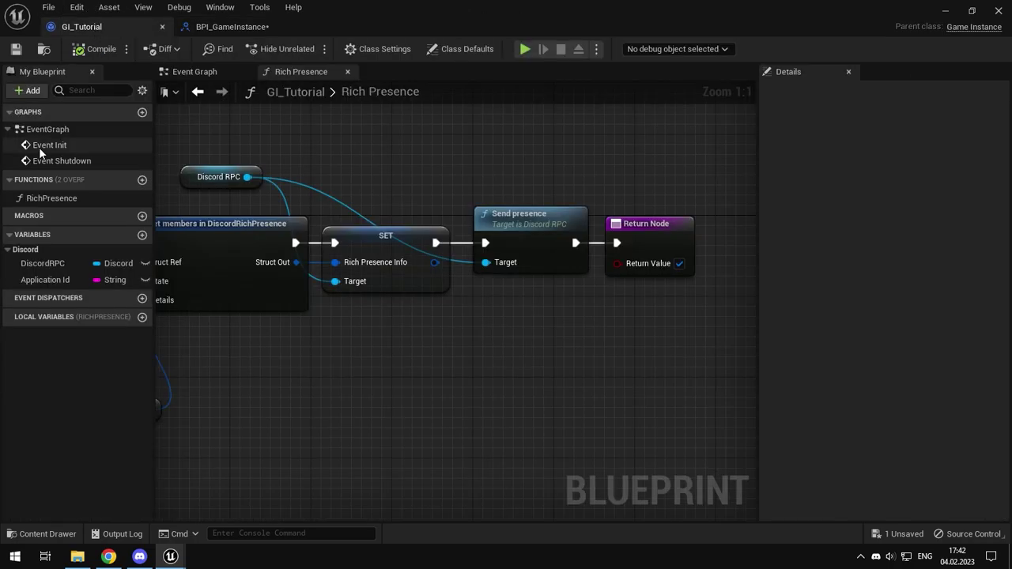
{"action": "left_click", "coordinate": [49, 197]}
{"action": "left_click", "coordinate": [886, 146]}
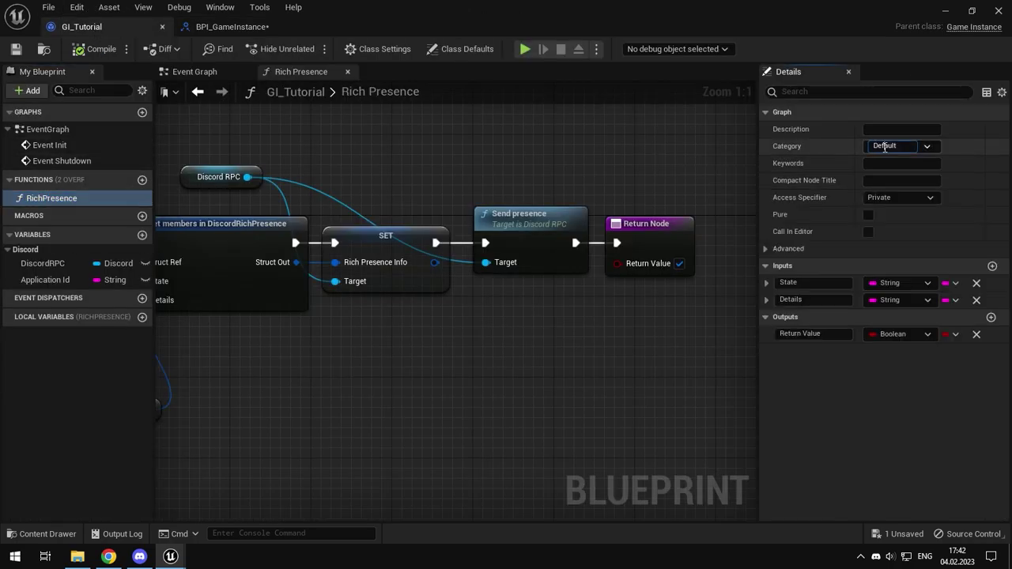
{"action": "type", "text": "iscord"}
{"action": "key", "text": "Return"}
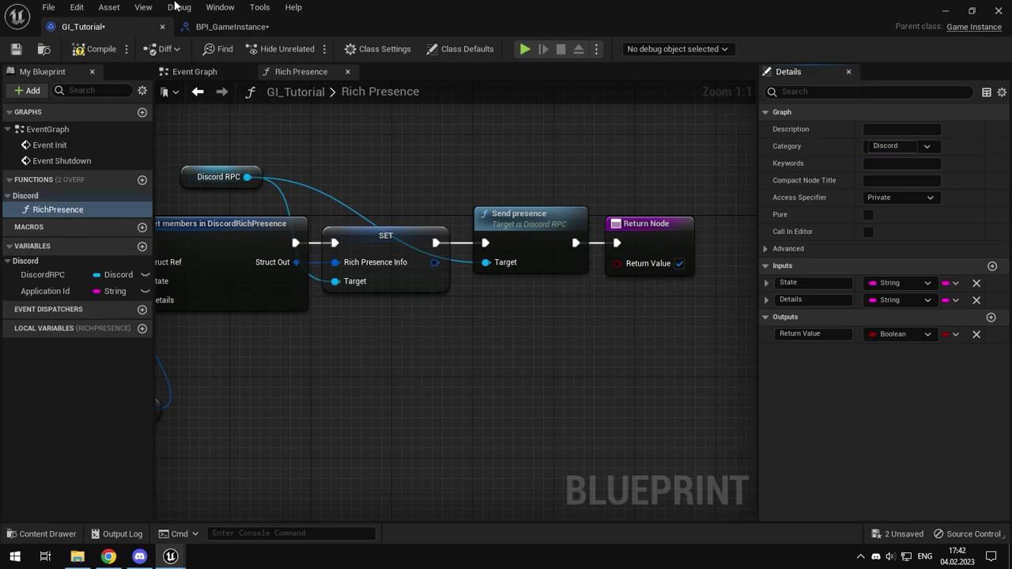
{"action": "left_click", "coordinate": [231, 27]}
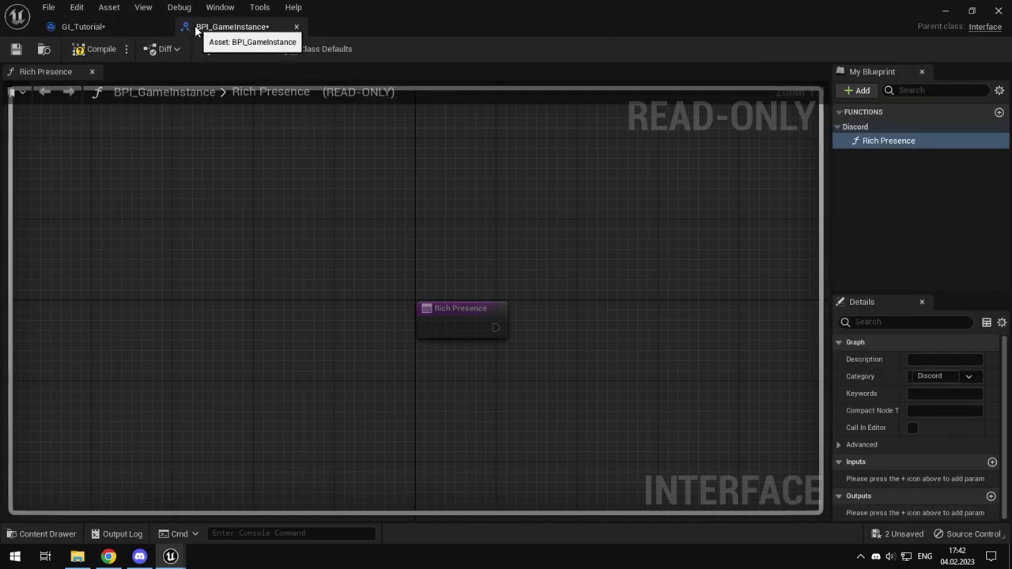
Step: Add a String input named State to the interface's Rich Presence function
{"action": "left_click", "coordinate": [992, 462]}
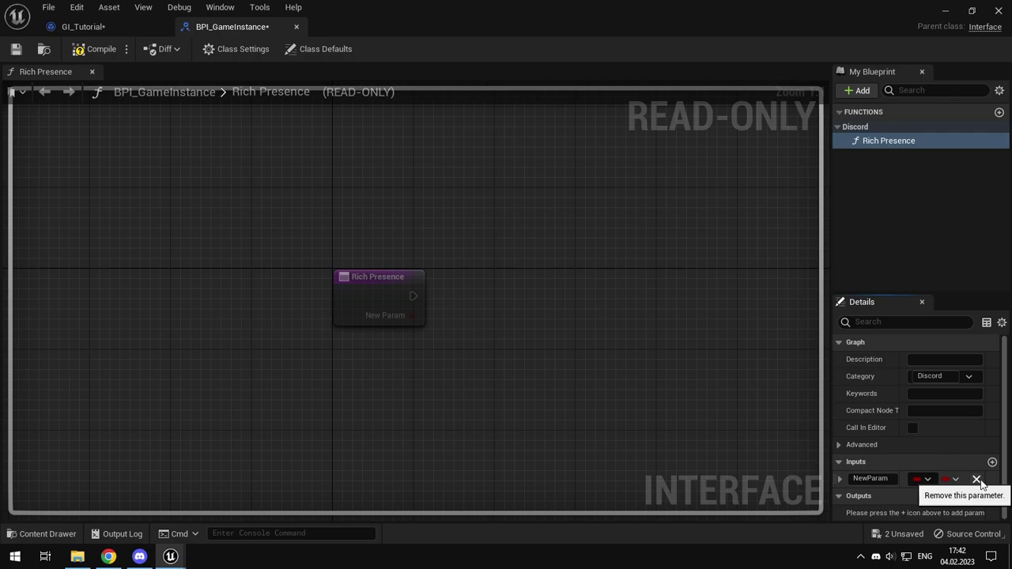
{"action": "left_click", "coordinate": [922, 479]}
{"action": "left_click", "coordinate": [855, 284]}
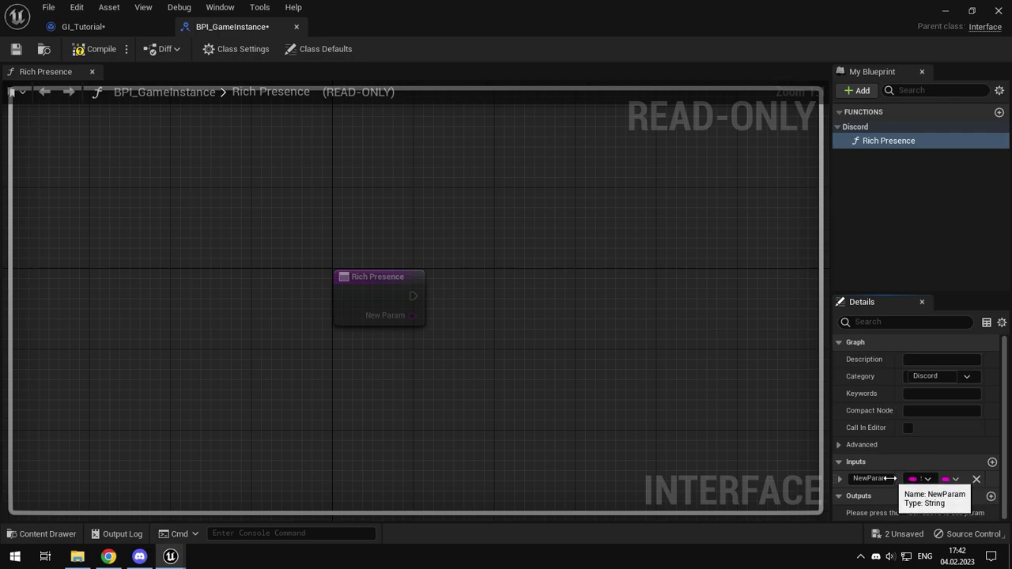
{"action": "left_click_drag", "start_coordinate": [828, 440], "coordinate": [768, 440]}
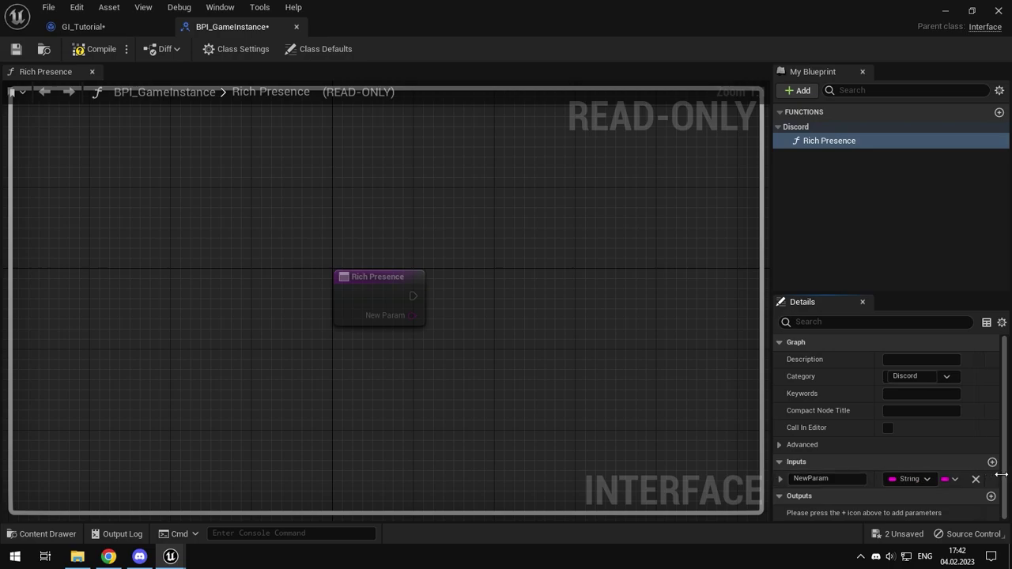
{"action": "left_click", "coordinate": [812, 479]}
{"action": "left_click", "coordinate": [93, 25]}
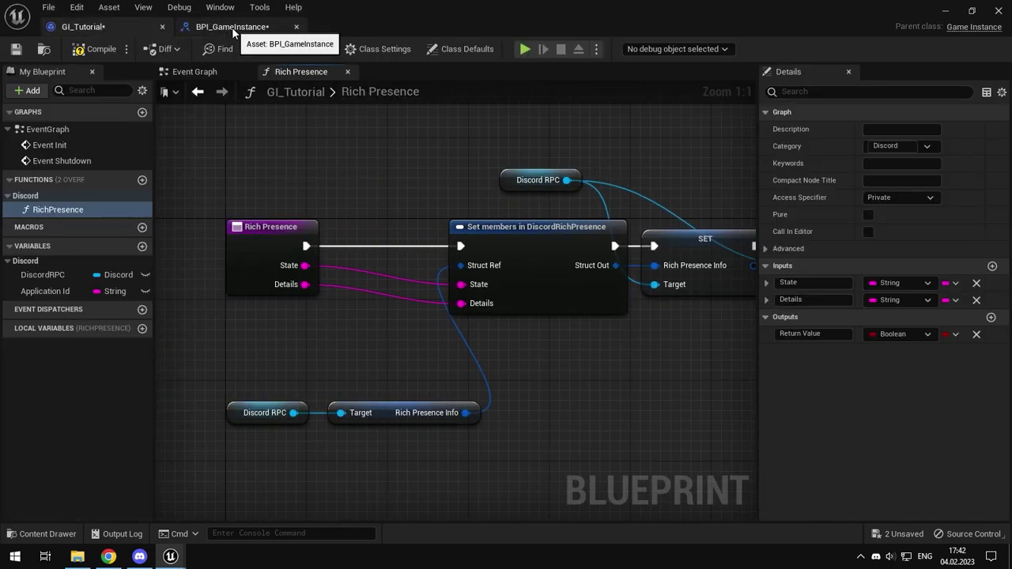
{"action": "mouse_move", "coordinate": [746, 207]}
{"action": "right_mouse_down"}
{"action": "mouse_move", "coordinate": [509, 232]}
{"action": "mouse_move", "coordinate": [337, 217]}
{"action": "right_mouse_up"}
{"action": "left_click", "coordinate": [232, 26]}
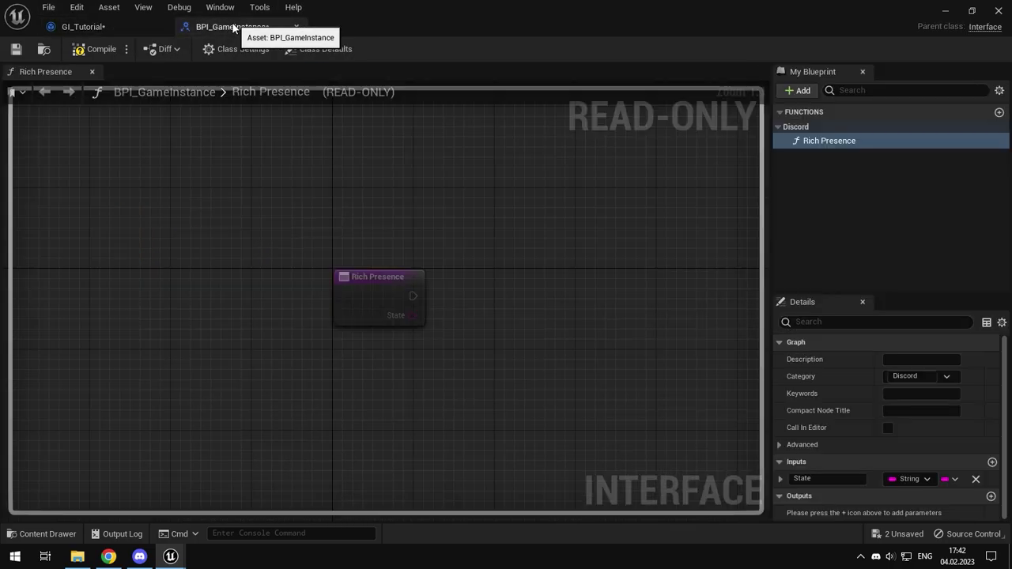
Step: Add a Details String input and a Boolean Return Value output, then save the interface
{"action": "left_click", "coordinate": [992, 465]}
{"action": "type", "text": "Details"}
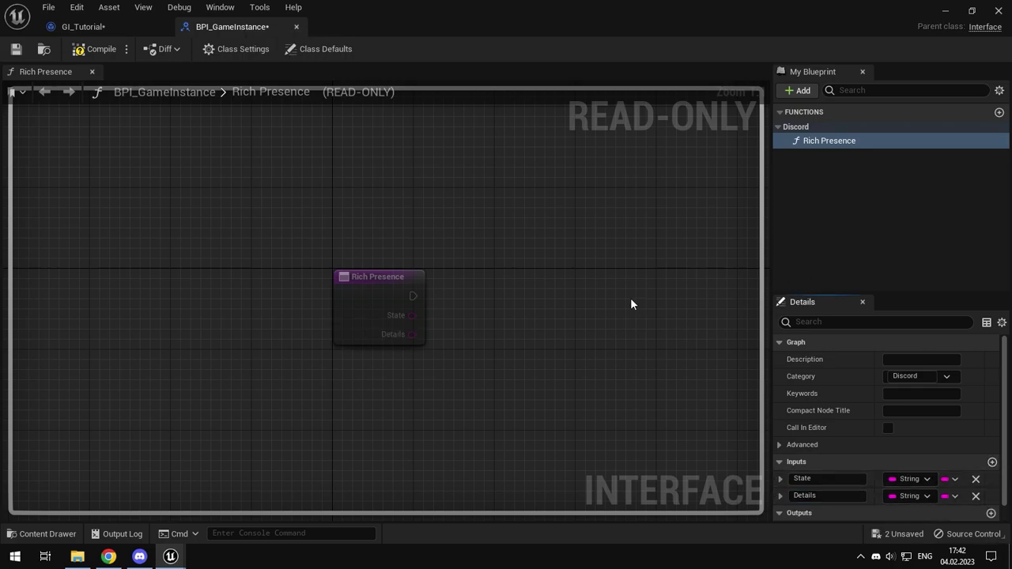
{"action": "right_click_drag", "start_coordinate": [631, 303], "coordinate": [487, 267]}
{"action": "scroll", "coordinate": [952, 480], "scroll_direction": "down", "scroll_amount": 1}
{"action": "left_click", "coordinate": [992, 497]}
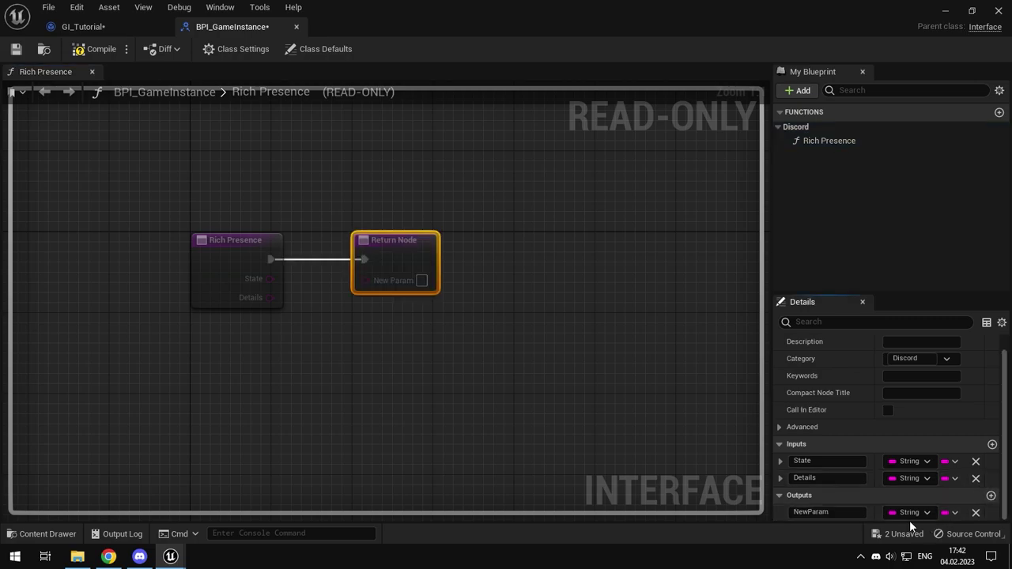
{"action": "left_click", "coordinate": [892, 515]}
{"action": "left_click", "coordinate": [868, 241]}
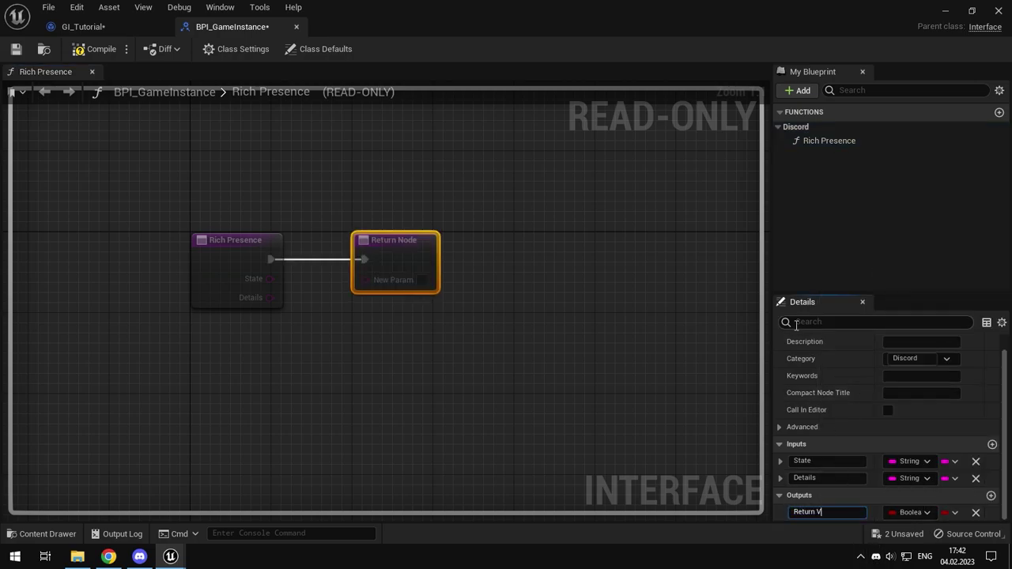
{"action": "left_click", "coordinate": [16, 51]}
{"action": "left_click", "coordinate": [357, 184]}
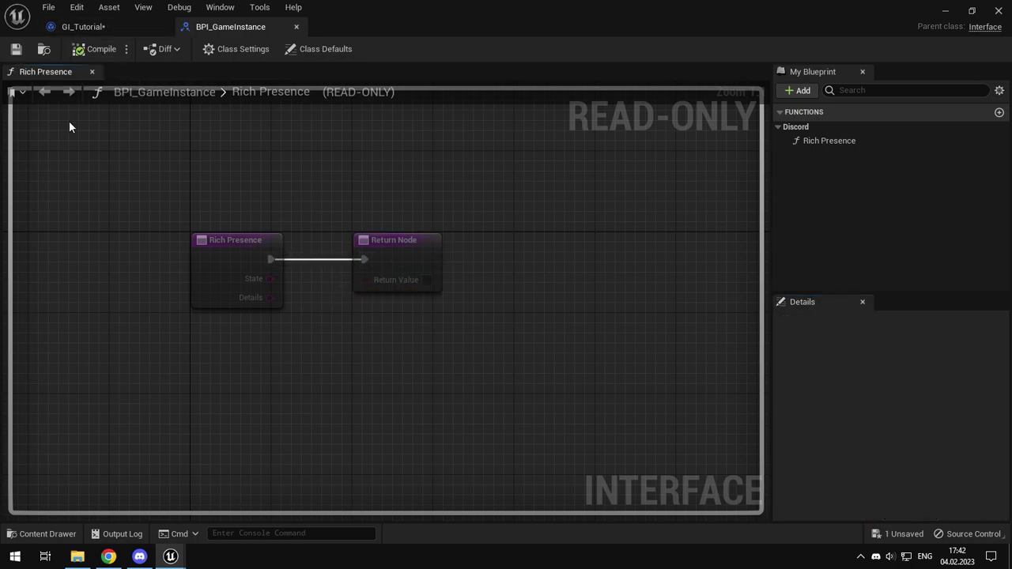
Step: Switch to GI_Tutorial's Event Graph and make room right of Initialize connection
{"action": "right_click_drag", "start_coordinate": [438, 235], "coordinate": [473, 240]}
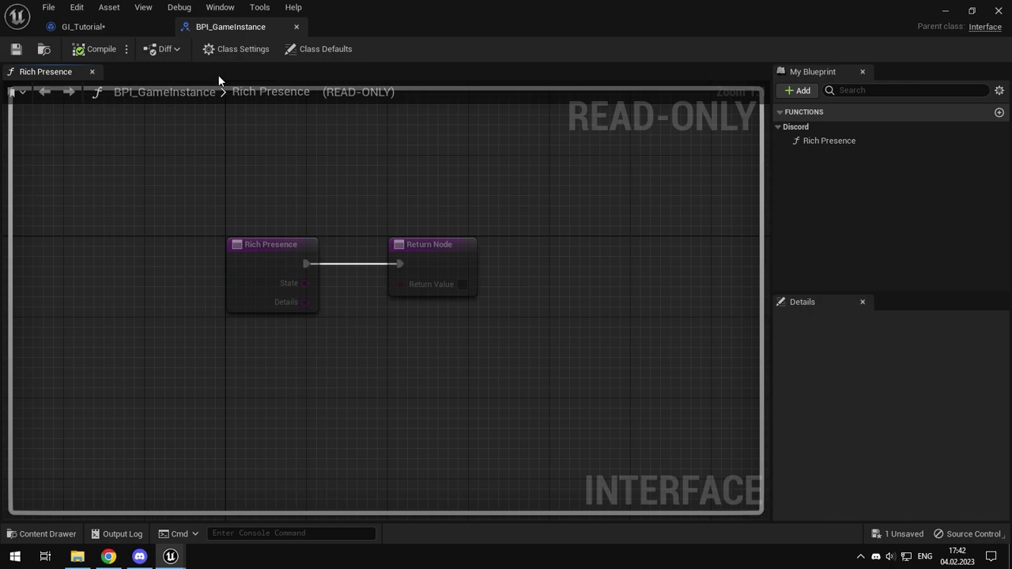
{"action": "left_click", "coordinate": [79, 26]}
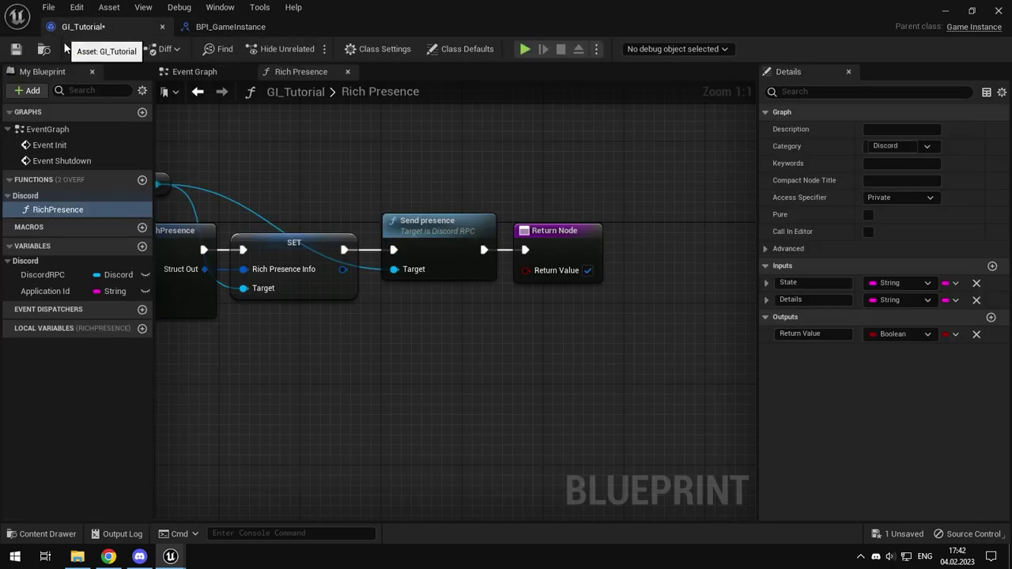
{"action": "right_click_drag", "start_coordinate": [233, 184], "coordinate": [560, 274]}
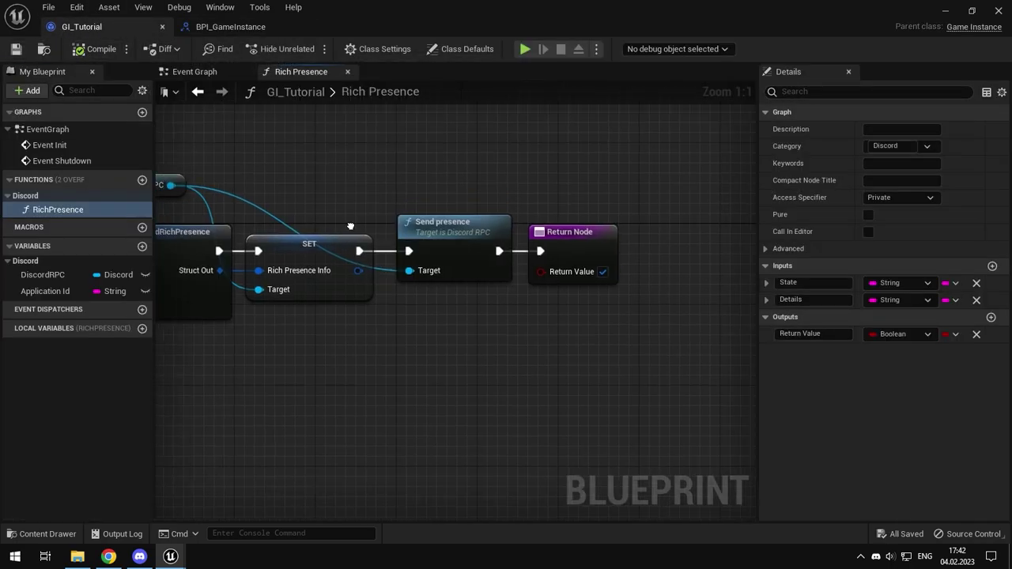
{"action": "scroll", "coordinate": [559, 274], "scroll_direction": "down", "scroll_amount": 5}
{"action": "scroll", "coordinate": [478, 299], "scroll_direction": "up", "scroll_amount": 3}
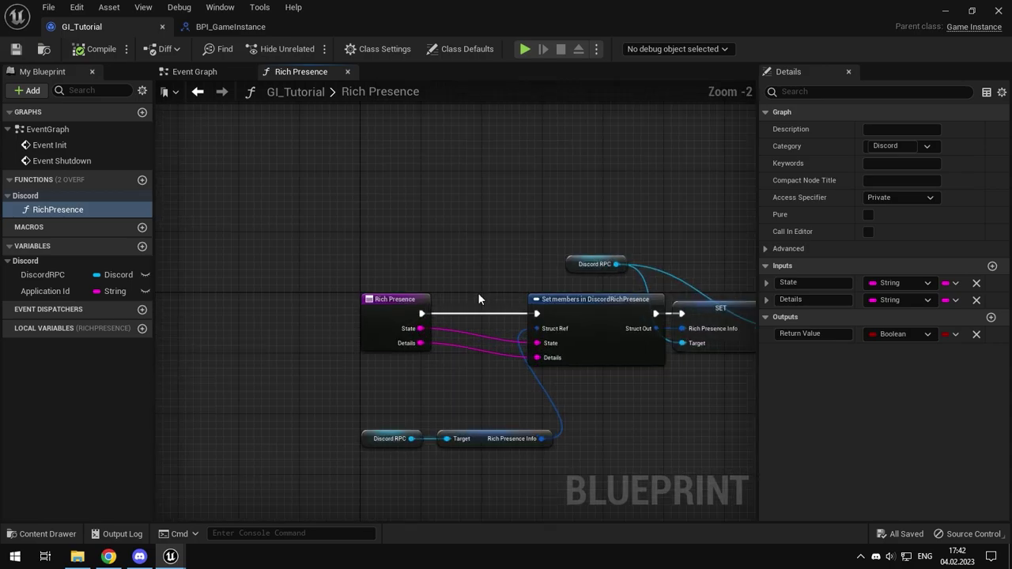
{"action": "right_click_drag", "start_coordinate": [215, 412], "coordinate": [84, 415]}
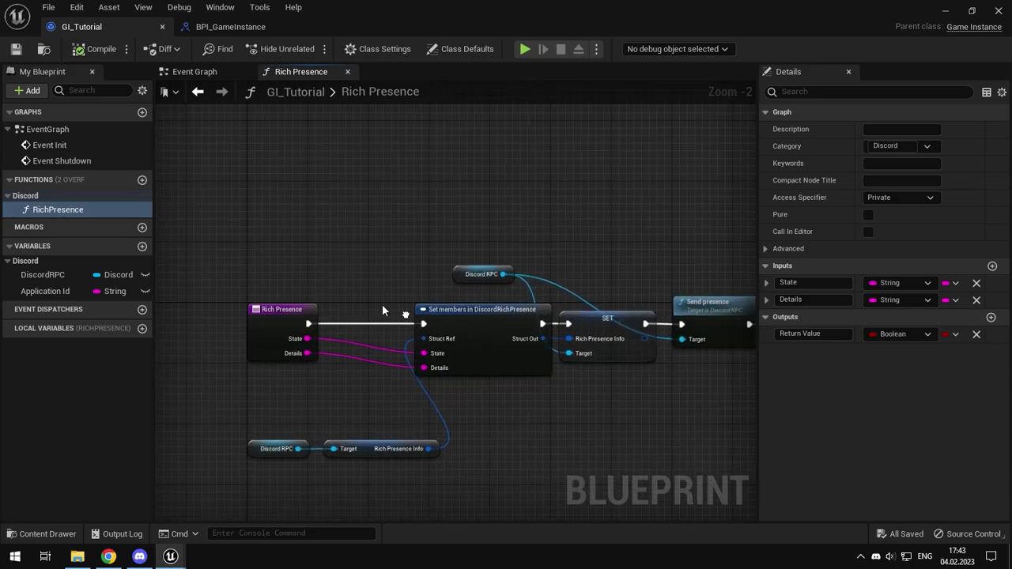
{"action": "left_click", "coordinate": [198, 73]}
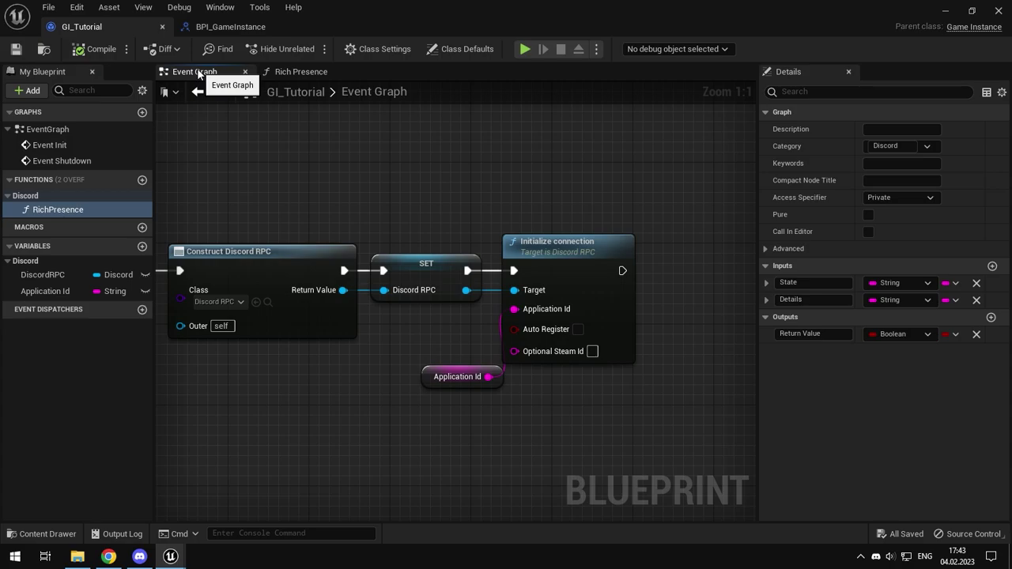
{"action": "mouse_move", "coordinate": [441, 315]}
{"action": "right_mouse_down"}
{"action": "mouse_move", "coordinate": [538, 294]}
{"action": "mouse_move", "coordinate": [460, 274]}
{"action": "right_mouse_up"}
{"action": "left_click", "coordinate": [477, 342]}
{"action": "left_click", "coordinate": [478, 399]}
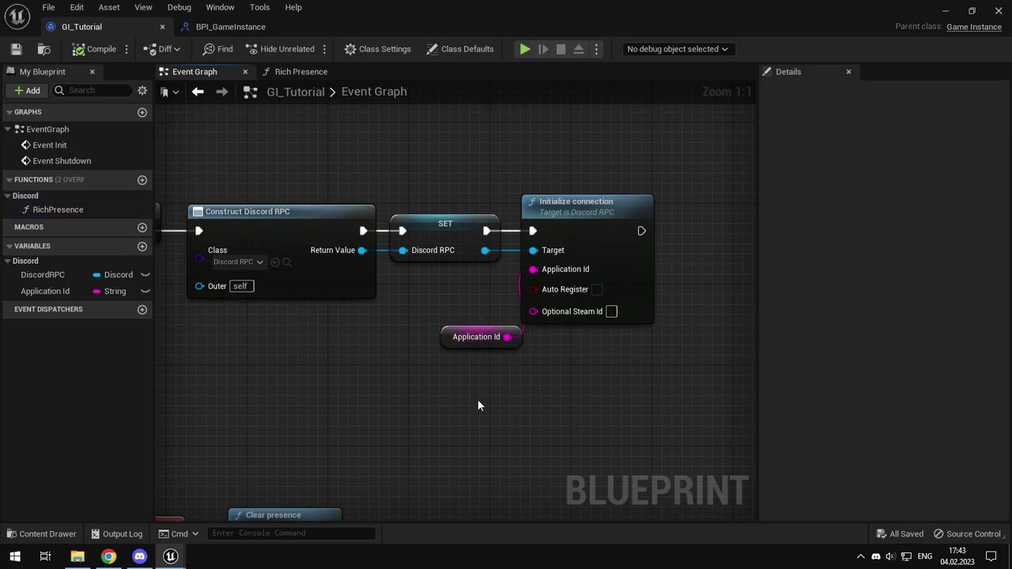
{"action": "right_click_drag", "start_coordinate": [477, 399], "coordinate": [267, 404]}
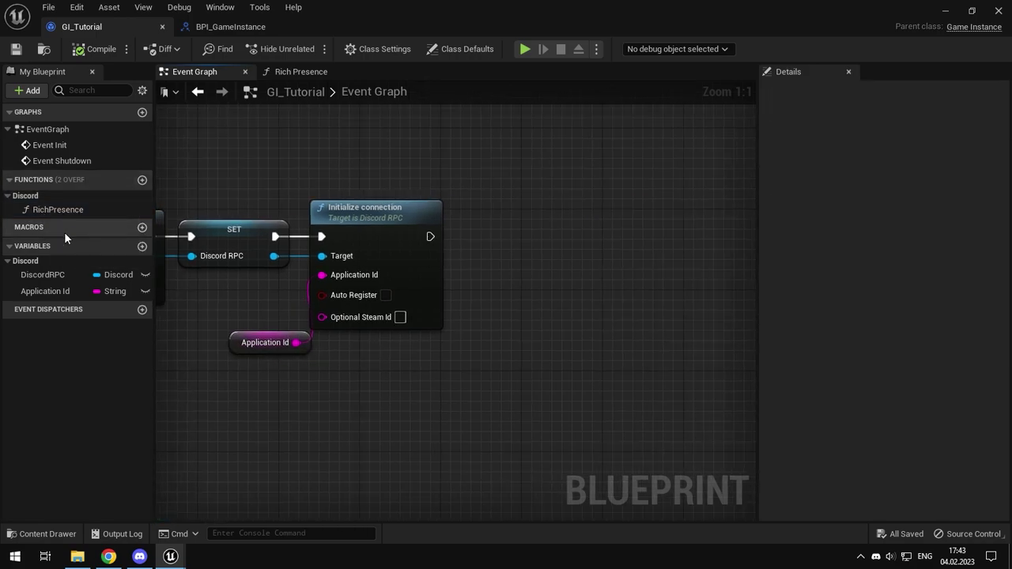
Step: Add BPI_GameInstance under Interfaces in Class Settings and drop a RichPresence call into the graph
{"action": "left_click", "coordinate": [368, 48]}
{"action": "scroll", "coordinate": [882, 375], "scroll_direction": "down", "scroll_amount": 2}
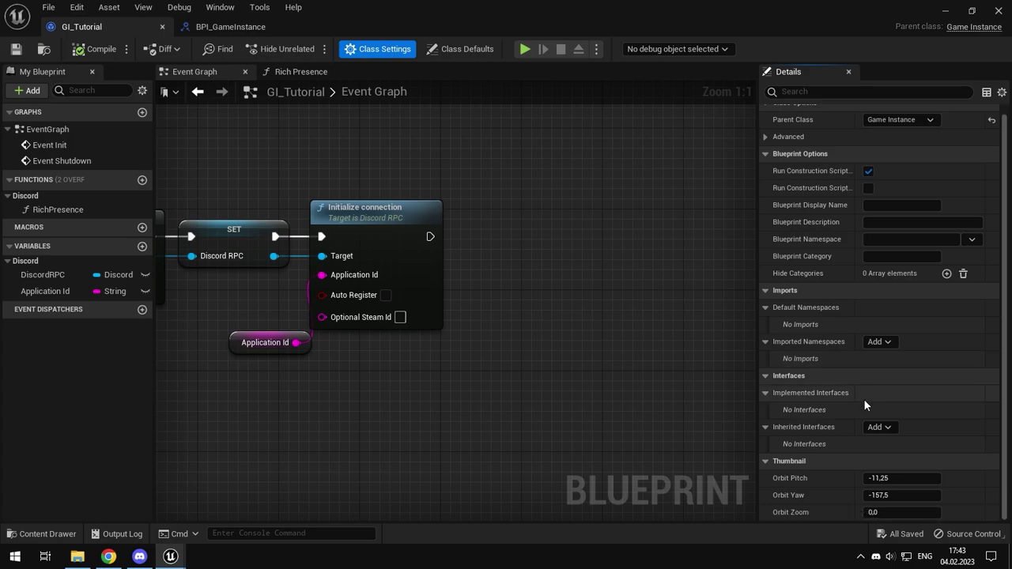
{"action": "left_click", "coordinate": [880, 427]}
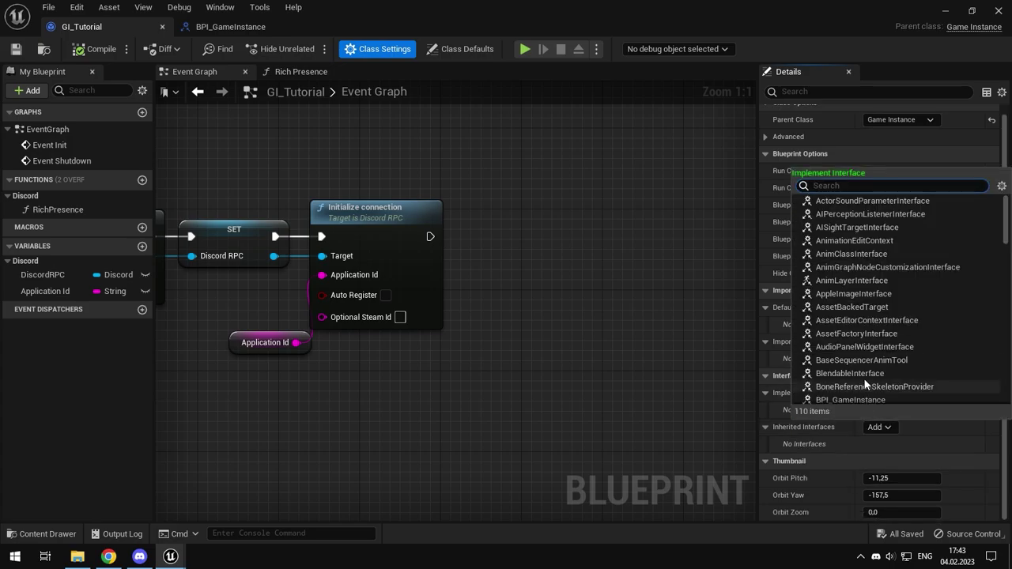
{"action": "left_click", "coordinate": [847, 400]}
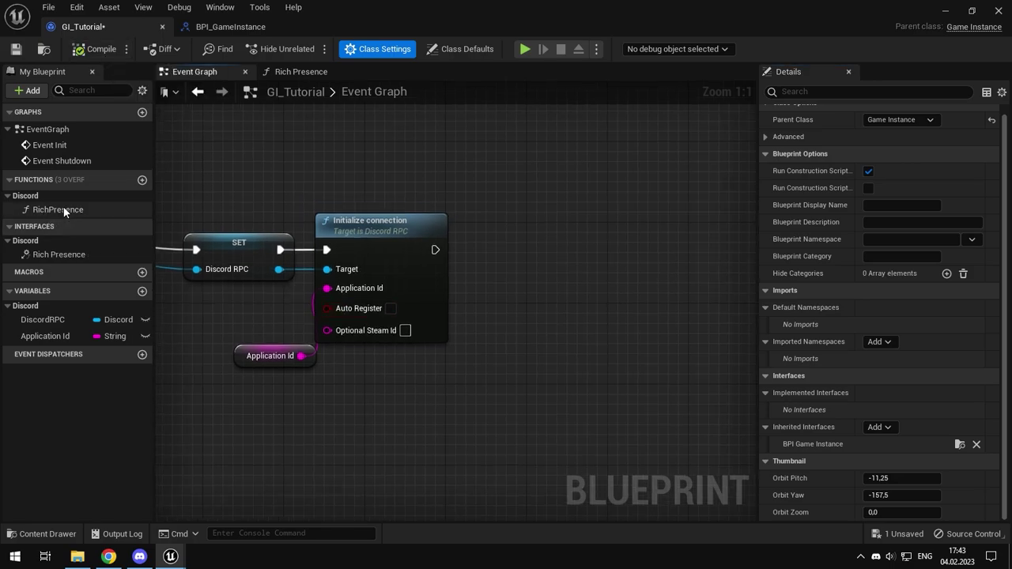
{"action": "mouse_move", "coordinate": [63, 209]}
{"action": "left_mouse_down"}
{"action": "mouse_move", "coordinate": [490, 234]}
{"action": "mouse_move", "coordinate": [489, 225]}
{"action": "left_mouse_up"}
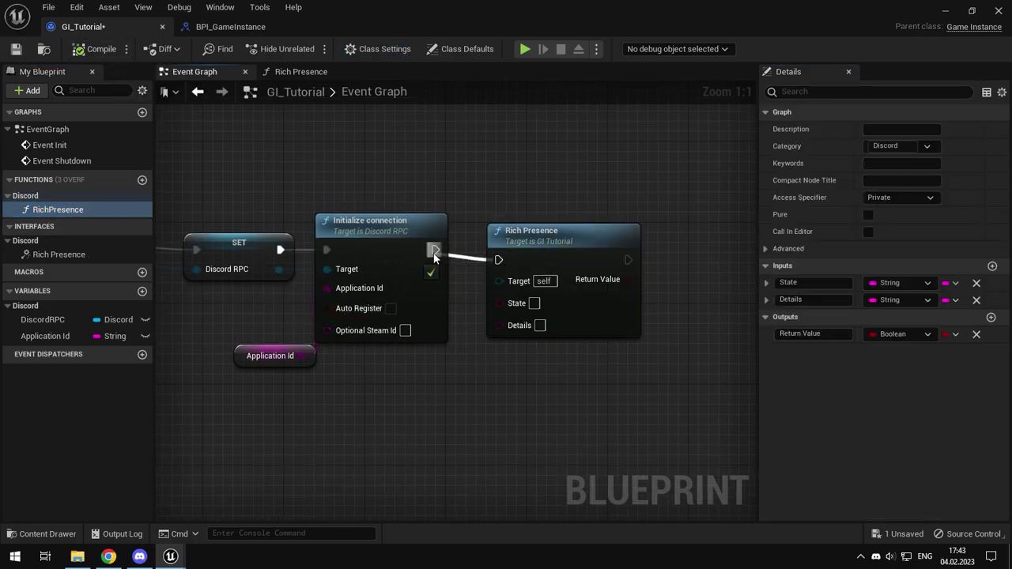
Step: Wire the Rich Presence call after Initialize connection with State 'Currently in game' and Details 'In game'
{"action": "left_click_drag", "start_coordinate": [435, 250], "coordinate": [498, 249]}
{"action": "left_click", "coordinate": [538, 273]}
{"action": "key", "text": "Tab"}
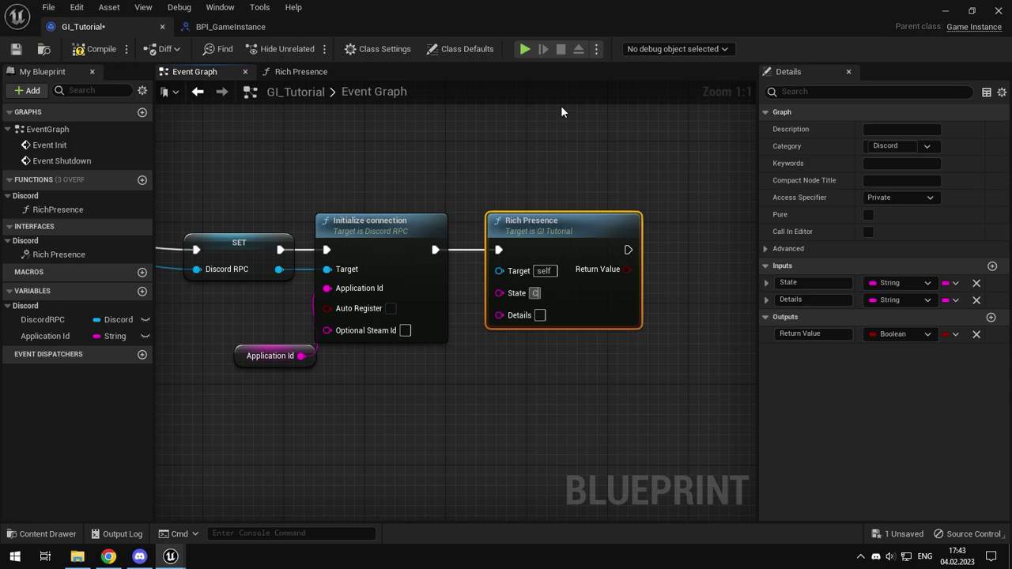
{"action": "type", "text": "ly in game"}
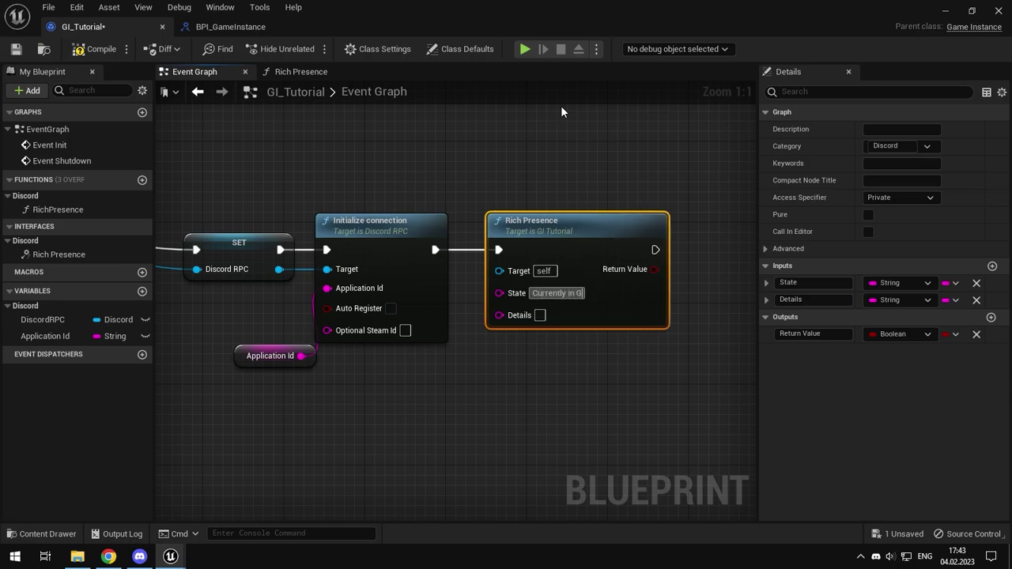
{"action": "key", "text": "Return"}
{"action": "type", "text": "In game"}
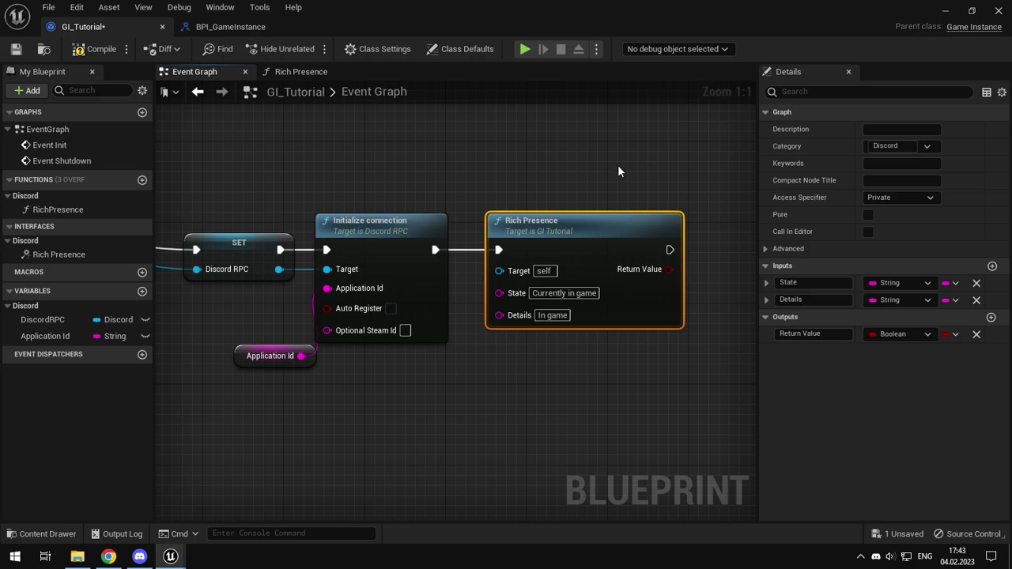
{"action": "left_click", "coordinate": [60, 255]}
Step: Place a RichPresence function call between the Rich Presence entry node and the Return Node
{"action": "right_click", "coordinate": [68, 257]}
{"action": "right_click_drag", "start_coordinate": [278, 299], "coordinate": [87, 289]}
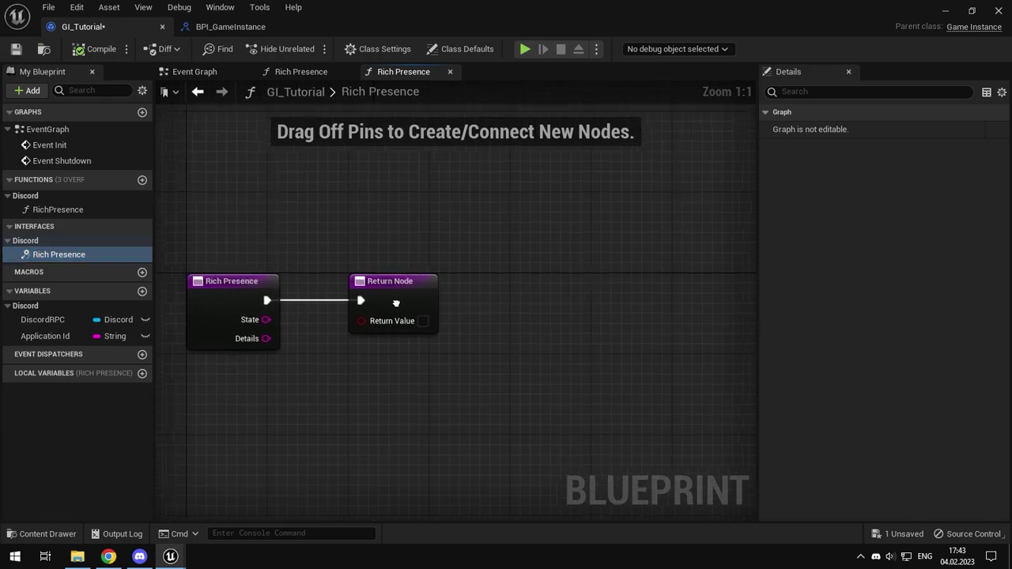
{"action": "left_click_drag", "start_coordinate": [414, 316], "coordinate": [624, 316]}
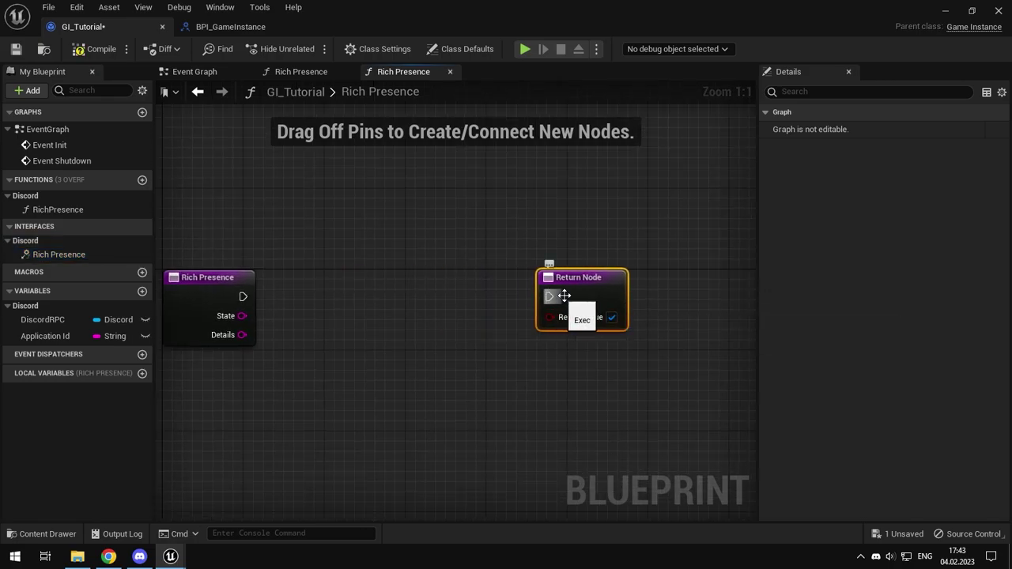
{"action": "left_click_drag", "start_coordinate": [564, 296], "coordinate": [625, 296]}
{"action": "mouse_move", "coordinate": [57, 209]}
{"action": "left_mouse_down"}
{"action": "mouse_move", "coordinate": [350, 308]}
{"action": "mouse_move", "coordinate": [238, 299]}
{"action": "left_mouse_up"}
{"action": "left_click_drag", "start_coordinate": [385, 301], "coordinate": [374, 290]}
{"action": "left_click_drag", "start_coordinate": [645, 295], "coordinate": [584, 295]}
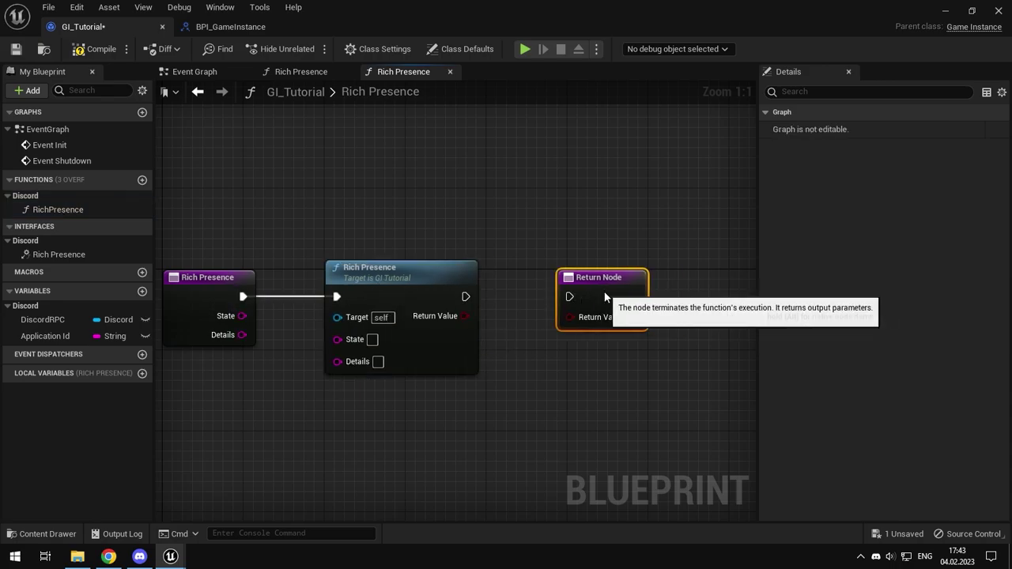
Step: Wire the call's exec, State, Details and Return Value pins, then save GI_Tutorial
{"action": "mouse_move", "coordinate": [464, 316]}
{"action": "left_mouse_down"}
{"action": "mouse_move", "coordinate": [566, 320]}
{"action": "mouse_move", "coordinate": [465, 296]}
{"action": "left_mouse_up"}
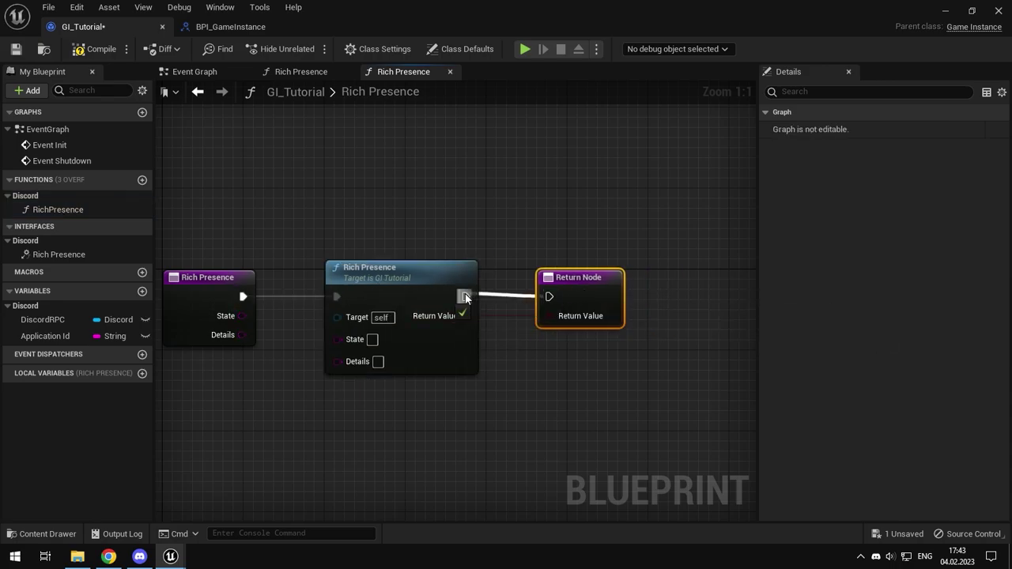
{"action": "right_click_drag", "start_coordinate": [389, 318], "coordinate": [544, 316]}
{"action": "left_click_drag", "start_coordinate": [509, 339], "coordinate": [397, 315]}
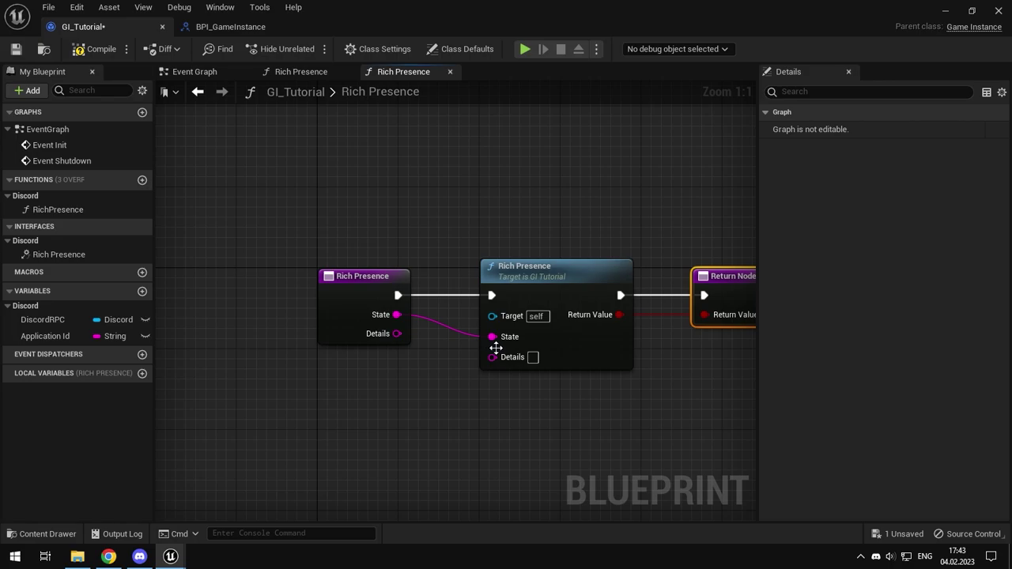
{"action": "left_click_drag", "start_coordinate": [492, 355], "coordinate": [397, 334]}
{"action": "left_click", "coordinate": [413, 388]}
{"action": "key", "text": "ctrl+s"}
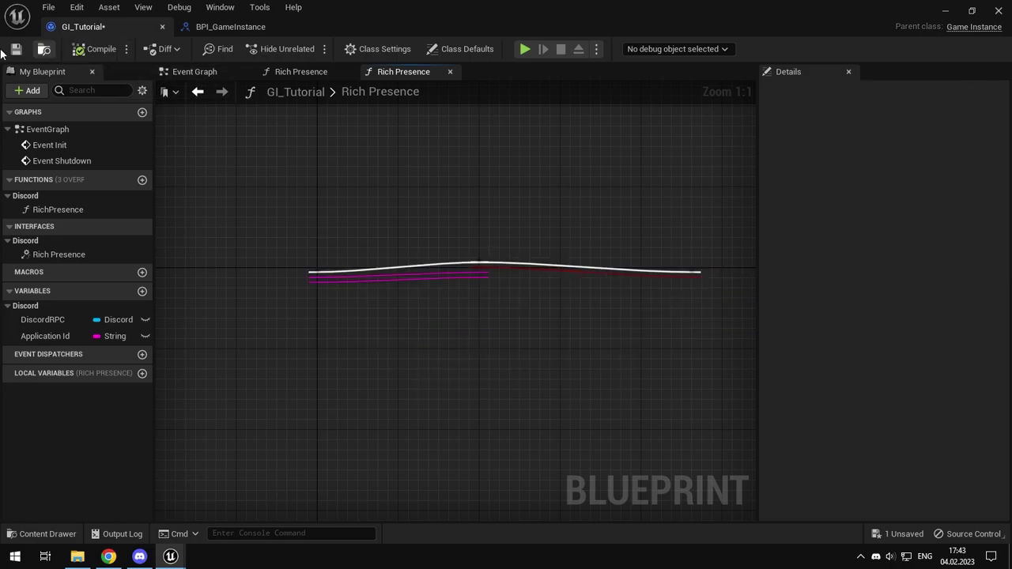
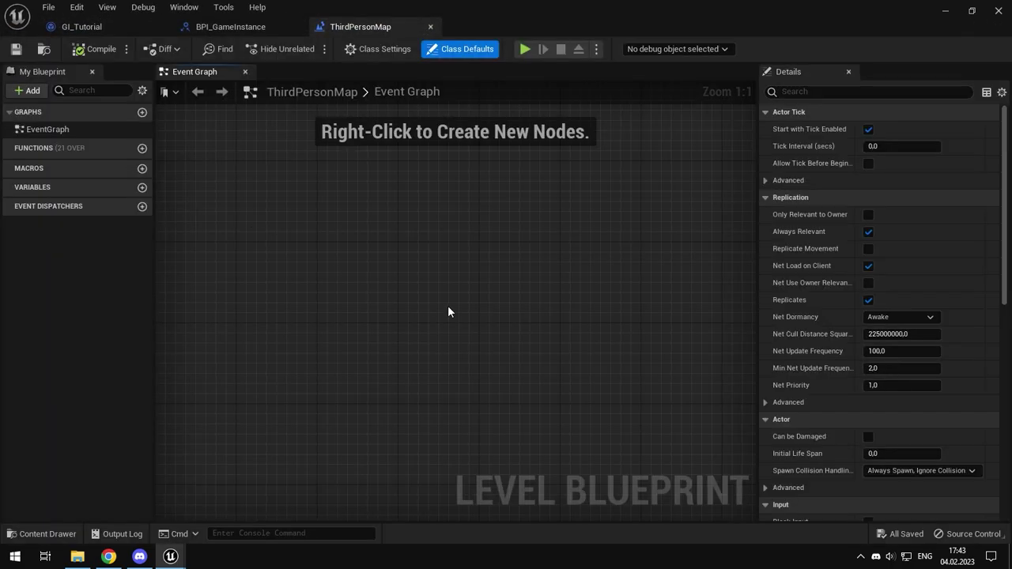
Step: Add an Event BeginPlay node to the level blueprint graph
{"action": "right_click", "coordinate": [447, 312]}
{"action": "type", "text": "begin play"}
{"action": "key", "text": "Return"}
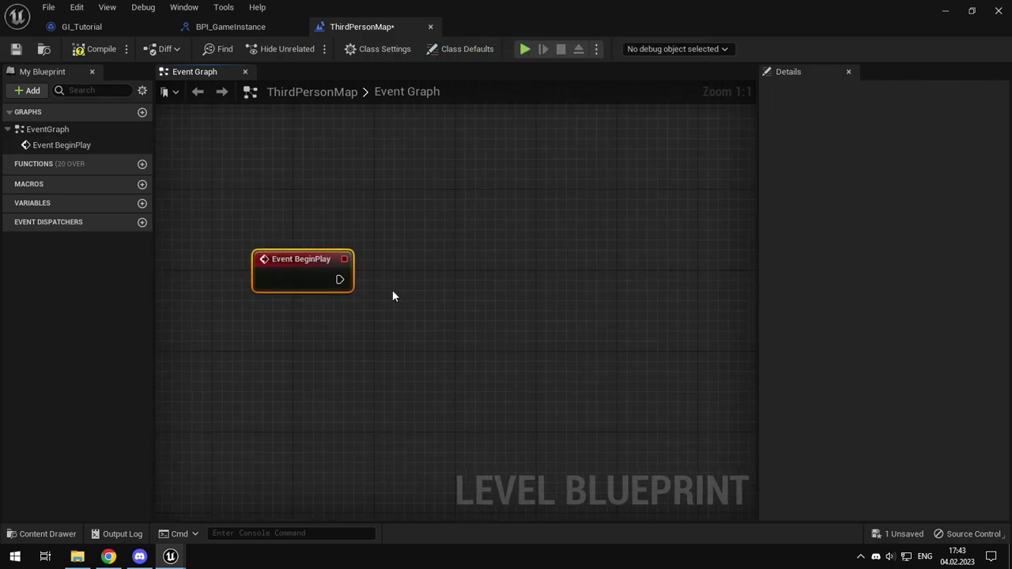
{"action": "left_click_drag", "start_coordinate": [317, 288], "coordinate": [272, 268]}
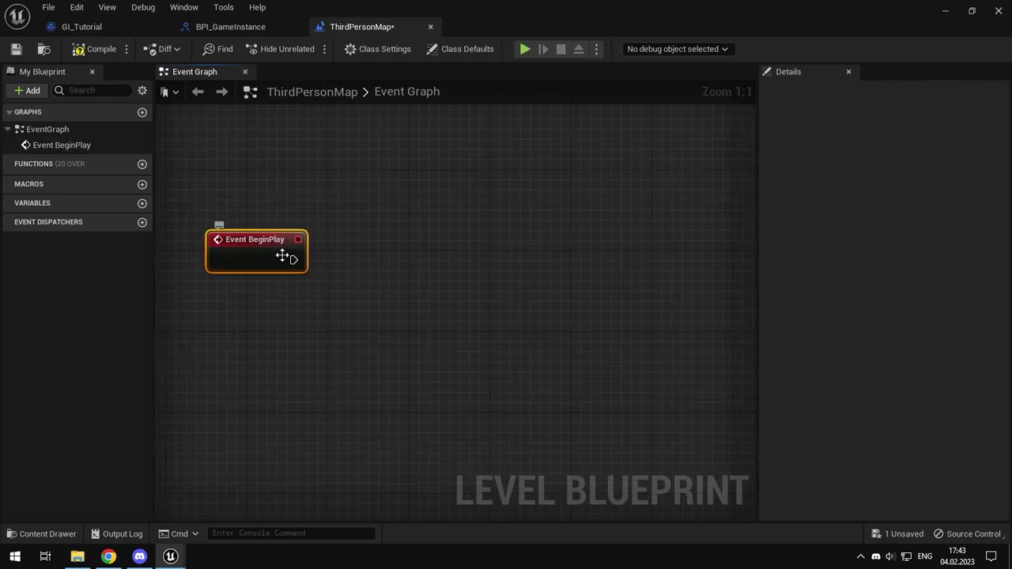
Step: Add Get Game Instance and a Rich Presence call, wiring BeginPlay into Rich Presence
{"action": "right_click", "coordinate": [267, 334]}
{"action": "type", "text": "get"}
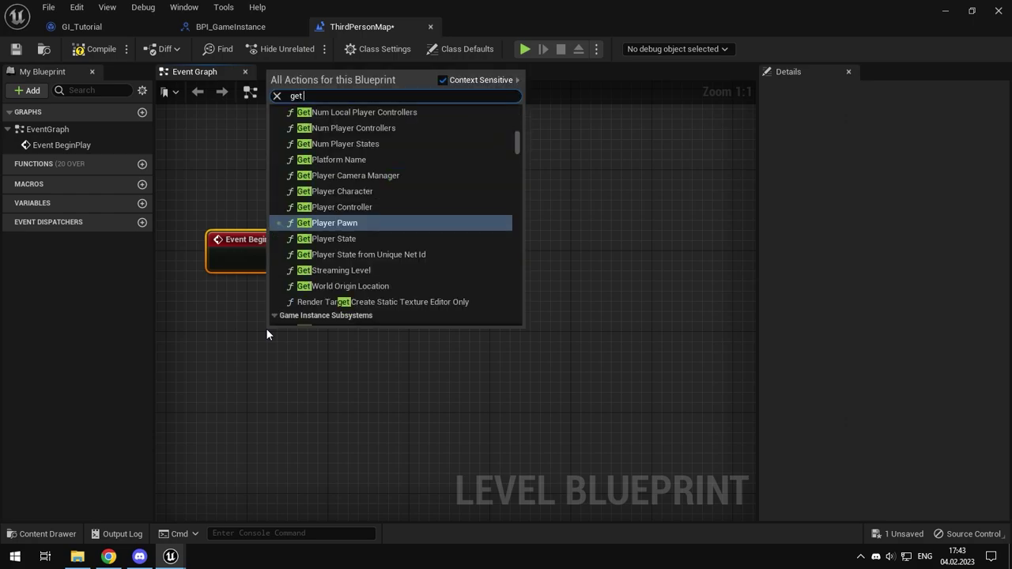
{"action": "type", "text": " game insta"}
{"action": "key", "text": "Return"}
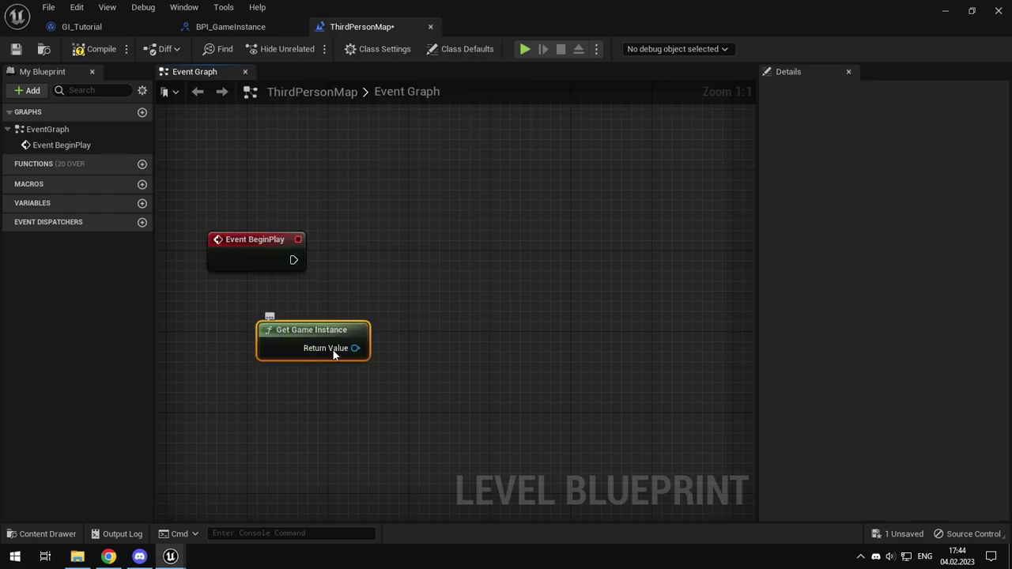
{"action": "left_click_drag", "start_coordinate": [355, 348], "coordinate": [381, 248]}
{"action": "type", "text": "pres"}
{"action": "key", "text": "Return"}
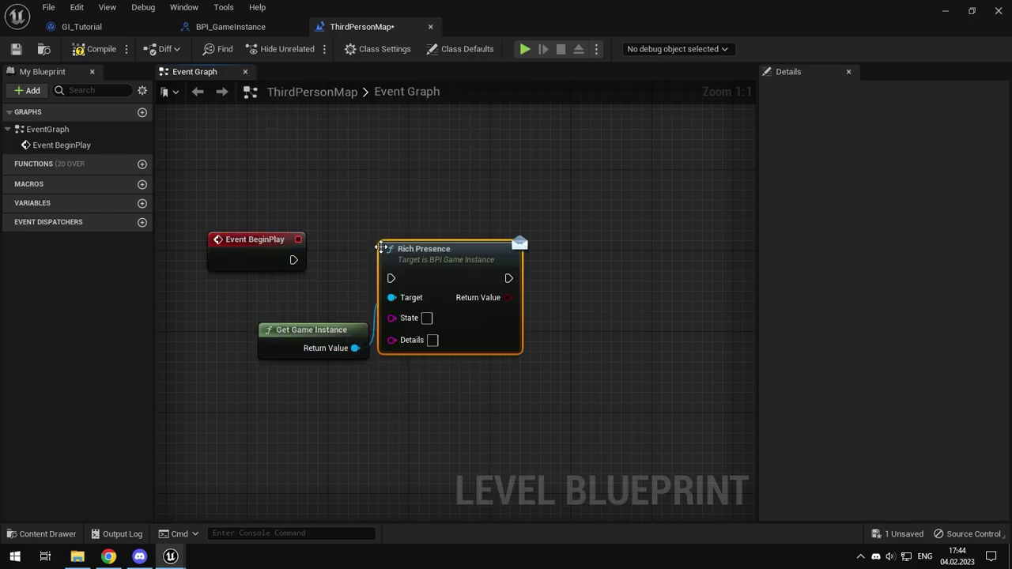
{"action": "left_click_drag", "start_coordinate": [391, 279], "coordinate": [304, 263]}
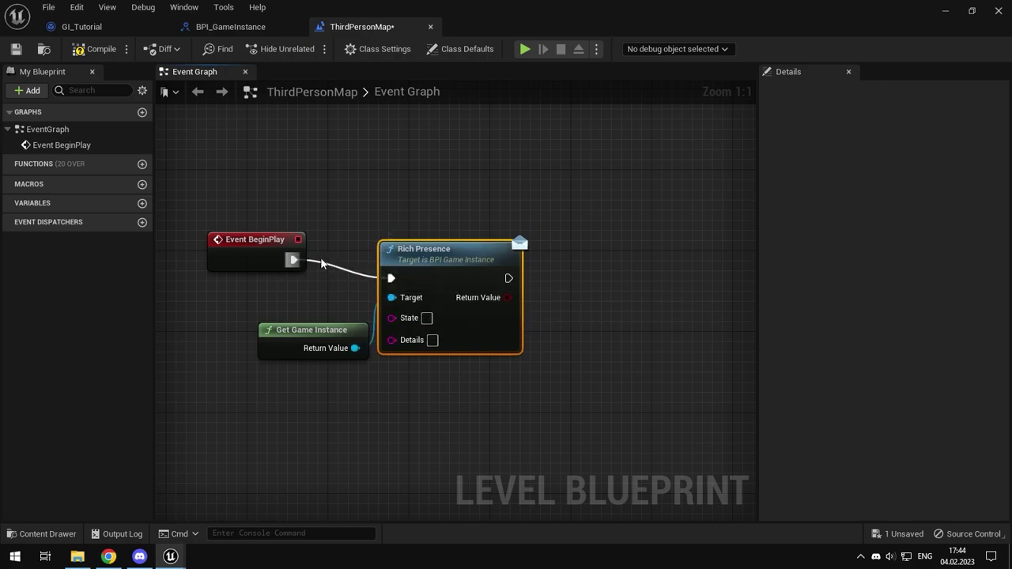
{"action": "left_click_drag", "start_coordinate": [431, 252], "coordinate": [502, 231]}
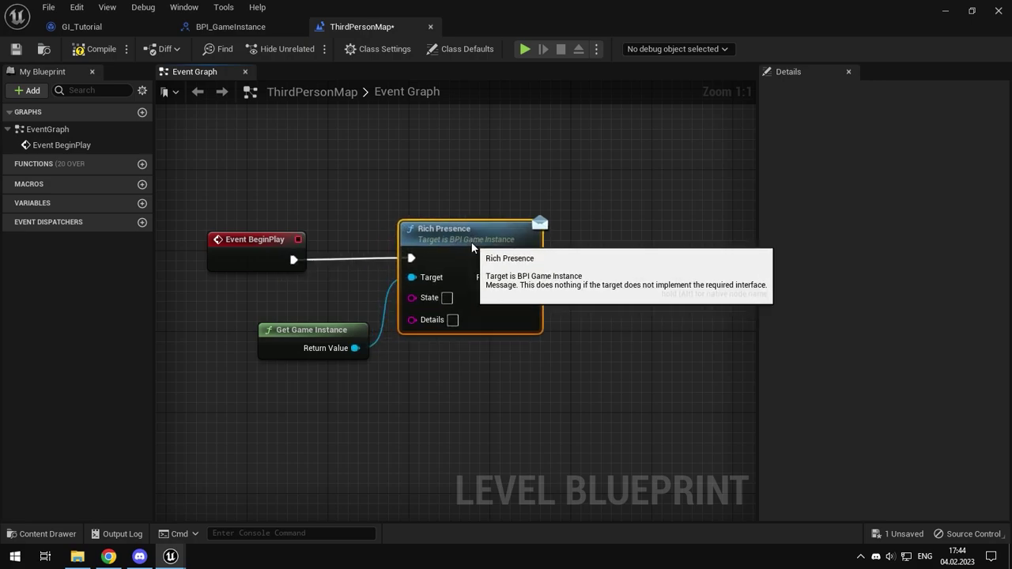
{"action": "left_click", "coordinate": [540, 386]}
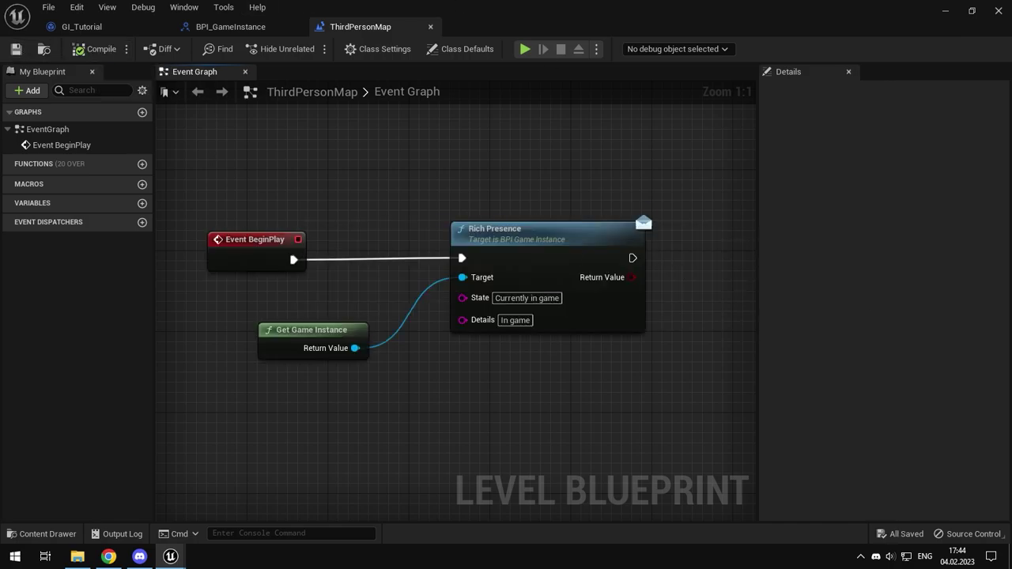
{"action": "right_click_drag", "start_coordinate": [609, 321], "coordinate": [542, 369]}
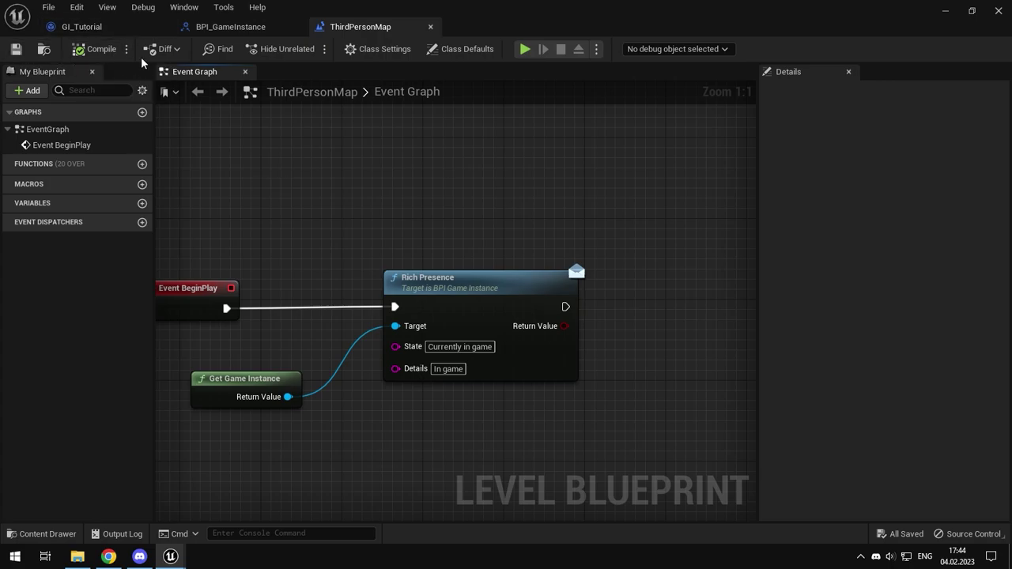
Step: Play the level in a new editor window and switch to Discord
{"action": "left_click", "coordinate": [948, 13]}
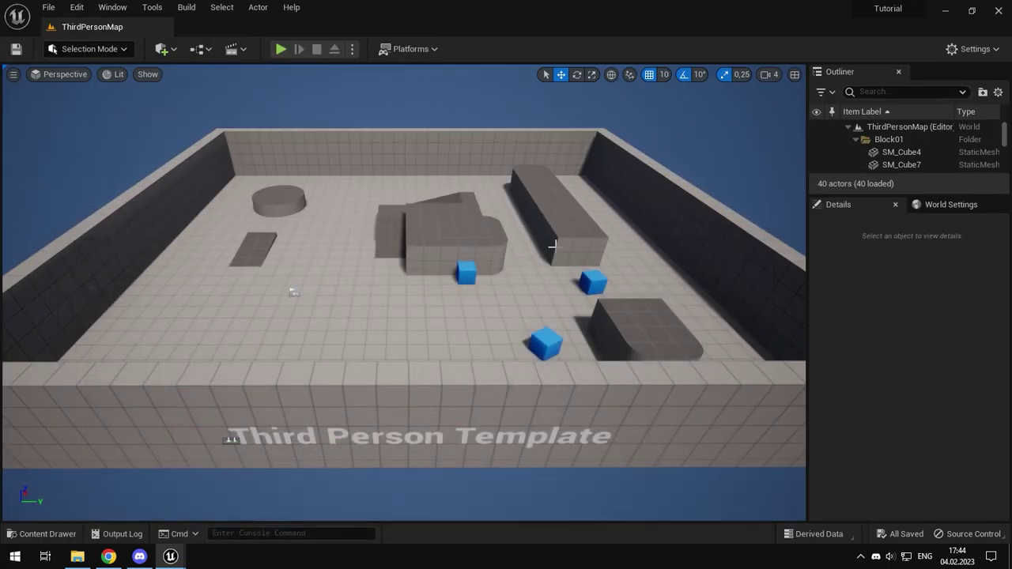
{"action": "left_click", "coordinate": [355, 49]}
{"action": "left_click", "coordinate": [382, 114]}
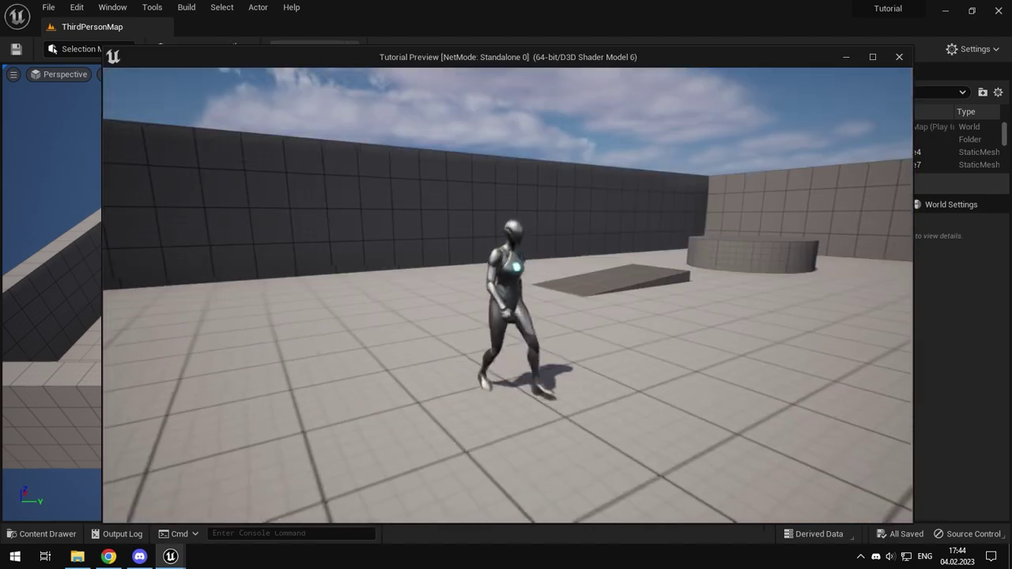
{"action": "key", "text": "alt+Tab"}
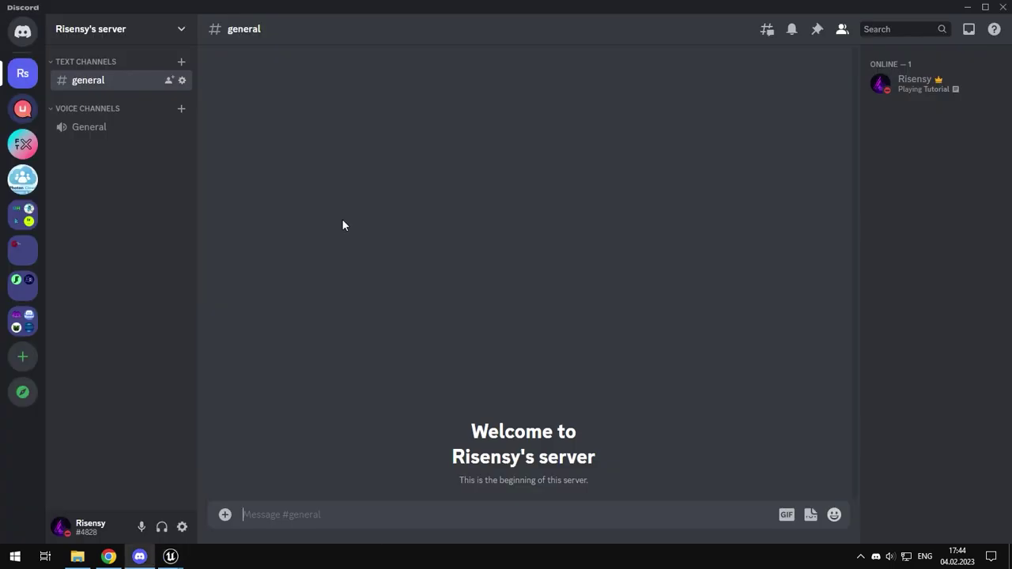
Step: Confirm the Discord profile card shows the Tutorial game status, then resume running the character in-game
{"action": "left_click", "coordinate": [967, 87]}
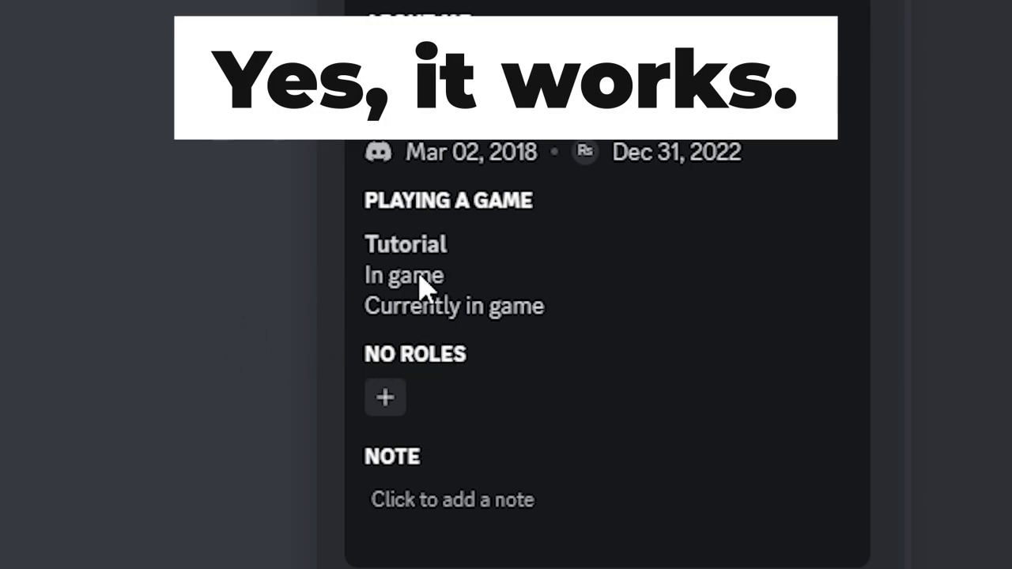
{"action": "left_click", "coordinate": [536, 299]}
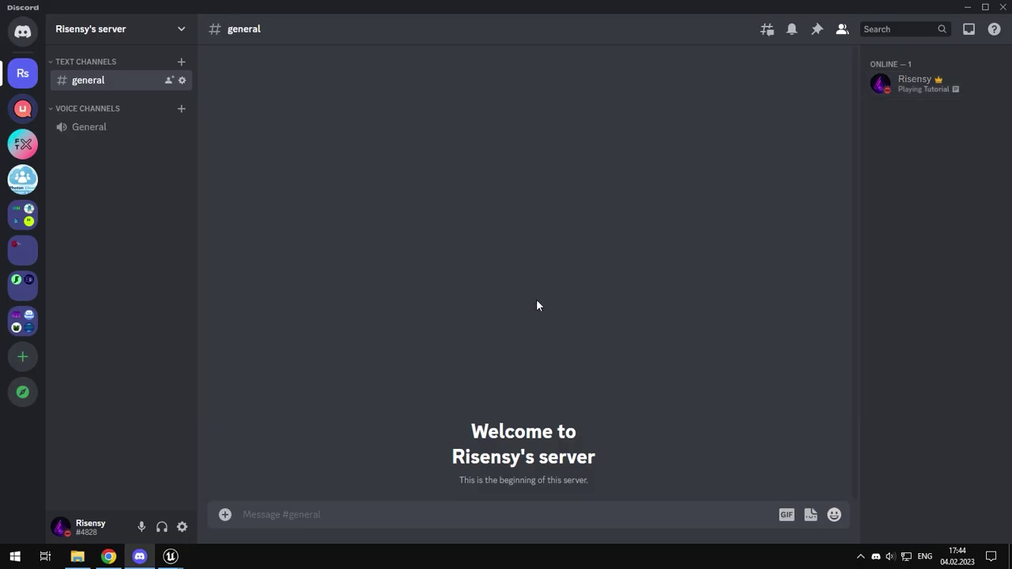
{"action": "key", "text": "alt+Tab"}
{"action": "key", "text": "w"}
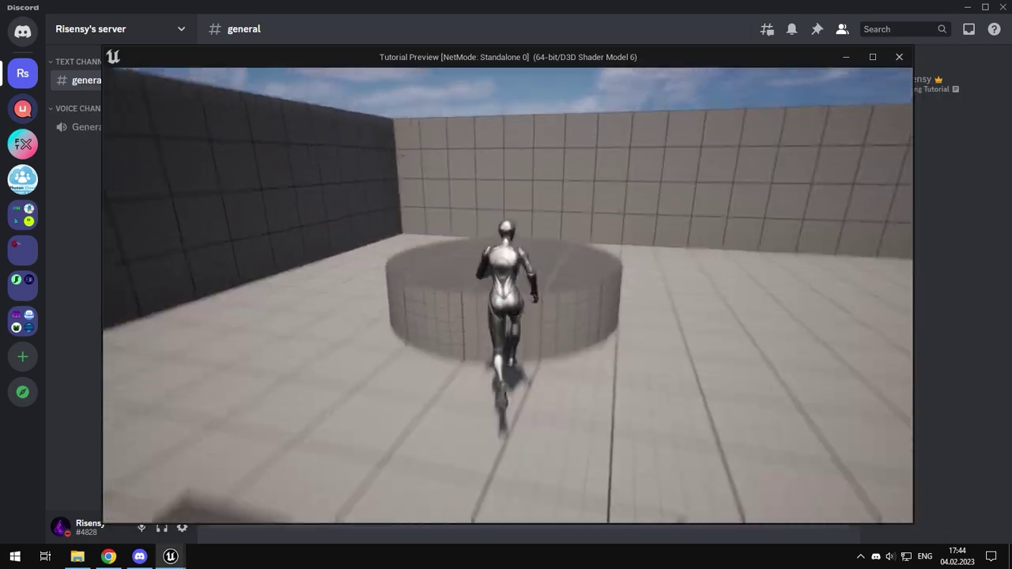
Step: Jump onto the round platform, end the game preview, and return to the editor viewport
{"action": "key", "text": "space"}
{"action": "key", "text": "Escape"}
{"action": "key", "text": "alt+Tab"}
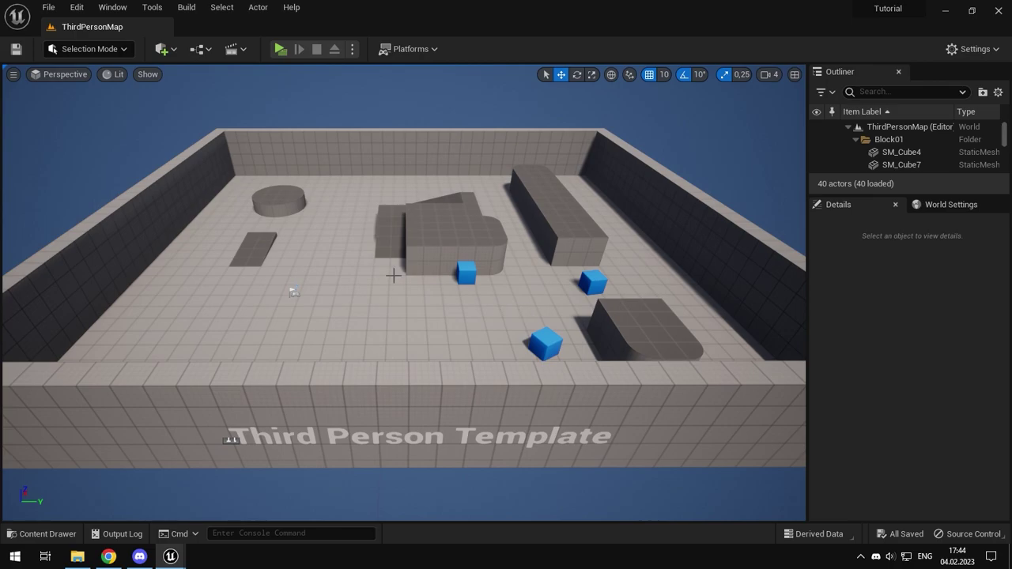
{"action": "right_click_drag", "start_coordinate": [396, 277], "coordinate": [395, 277]}
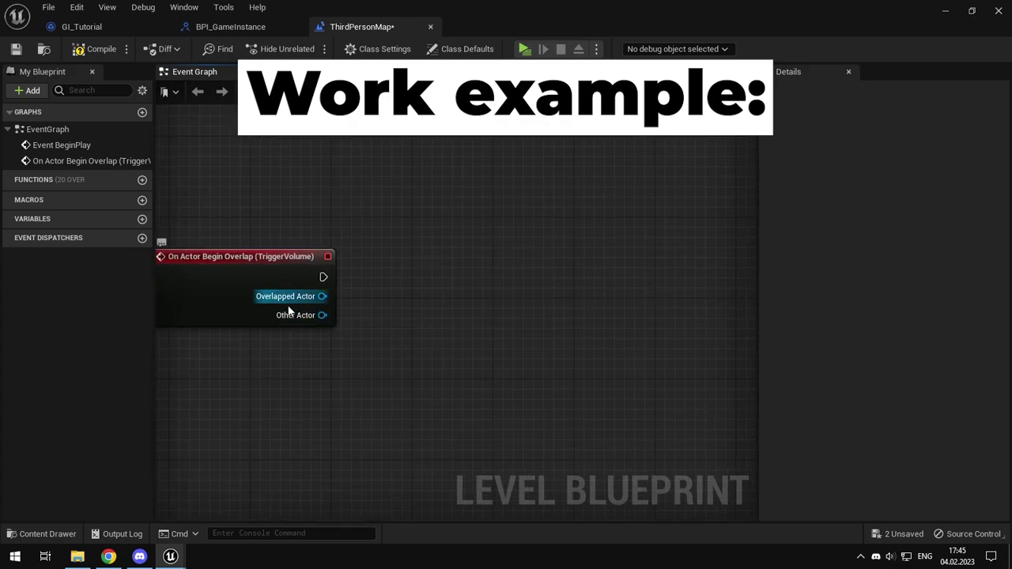
{"action": "right_click", "coordinate": [265, 324]}
{"action": "left_click", "coordinate": [350, 151]}
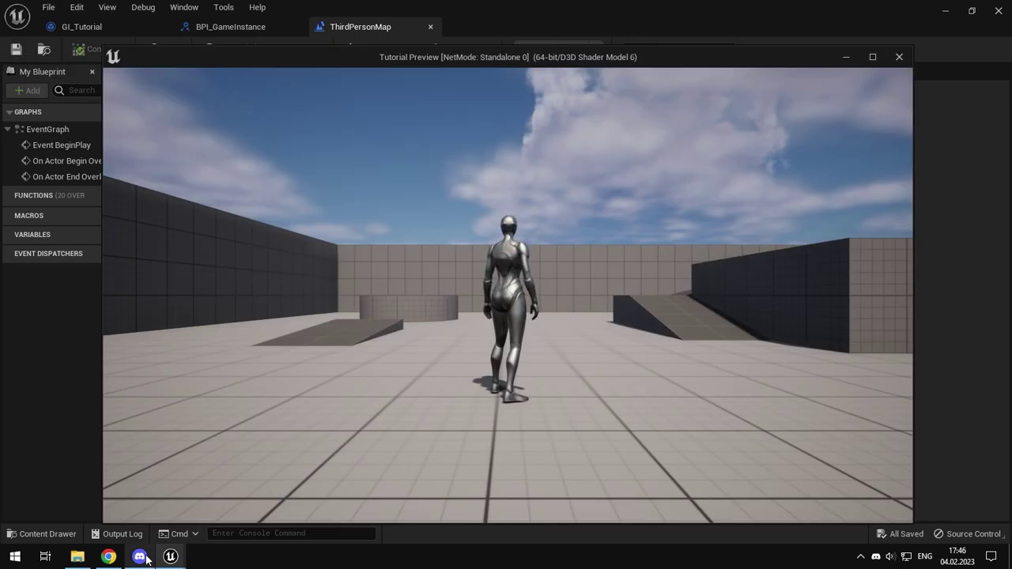
{"action": "left_click", "coordinate": [142, 557]}
{"action": "left_click", "coordinate": [976, 85]}
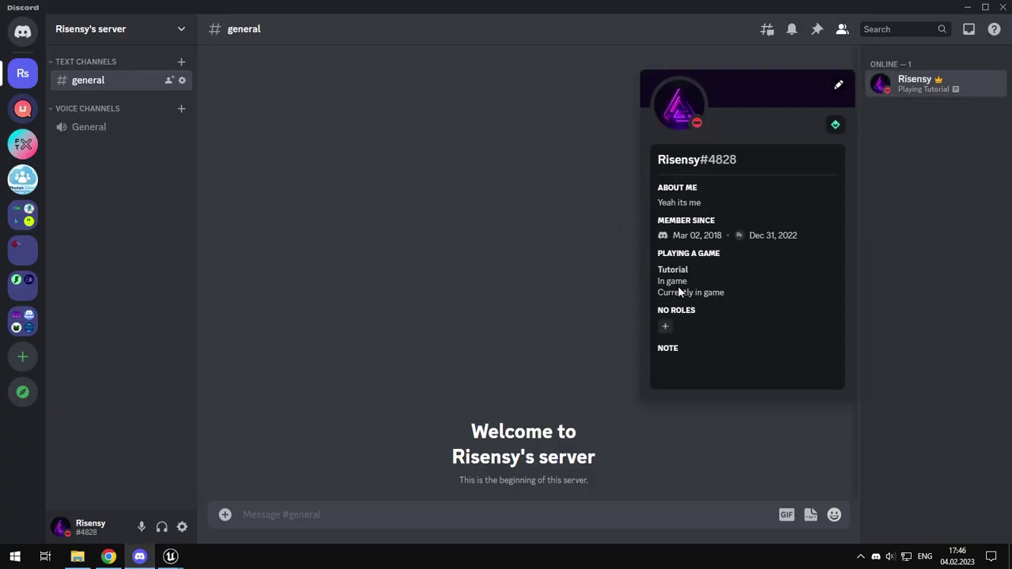
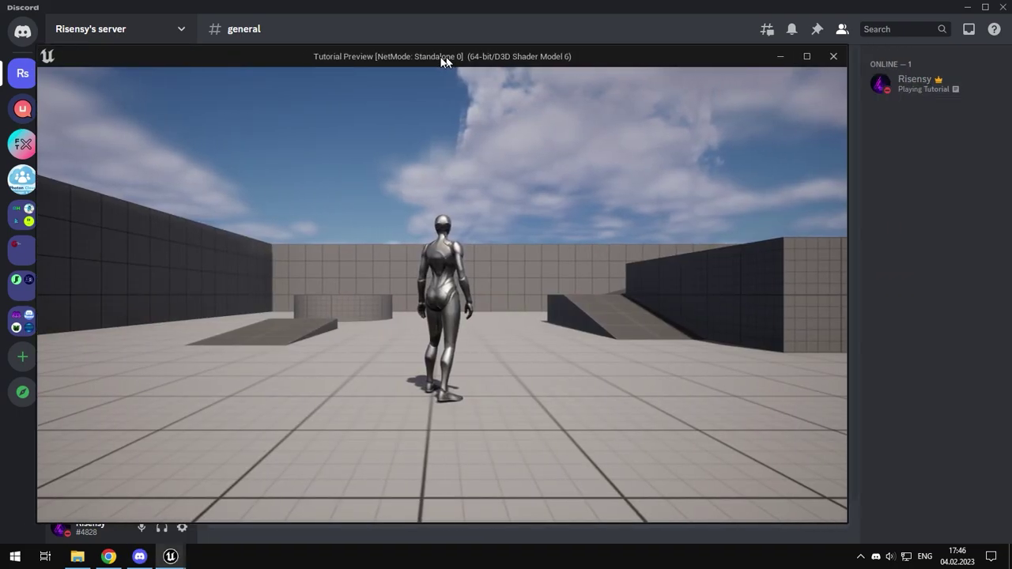
Step: Shift the Tutorial Preview window left and walk the character forward onto the round platform
{"action": "left_click_drag", "start_coordinate": [513, 57], "coordinate": [413, 51]}
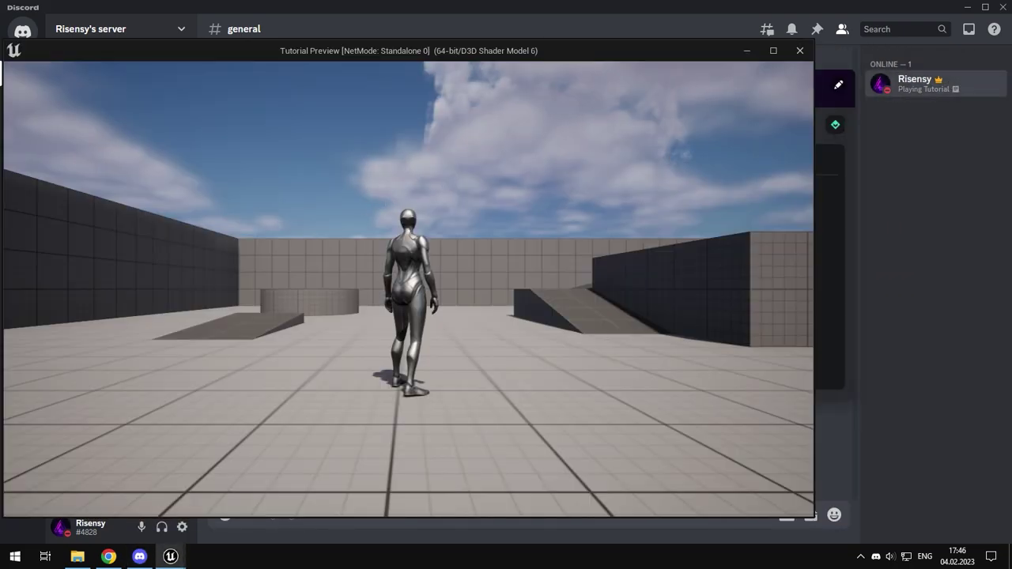
{"action": "key", "text": "w"}
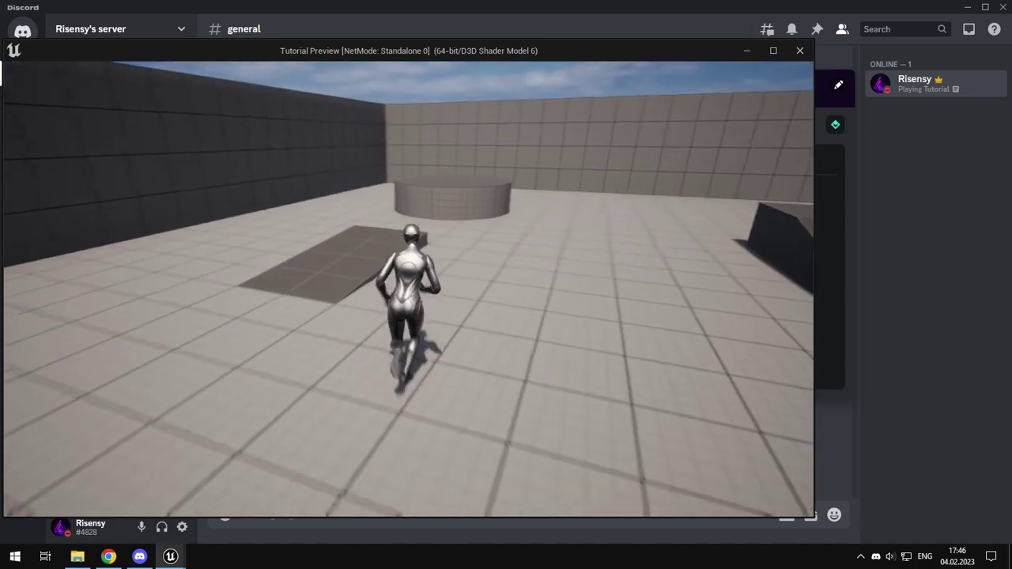
{"action": "key", "text": "space"}
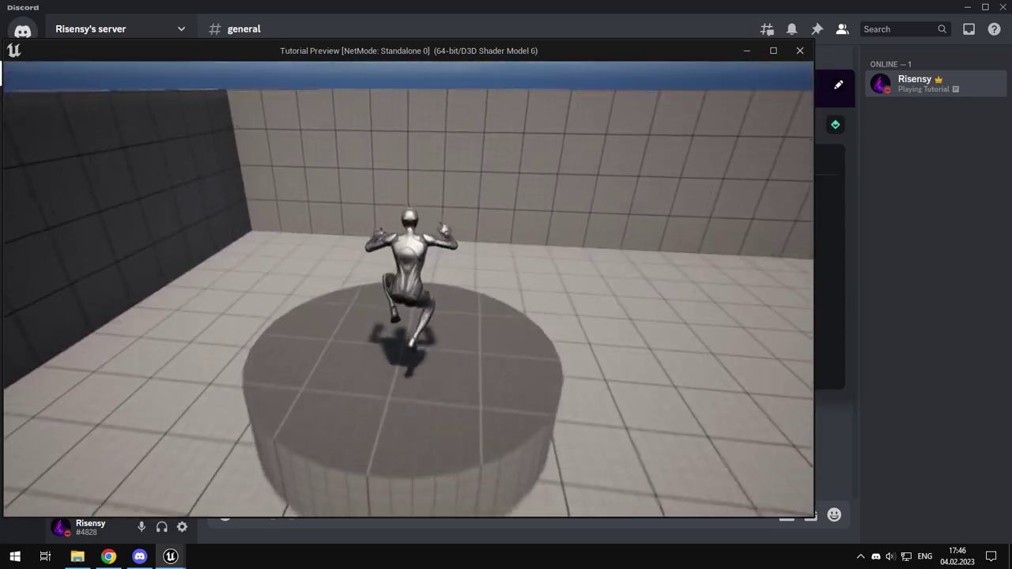
{"action": "left_click", "coordinate": [848, 222]}
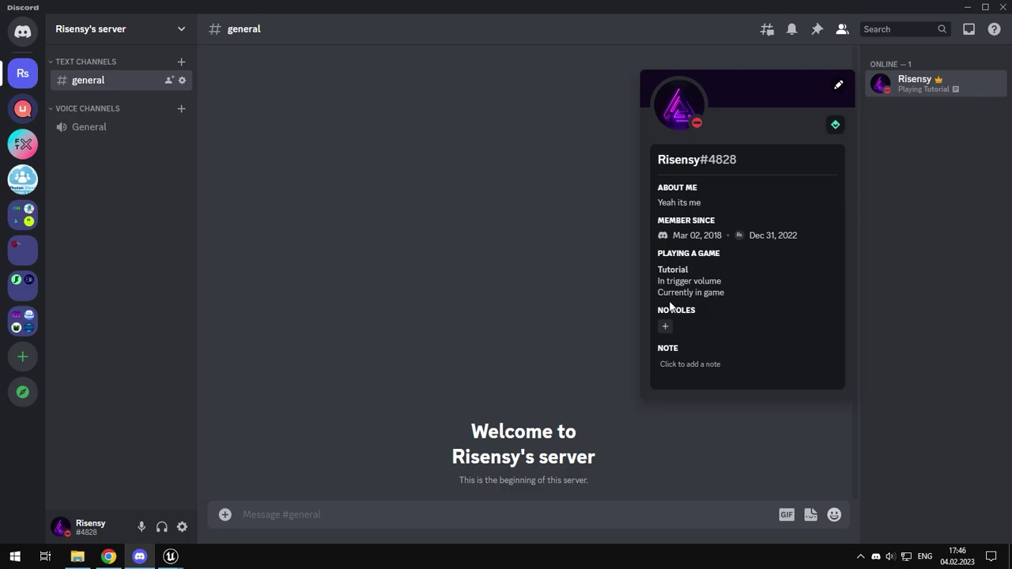
{"action": "key", "text": "alt+Tab"}
{"action": "key", "text": "s"}
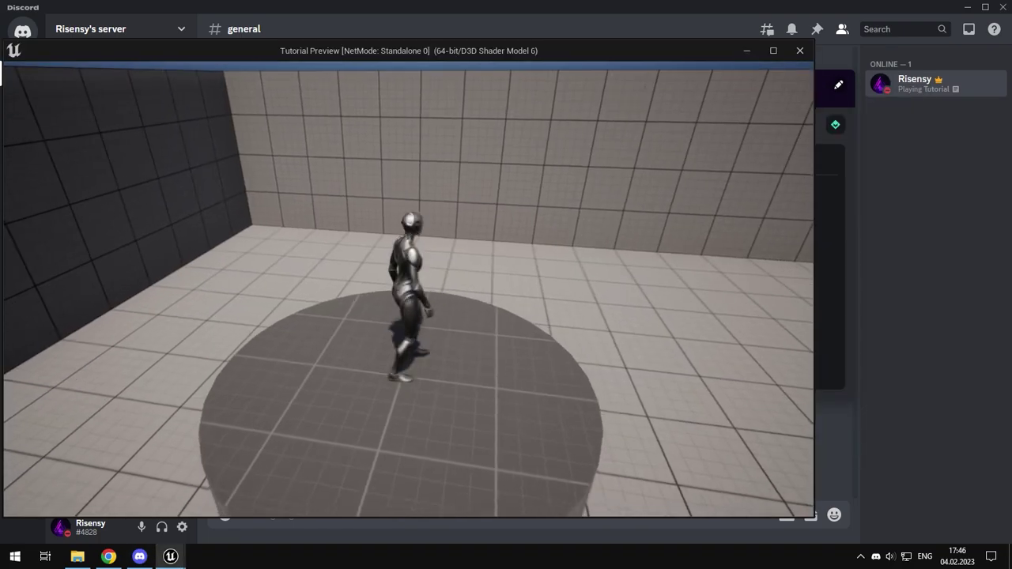
{"action": "key", "text": "alt+Tab"}
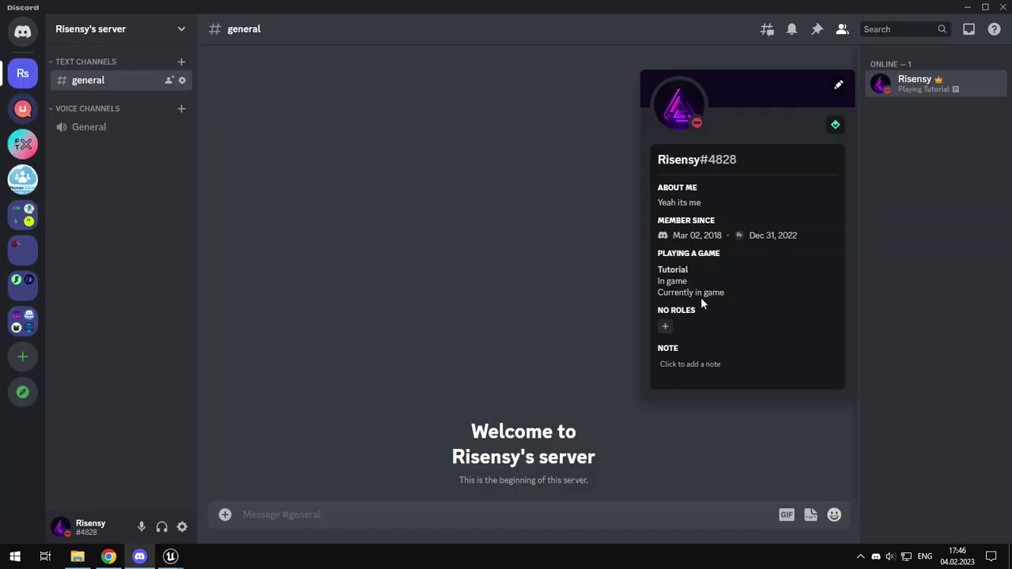
Step: Run the character back onto the platform and off again, watching Discord's status toggle
{"action": "key", "text": "alt+Tab"}
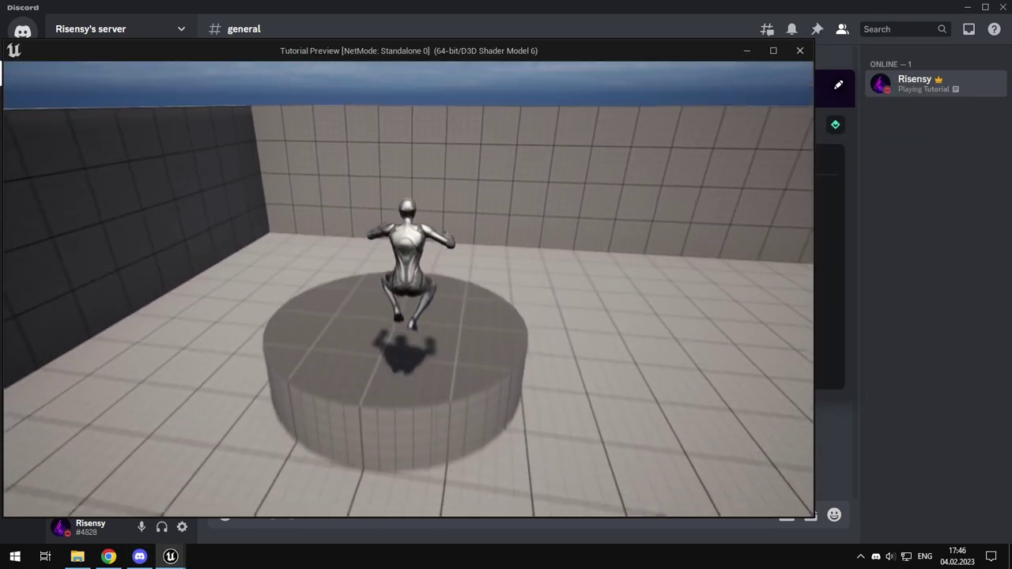
{"action": "key", "text": "alt+Tab"}
{"action": "key", "text": "alt+Tab"}
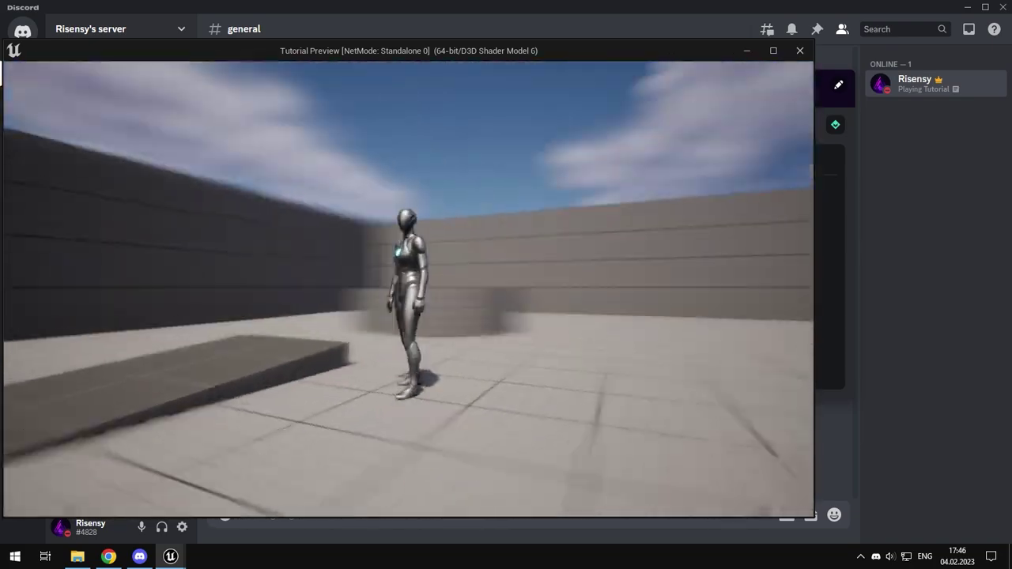
{"action": "key", "text": "alt+Tab"}
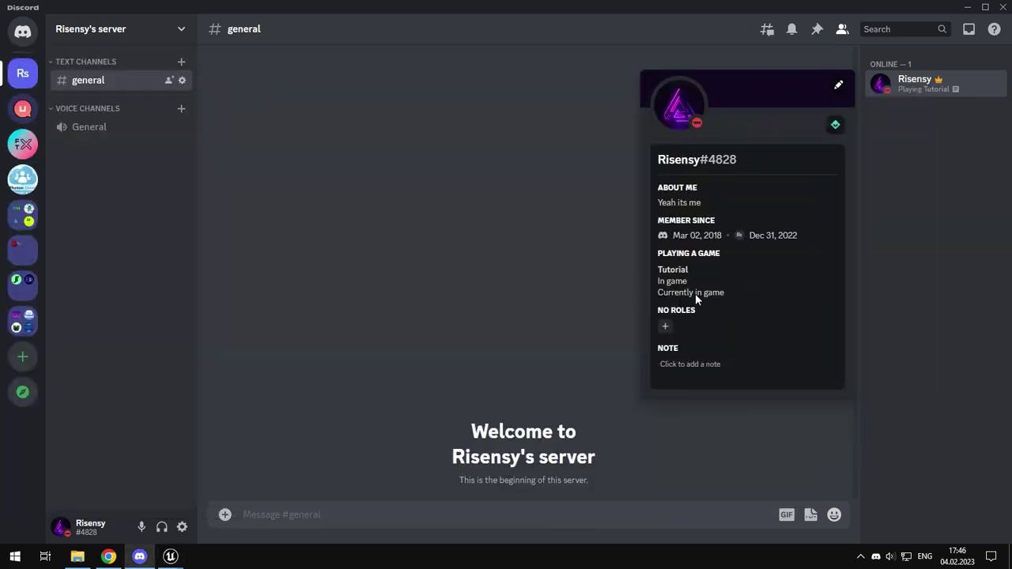